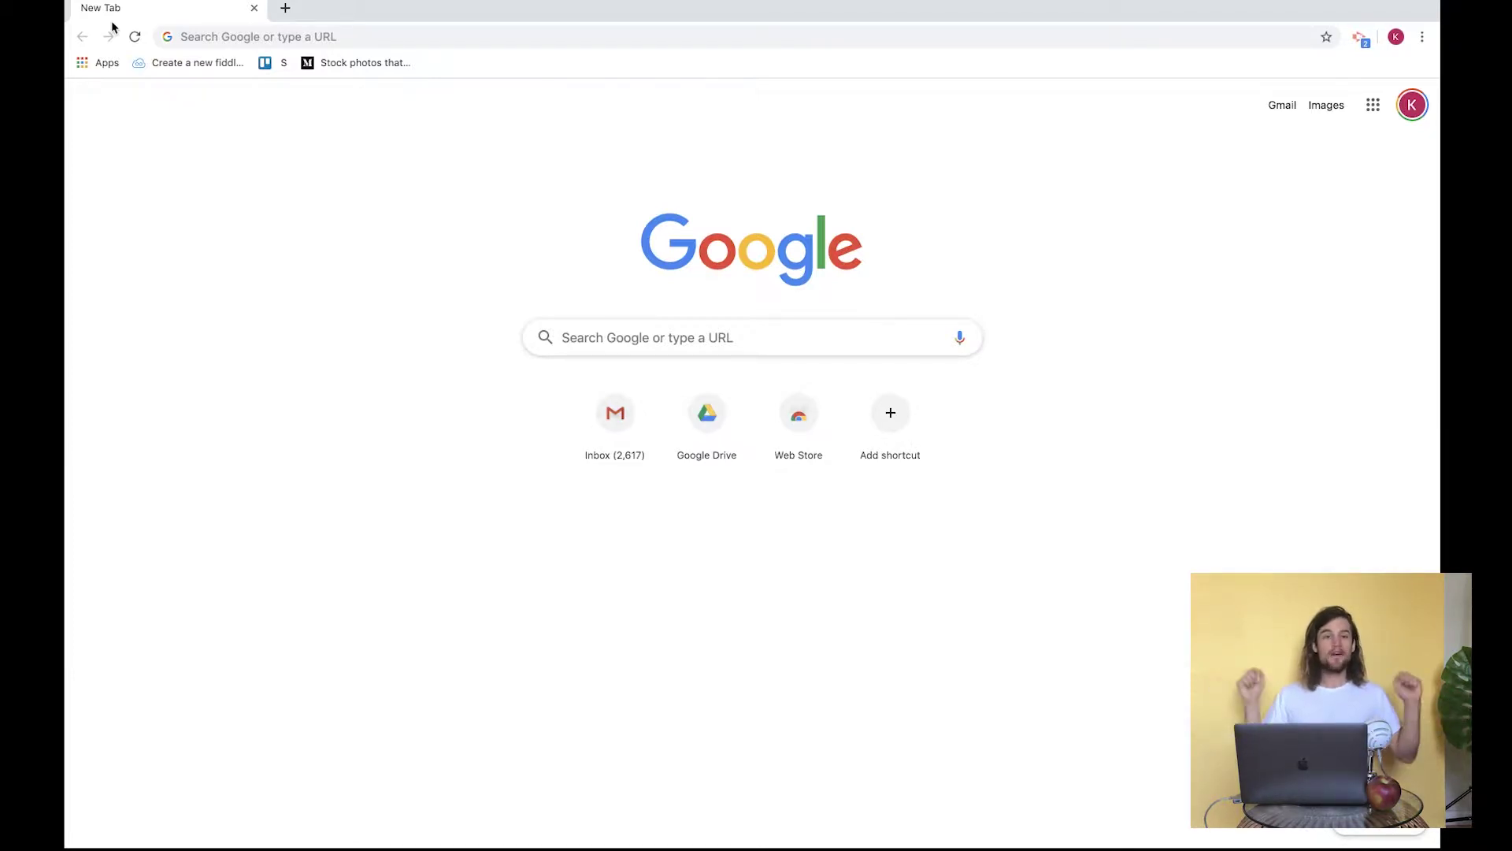
- Search the web for onshape education and open Onshape's Education Plan page
left_click(325, 38)
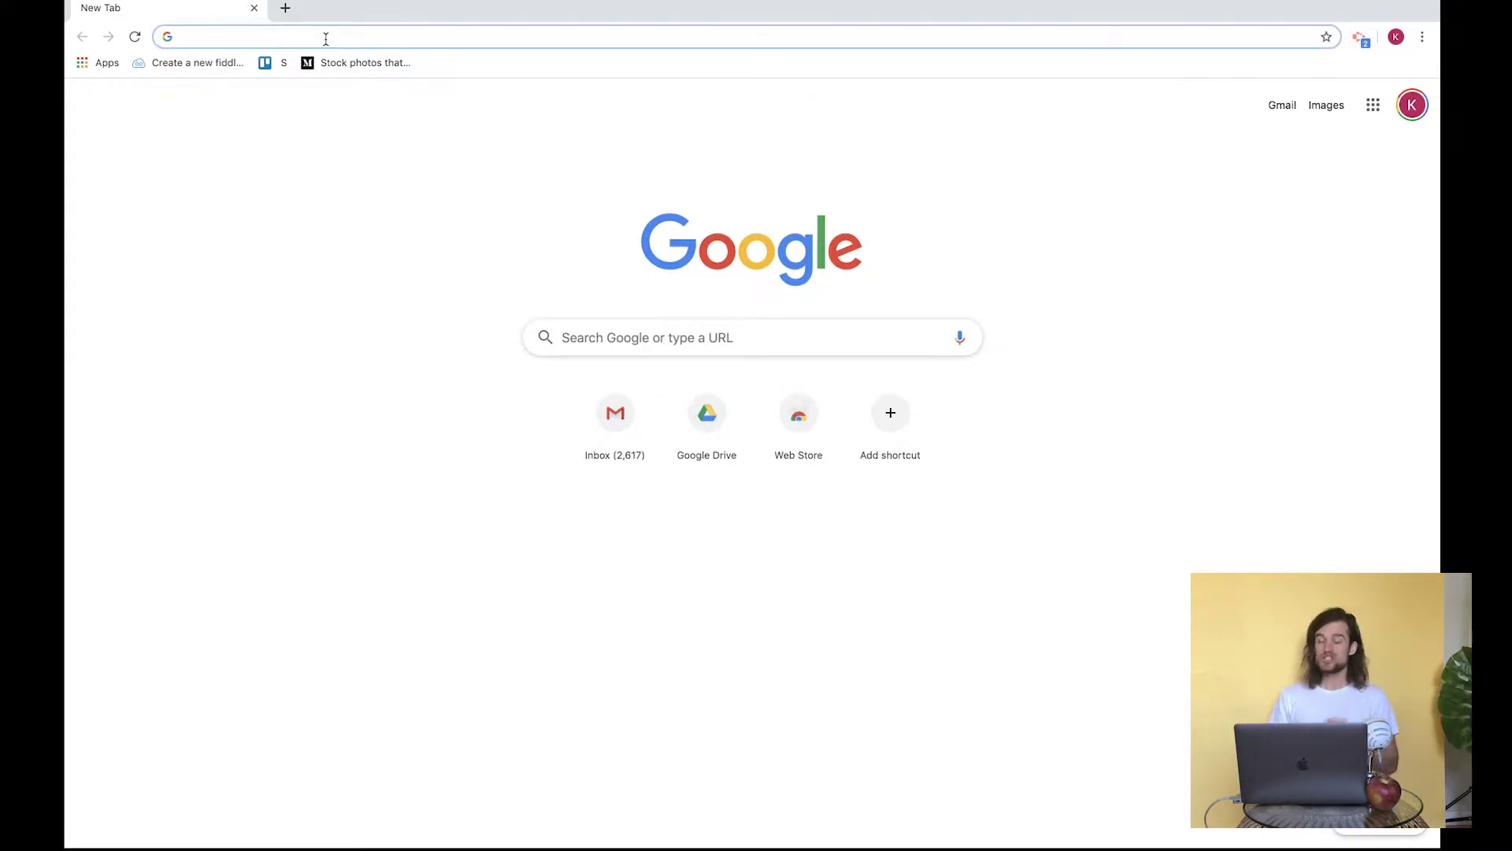
type("onshape education")
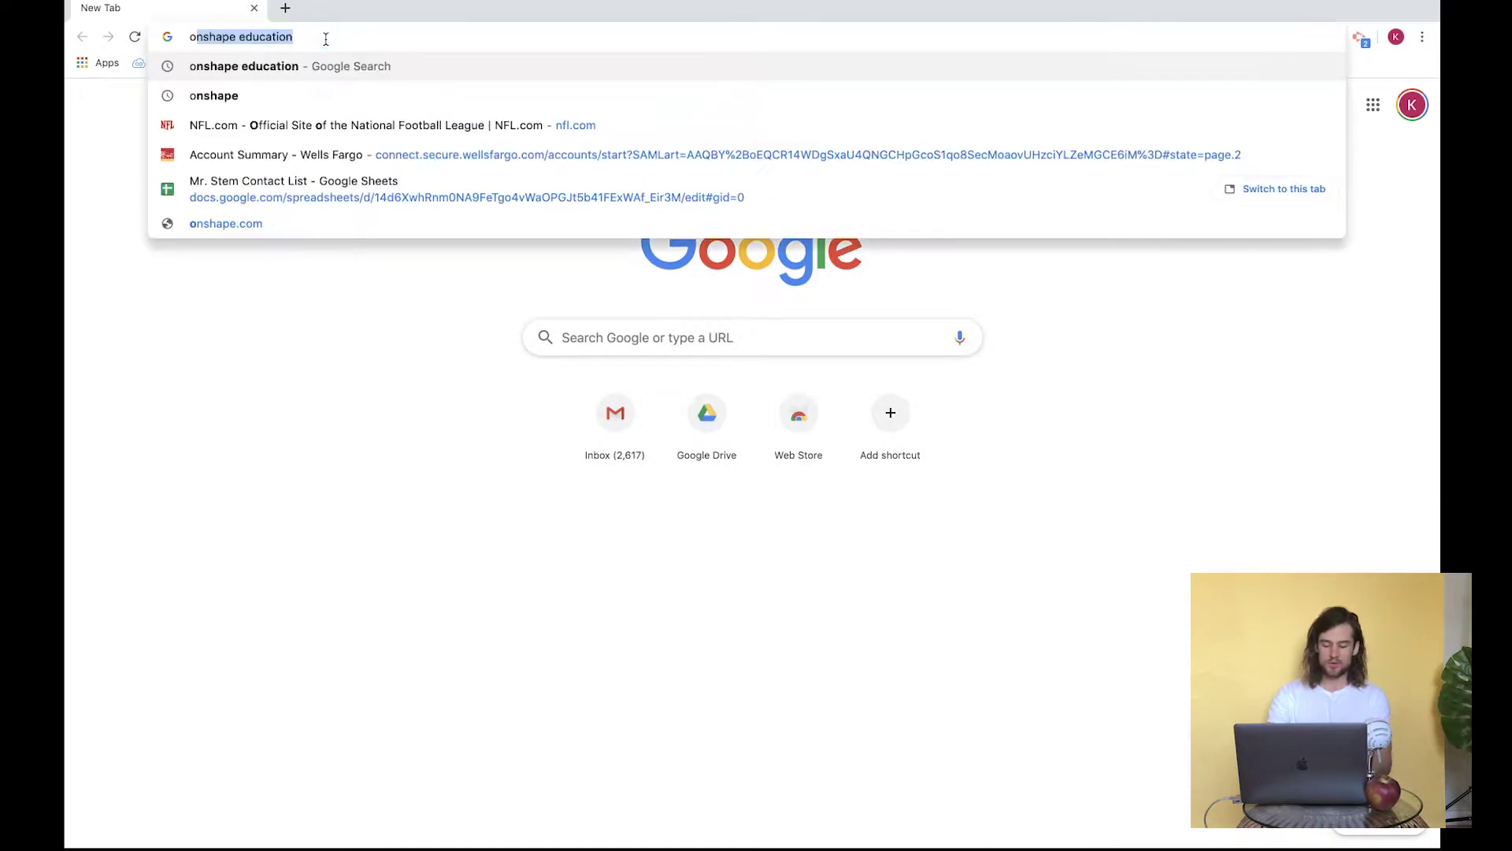
key("Right")
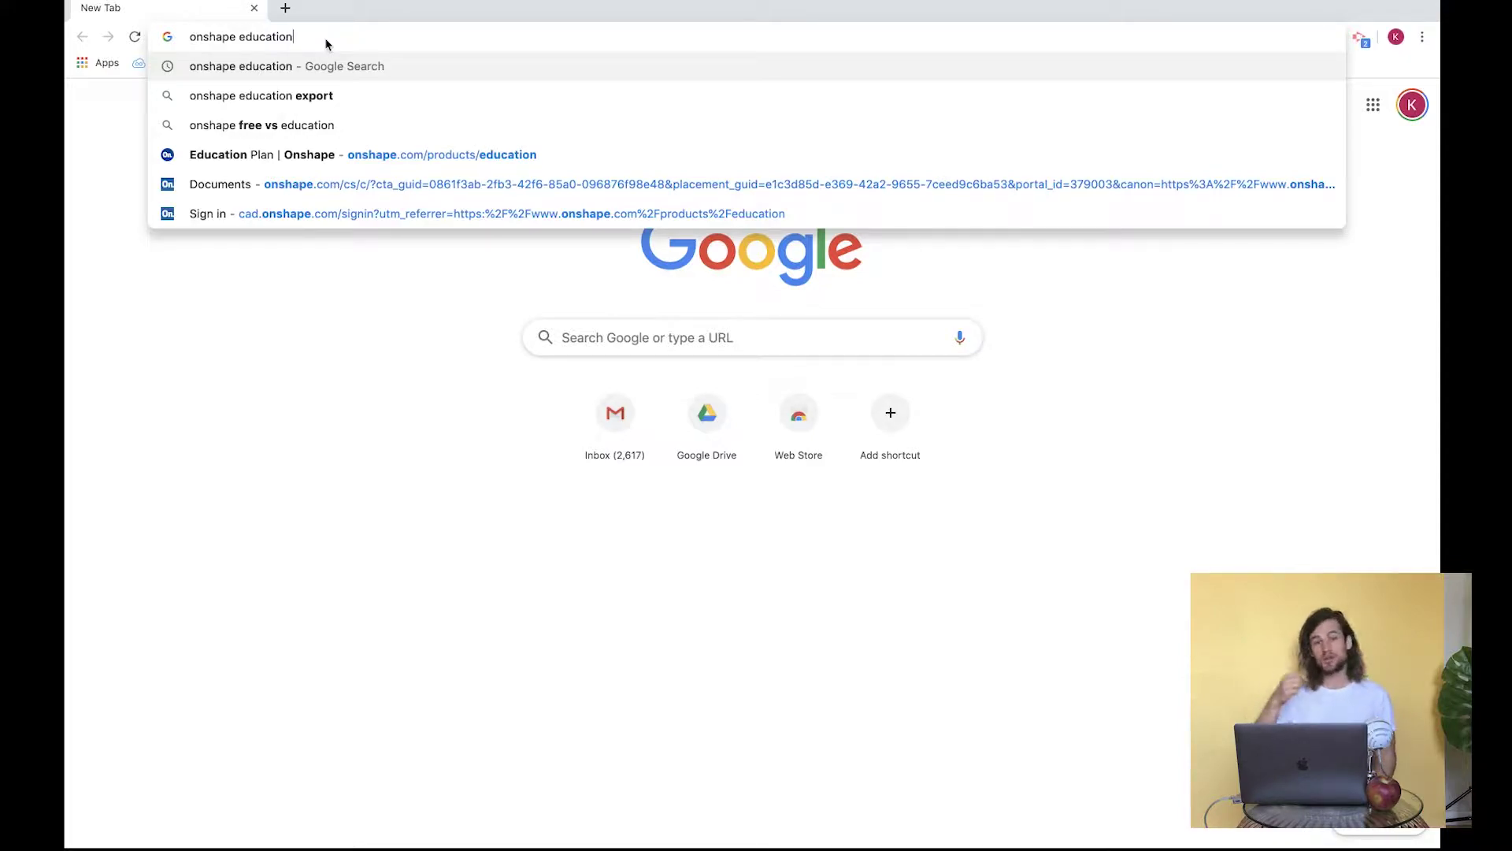
key("Return")
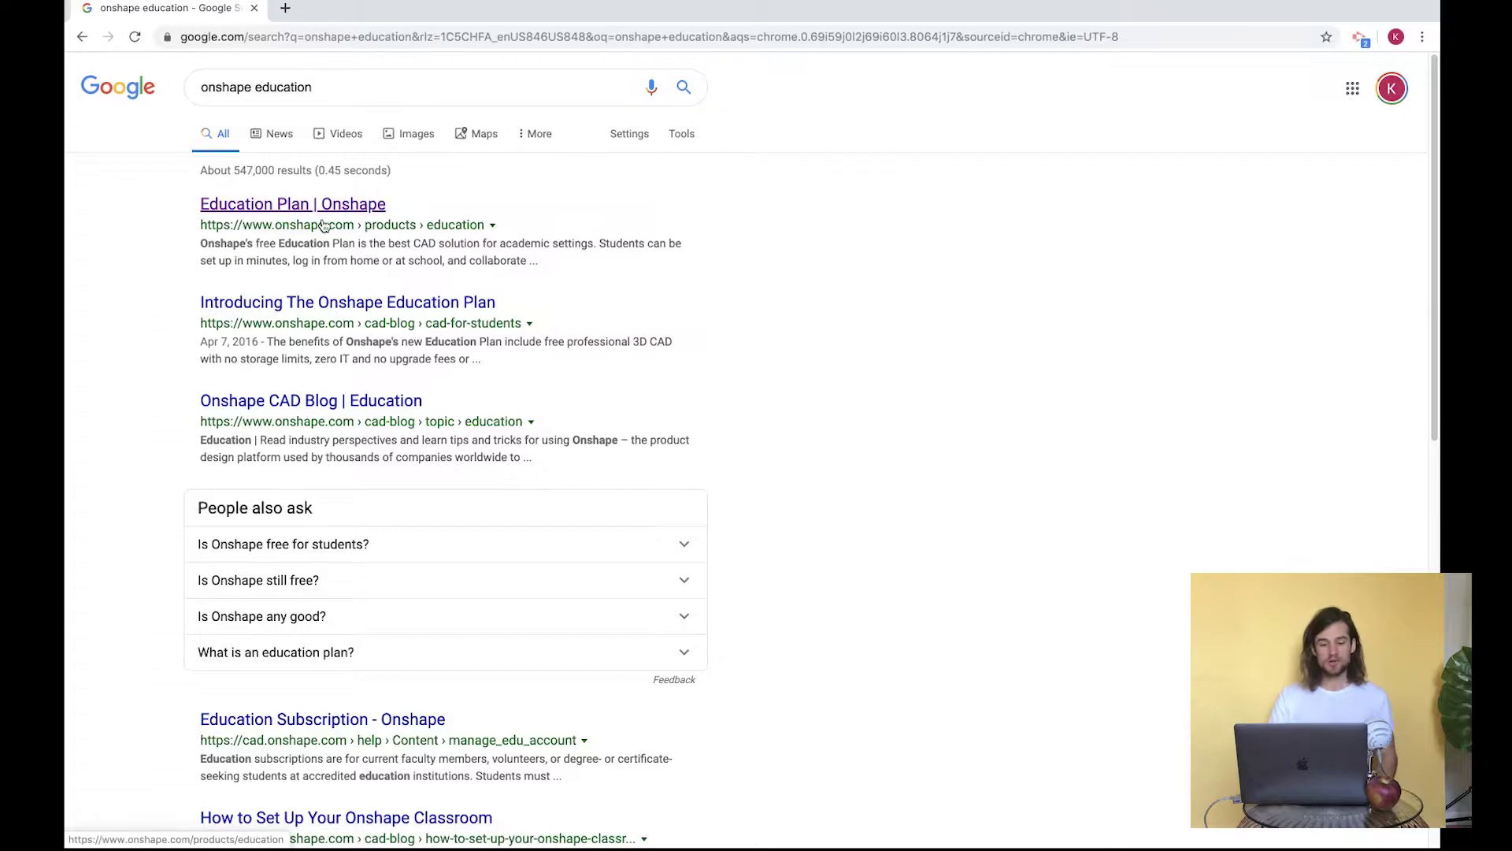
left_click(325, 206)
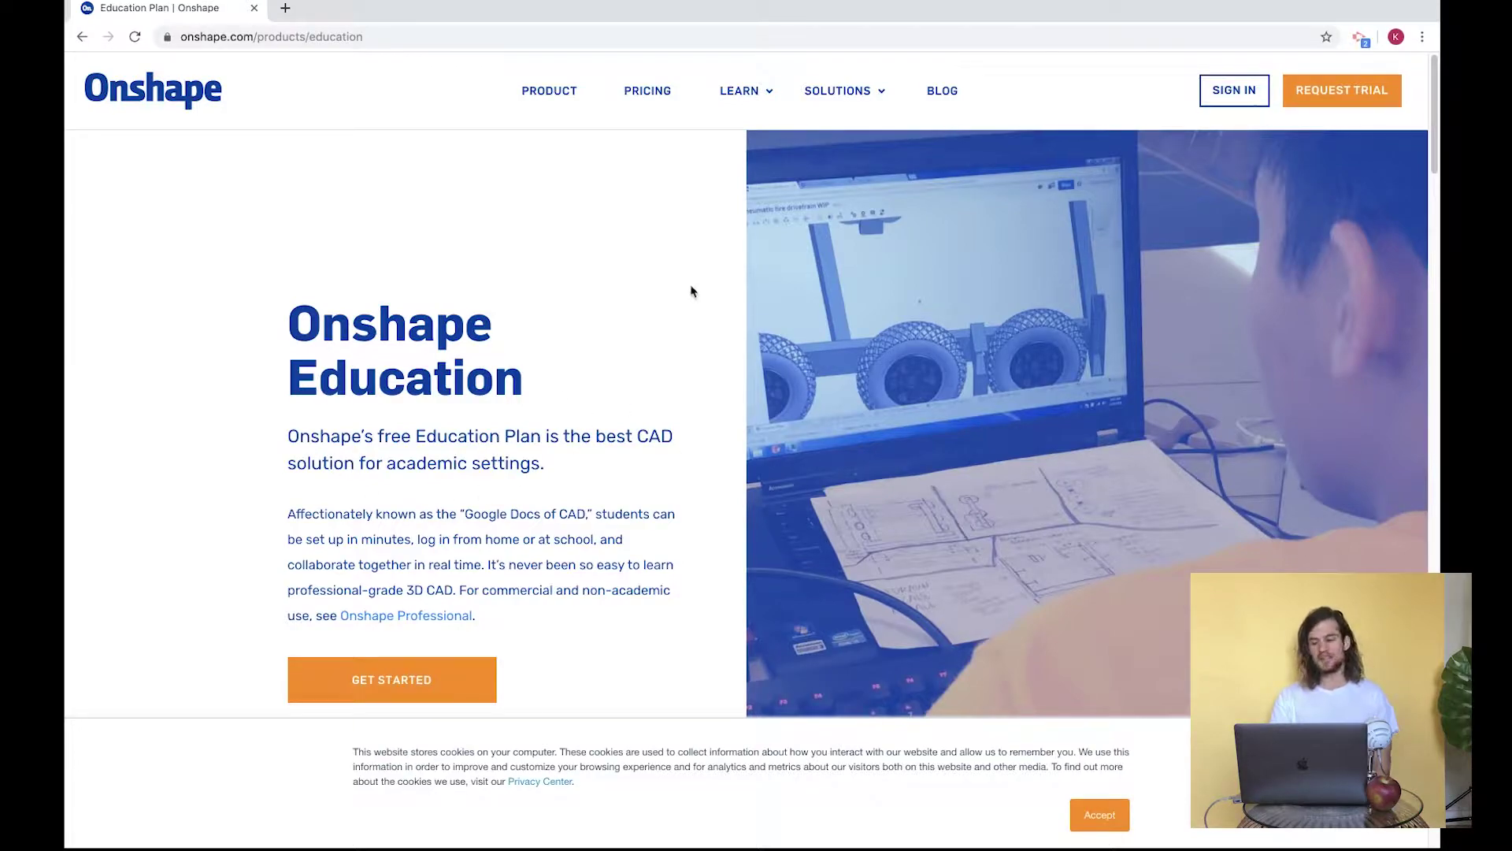
- Sign in to Onshape with the saved account credentials
left_click(1241, 99)
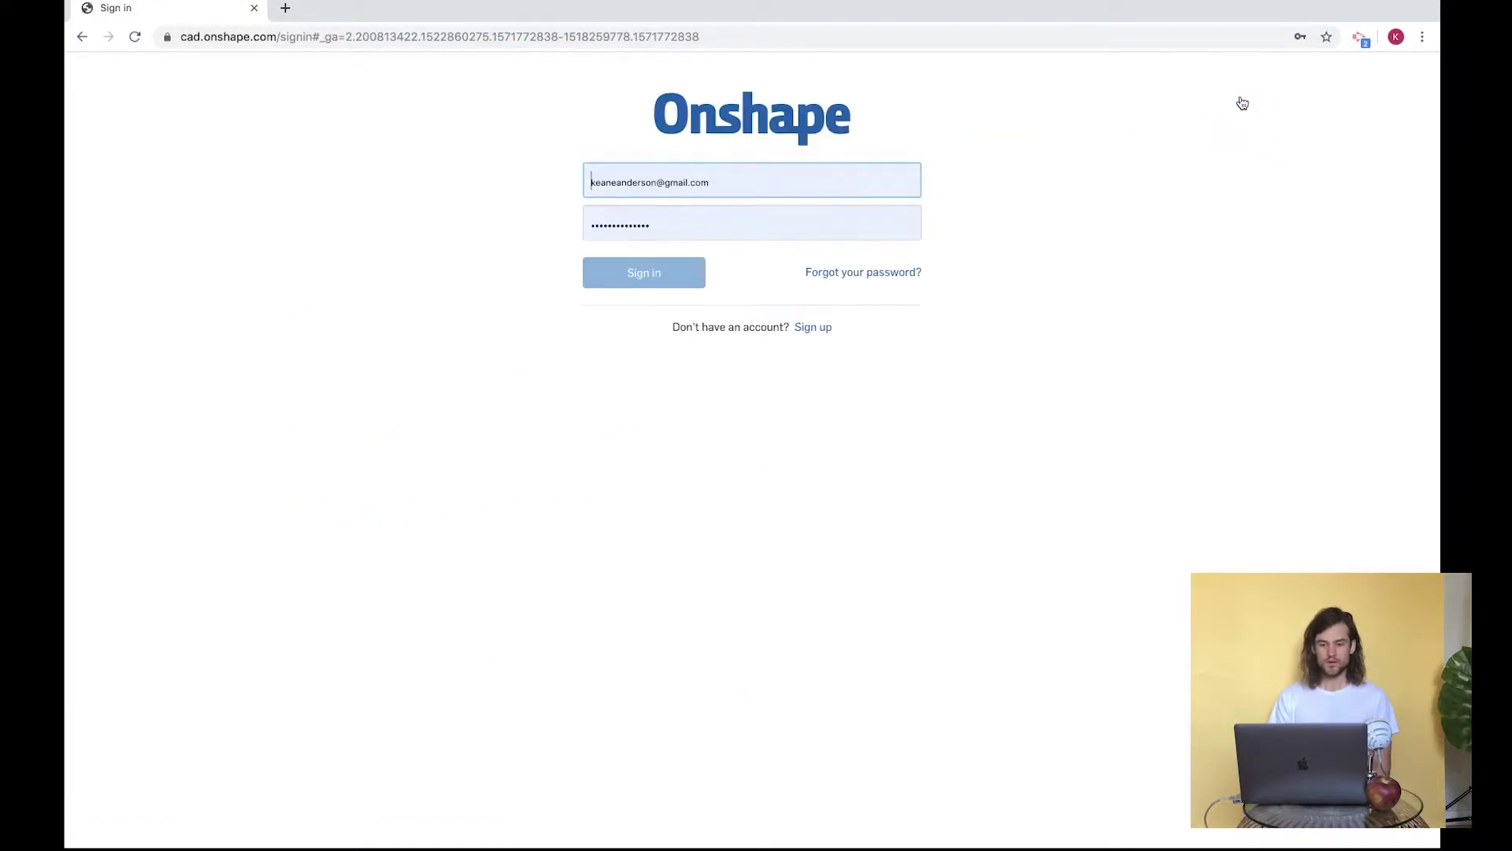
left_click(623, 278)
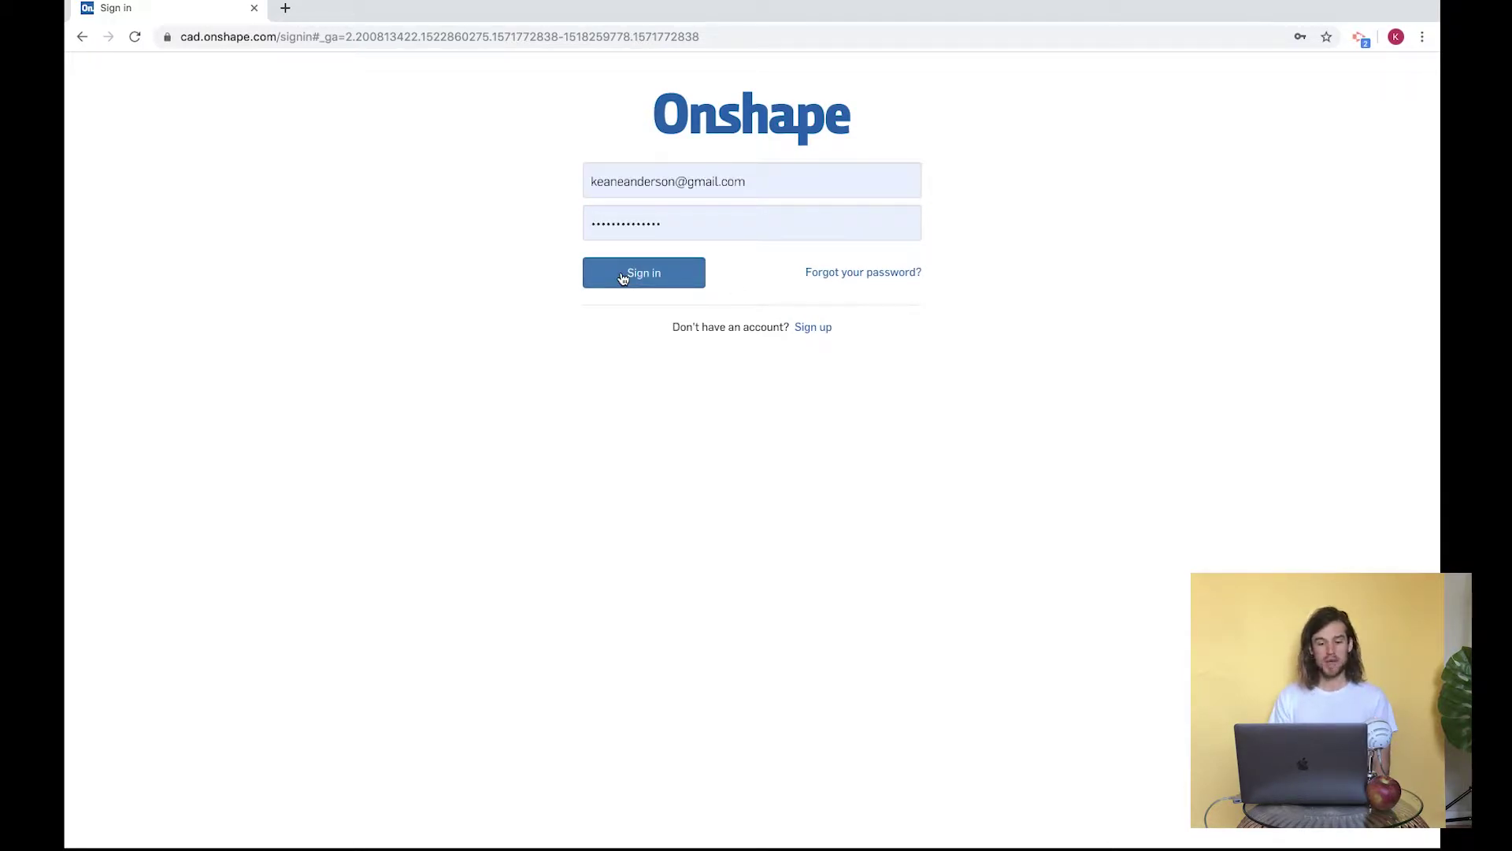
left_click(623, 278)
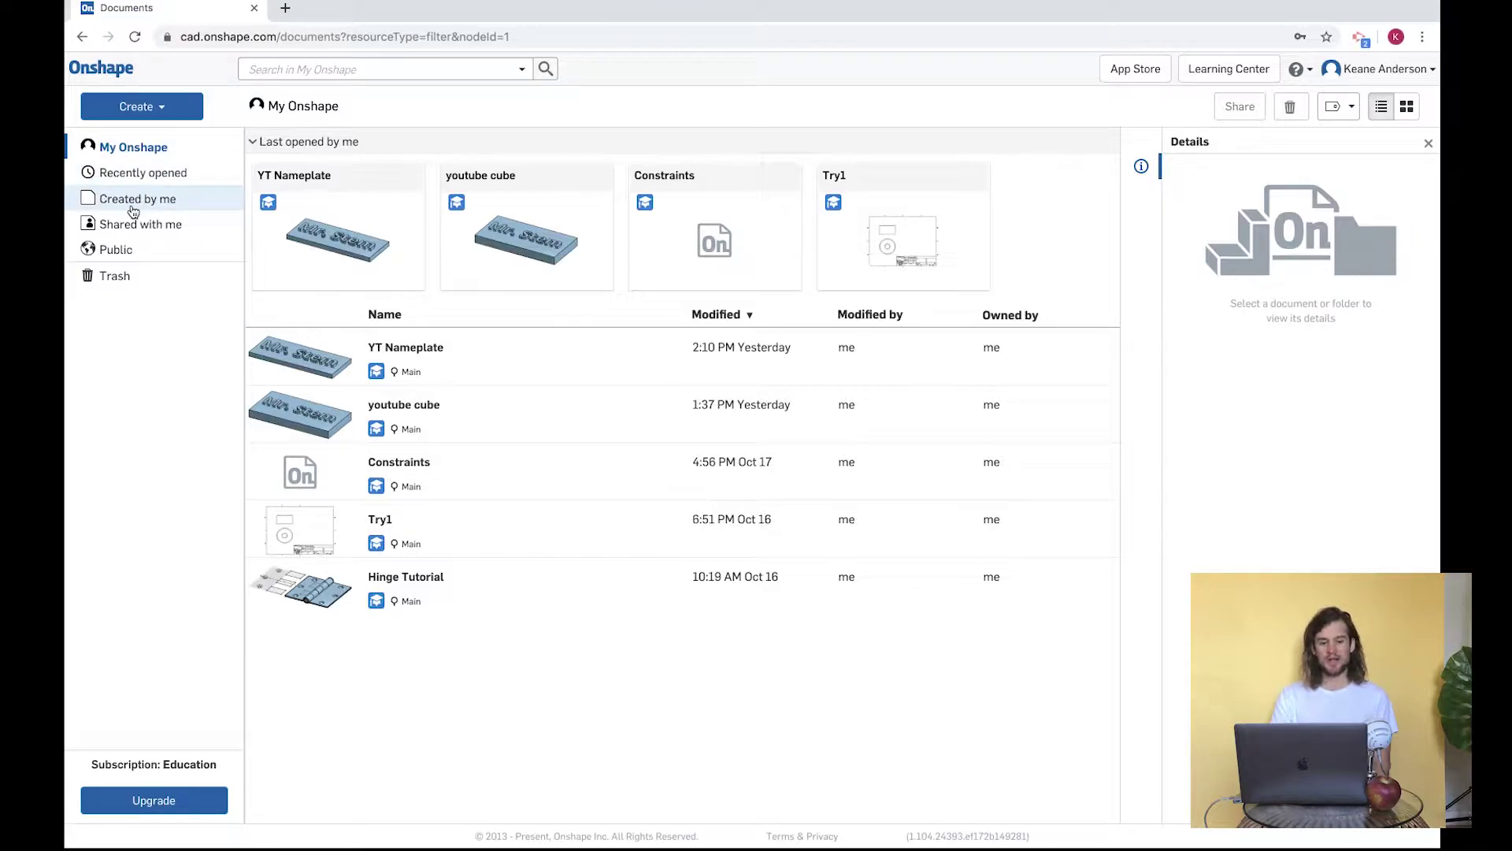
- Browse the list of public documents shared by other Onshape users
left_click(123, 250)
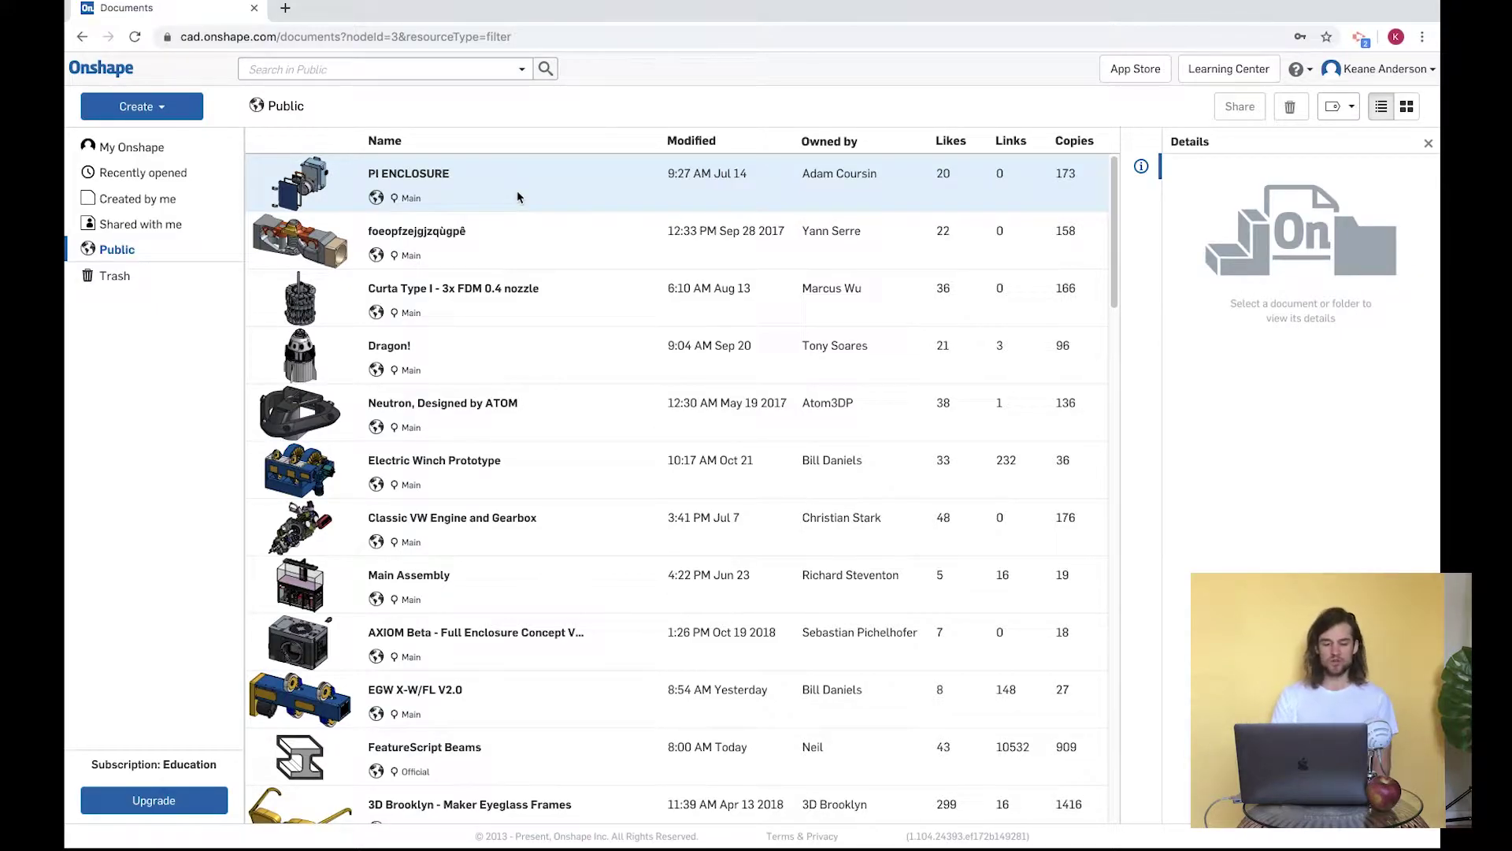
scroll(506, 516, "down", 8)
scroll(505, 531, "up", 3)
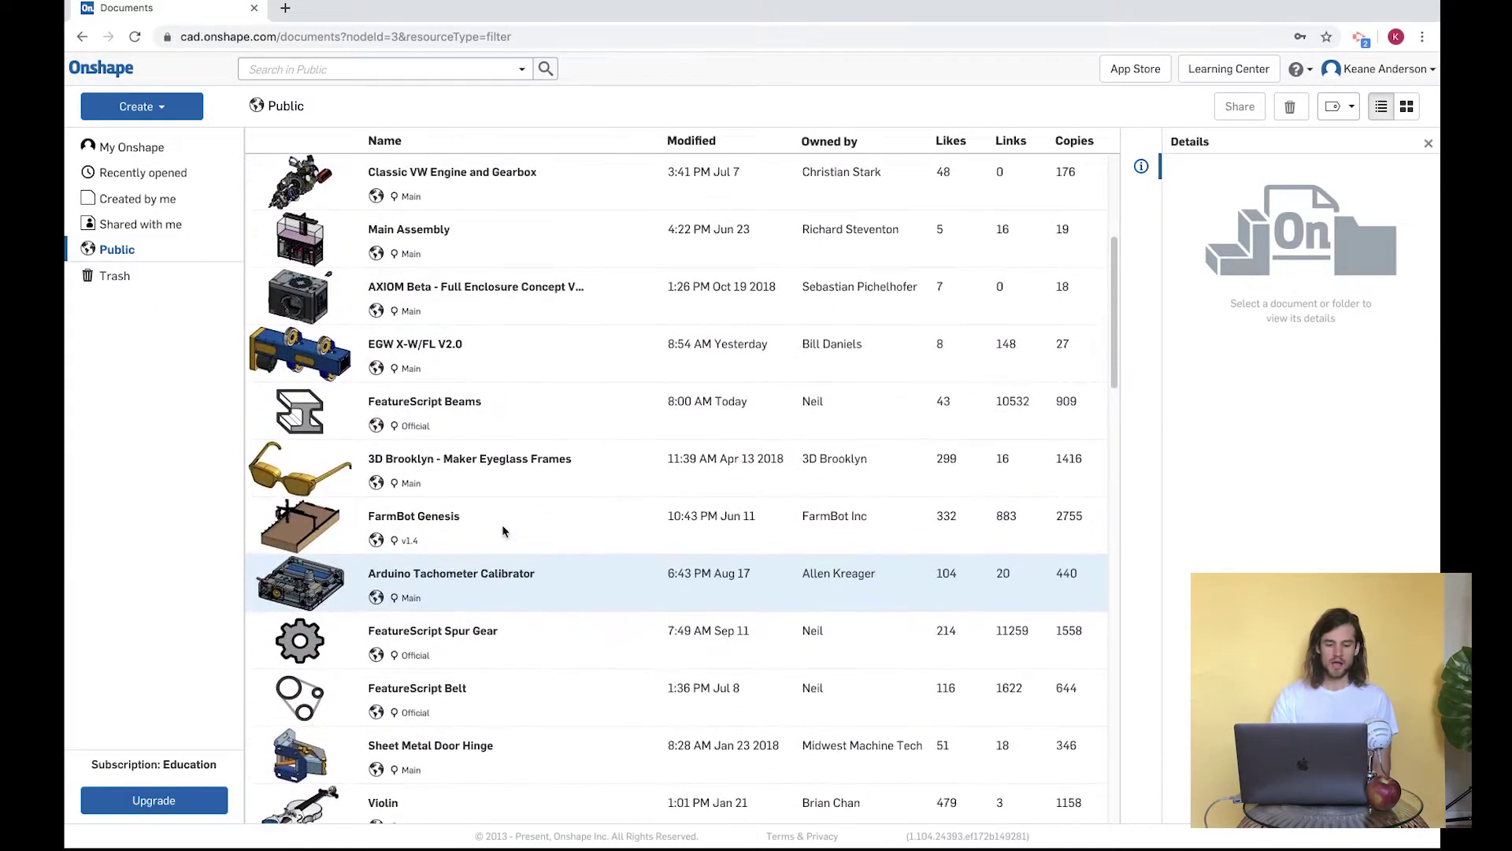
scroll(504, 532, "up", 6)
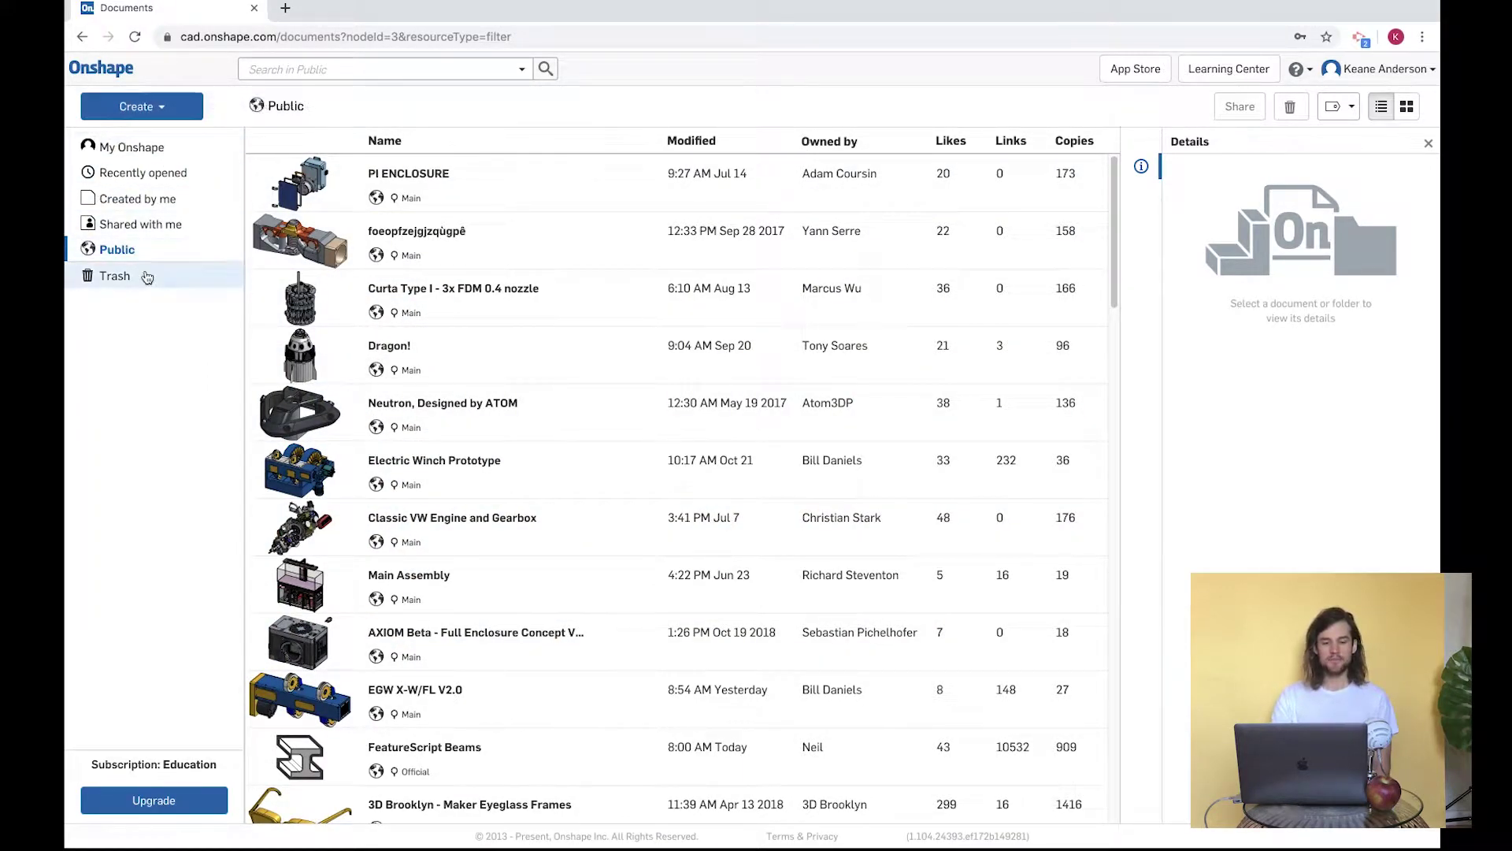
- Create a new document named Nameplate yt
left_click(174, 116)
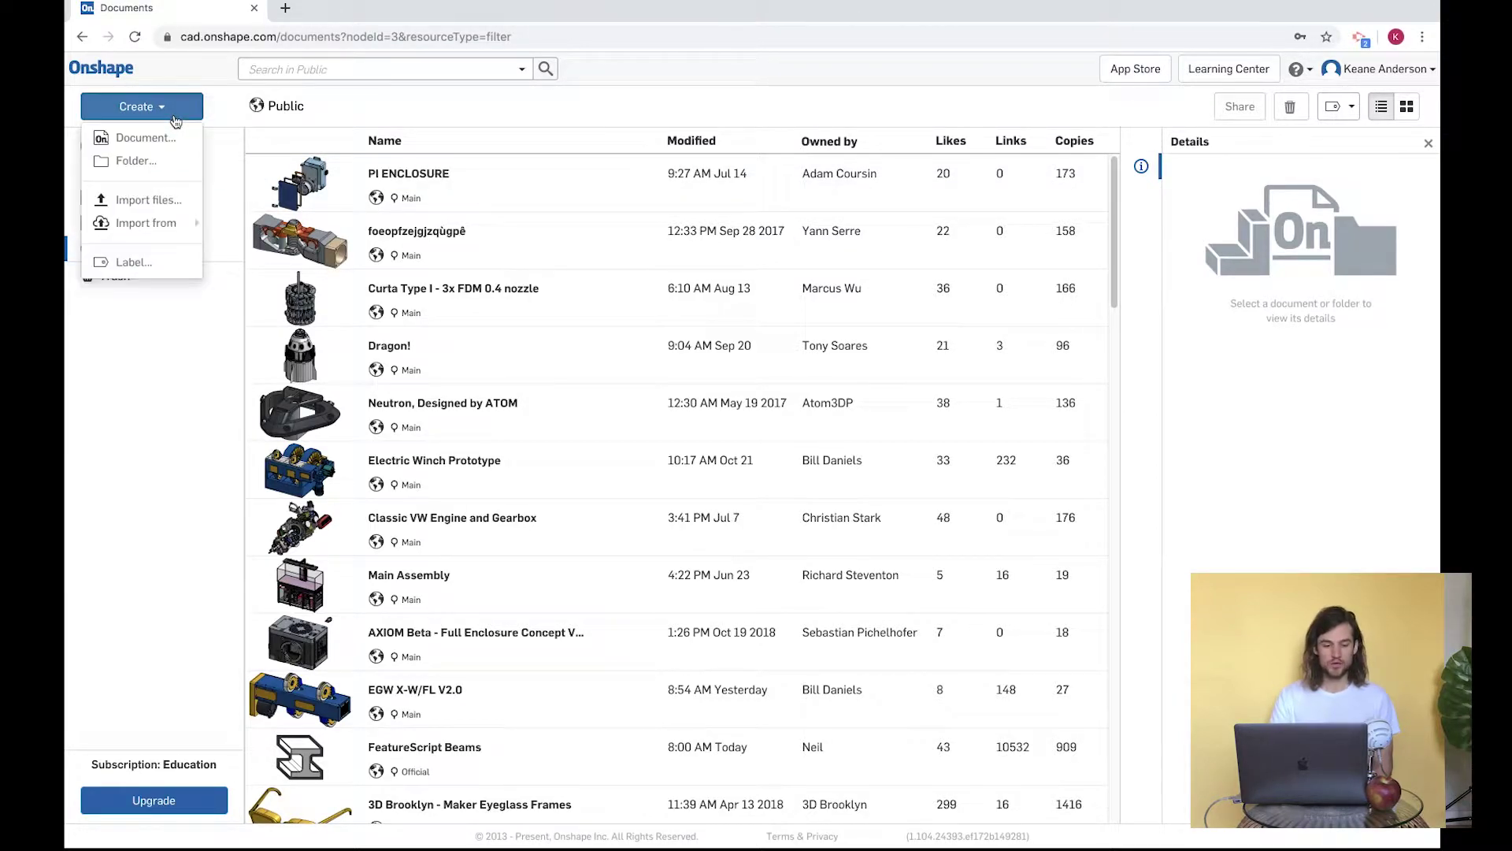
left_click(164, 138)
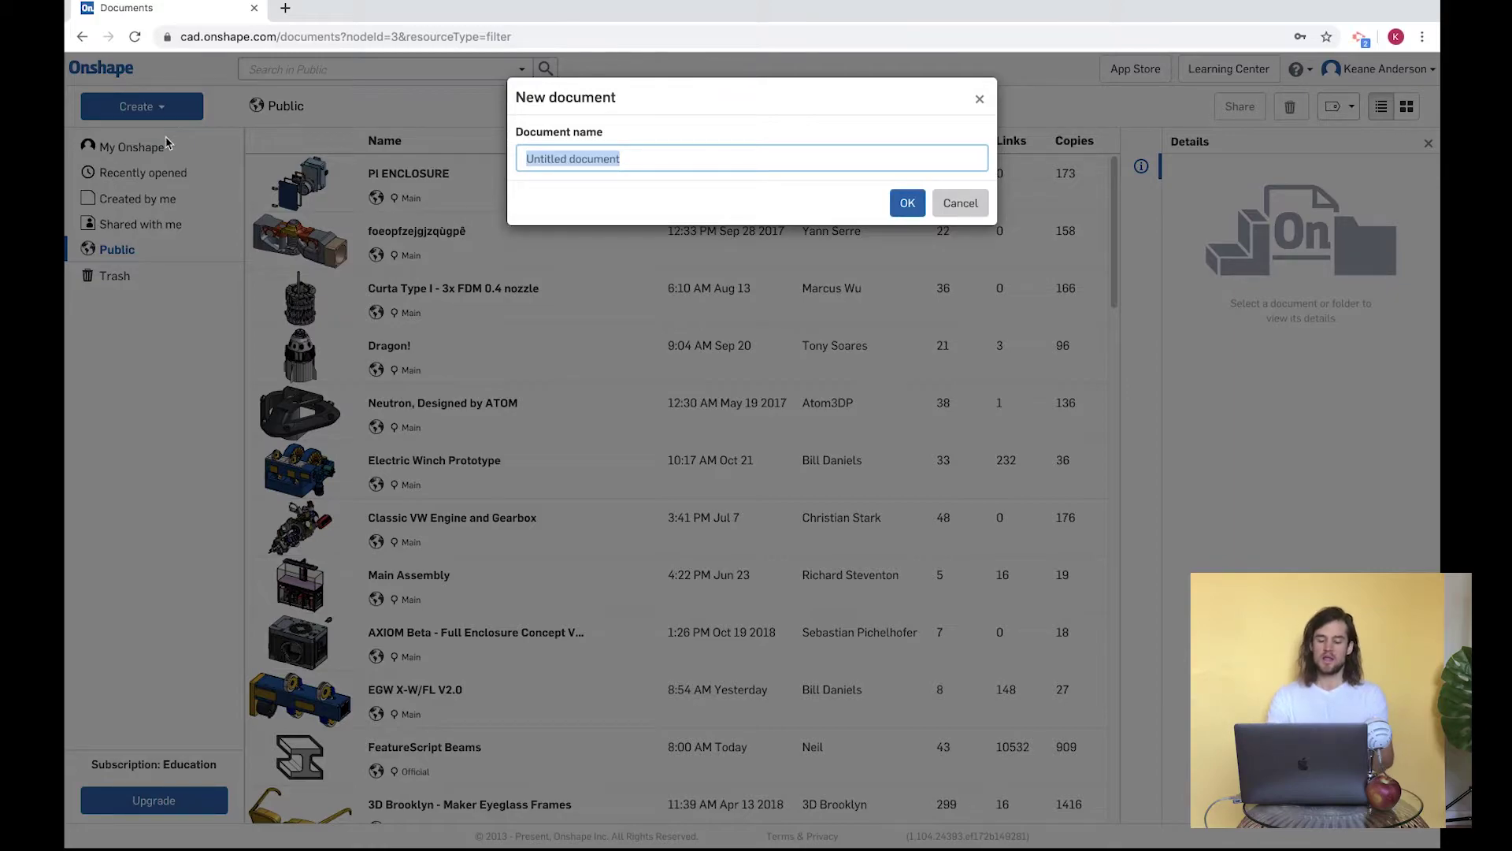
type("Nam")
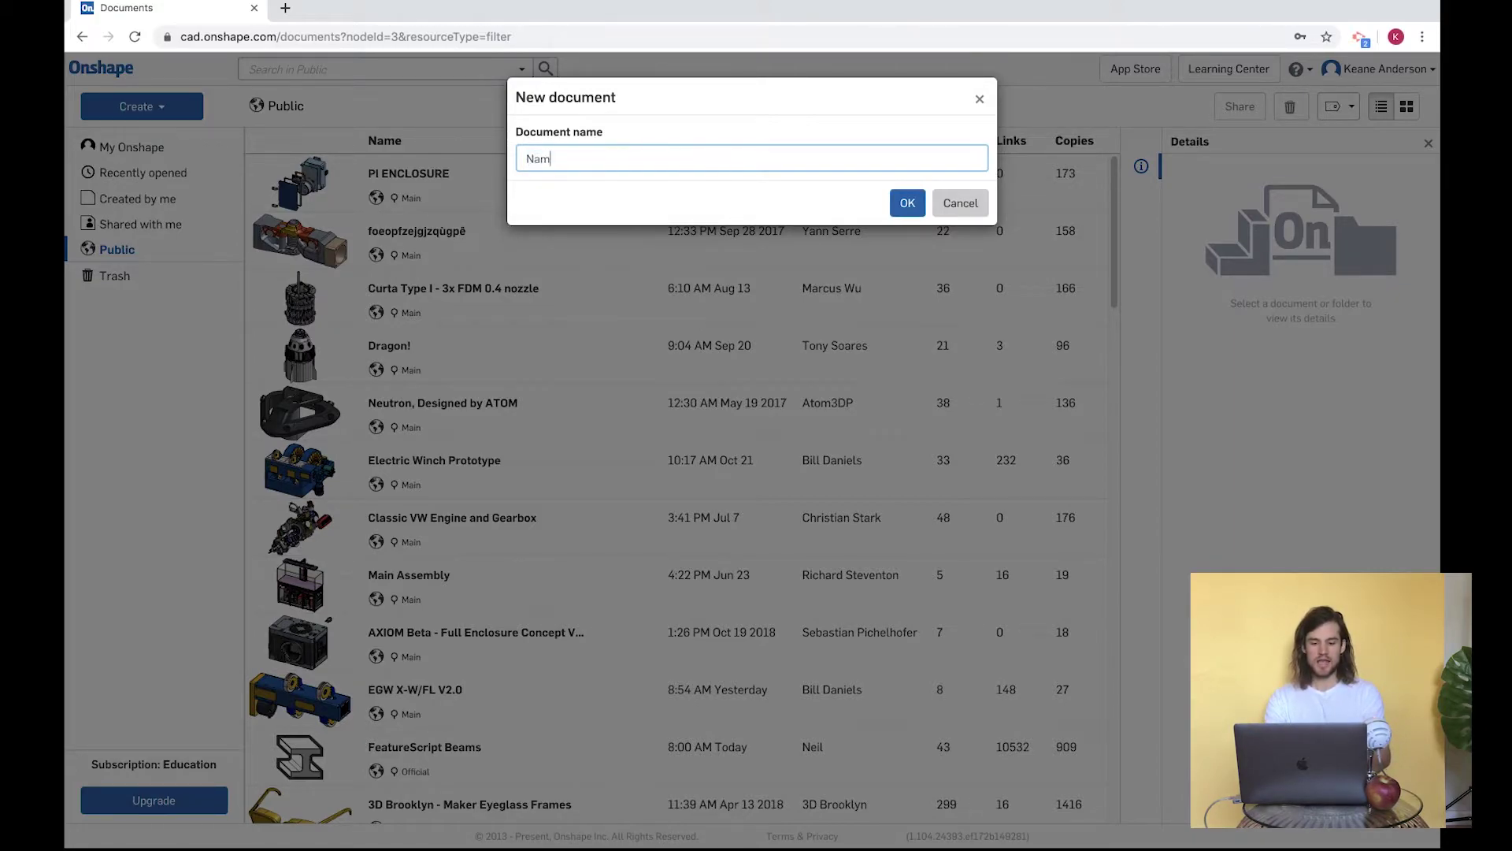
type("pe")
key("BackSpace")
key("BackSpace")
type("eplate")
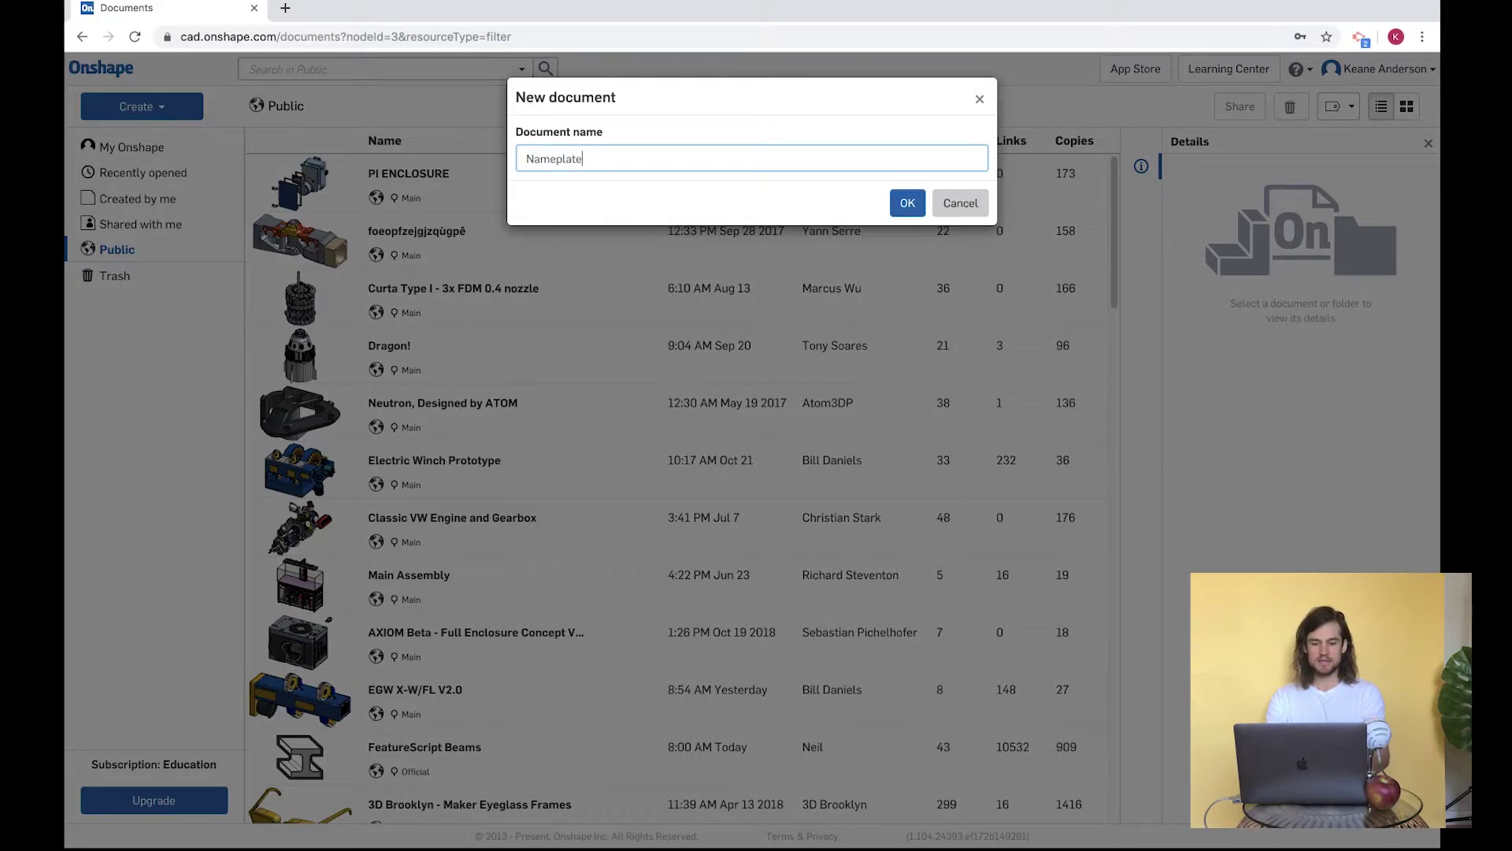
type(" TYT")
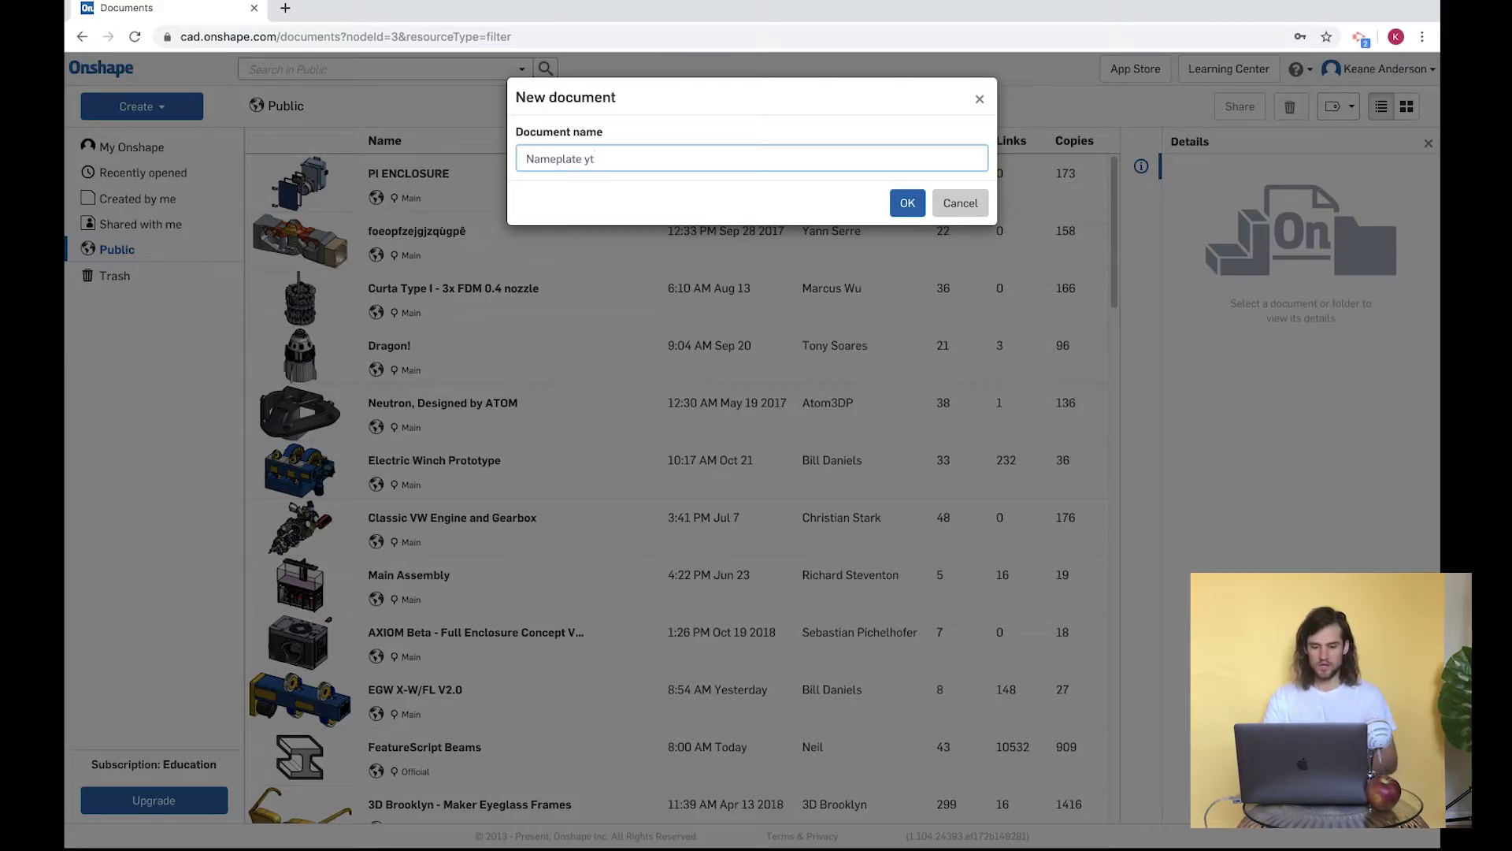
left_click(907, 203)
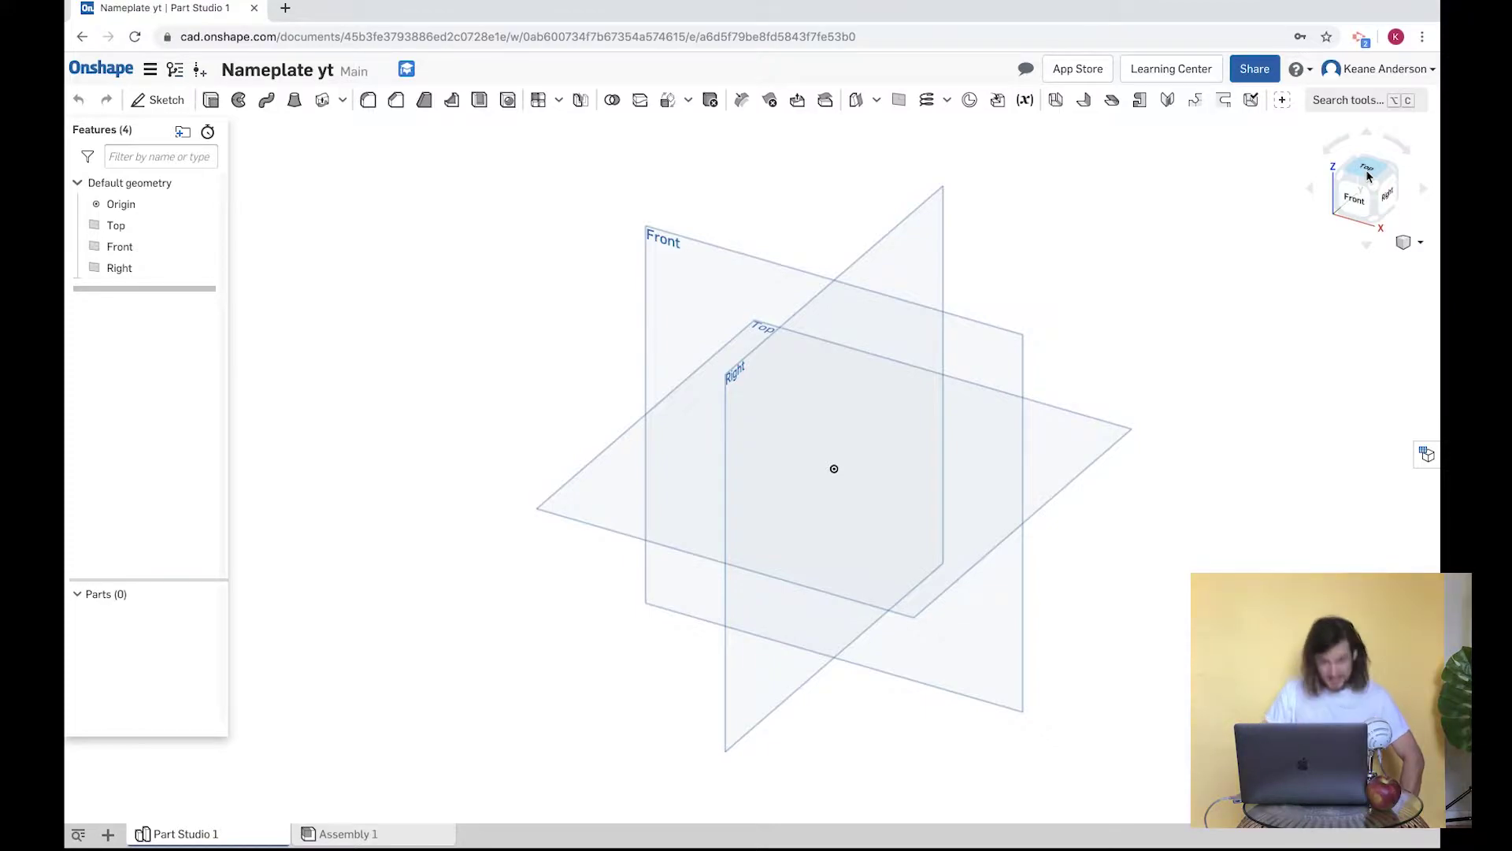
- Examine the default planes from the top, front and rotated viewpoints, and finish in the isometric view
left_click(1368, 175)
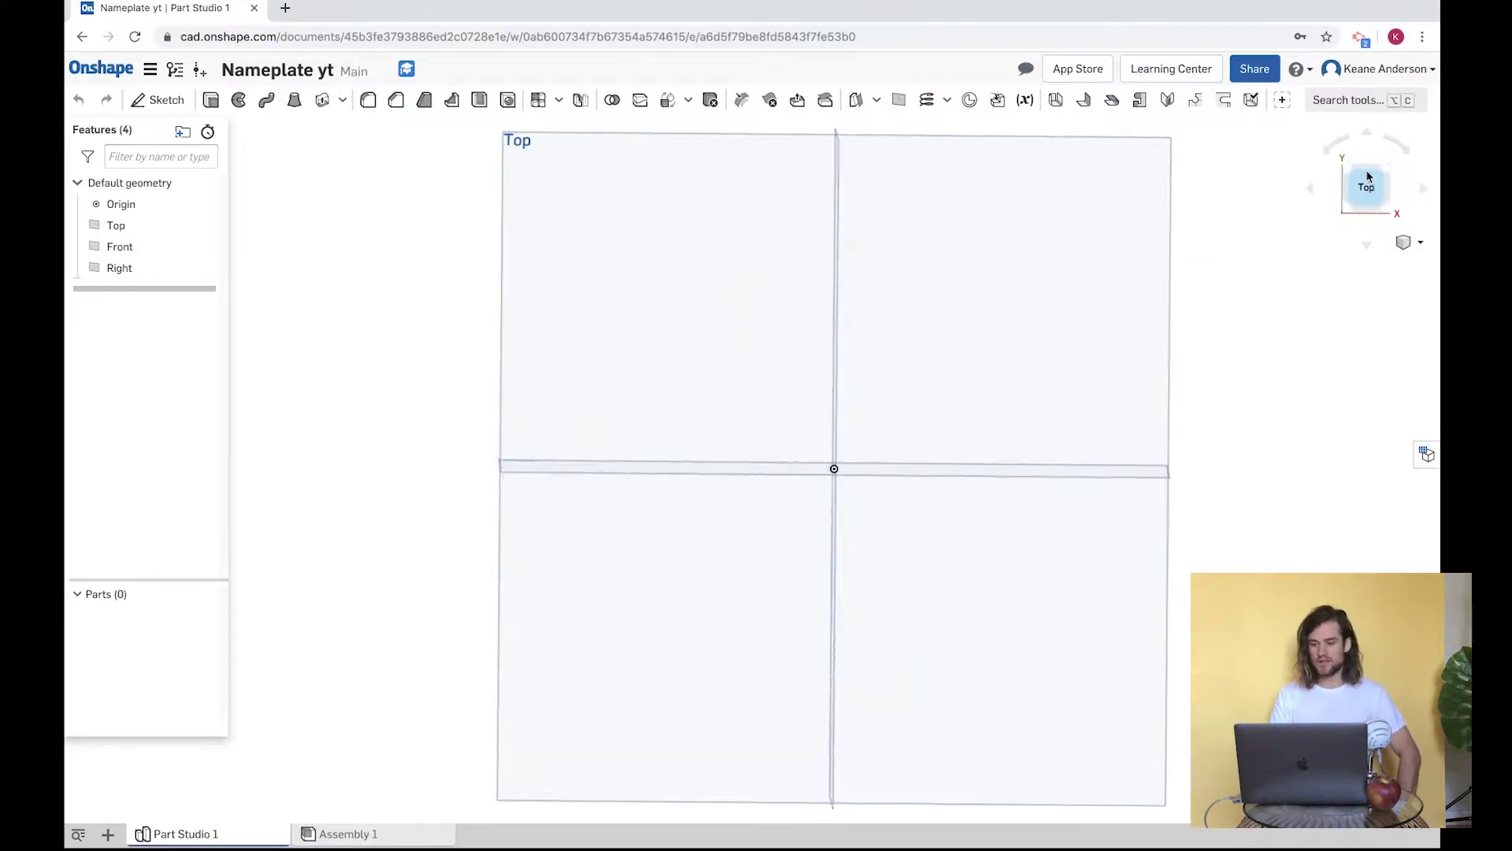
left_click(1386, 211)
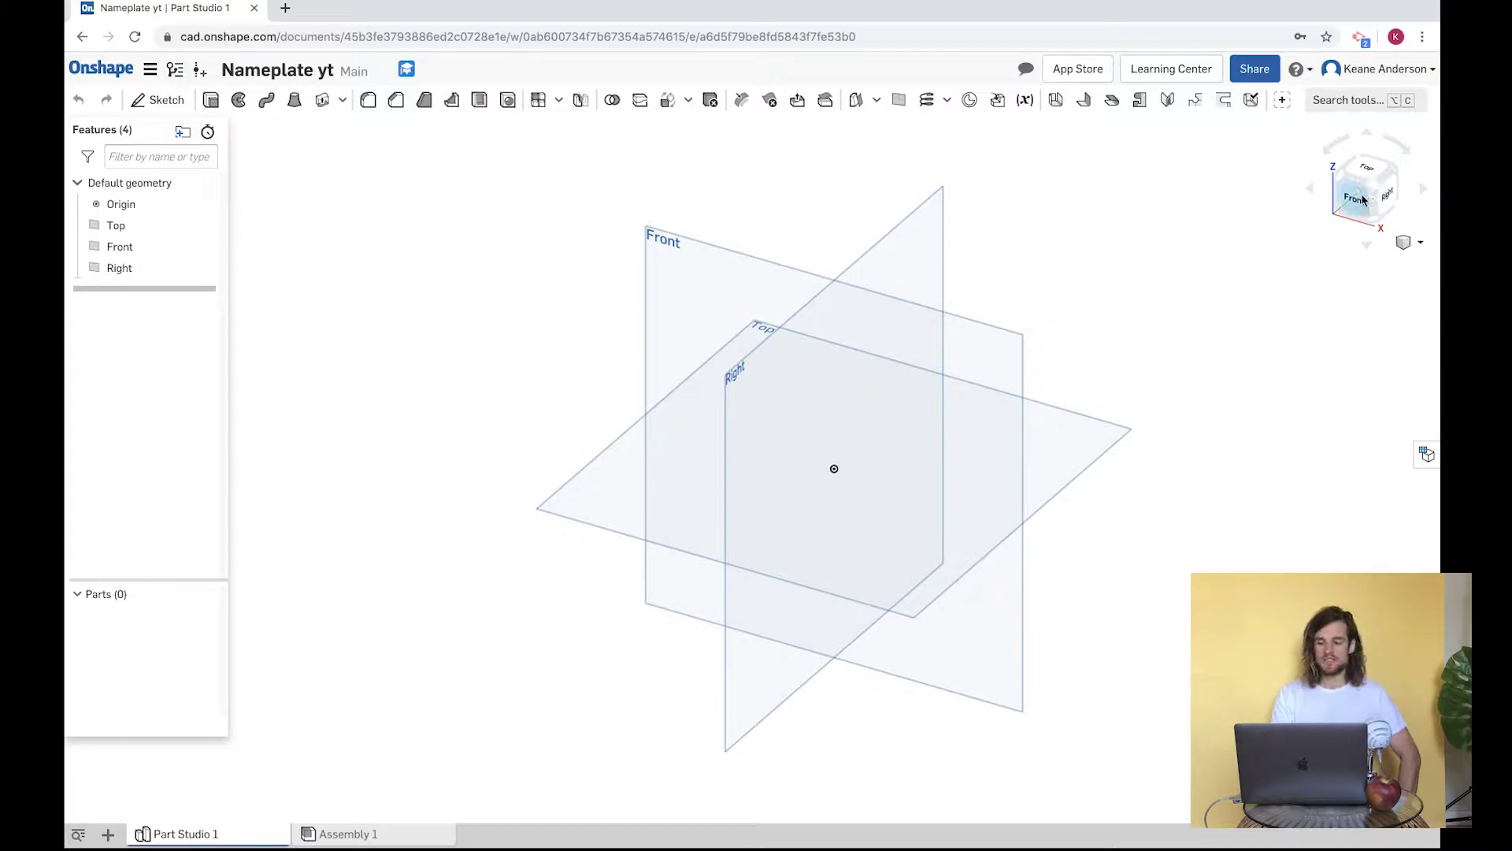
left_click(1357, 197)
left_click(1423, 191)
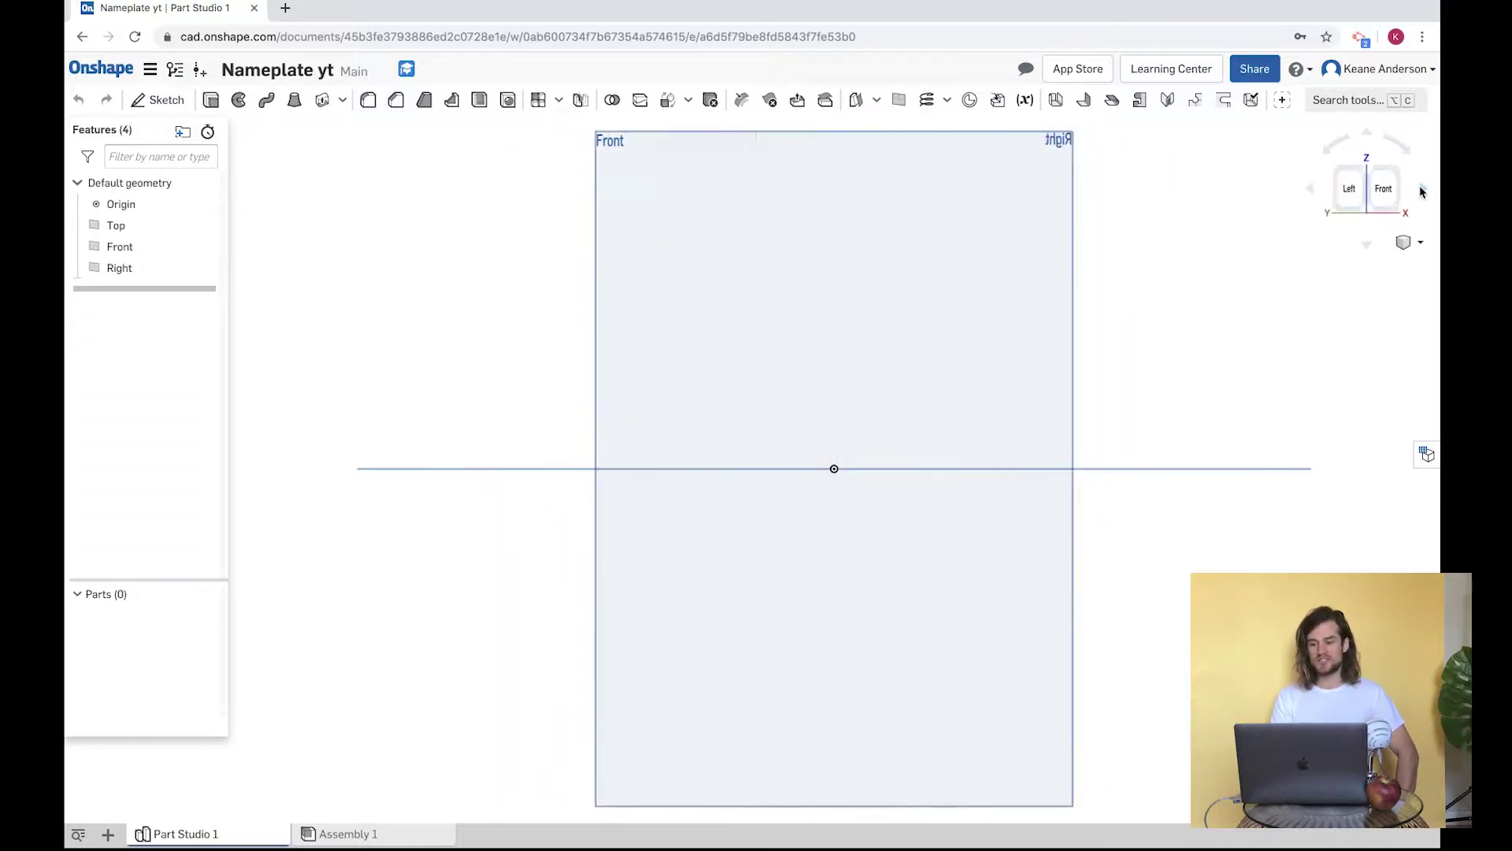
left_click(1309, 194)
left_click(1380, 139)
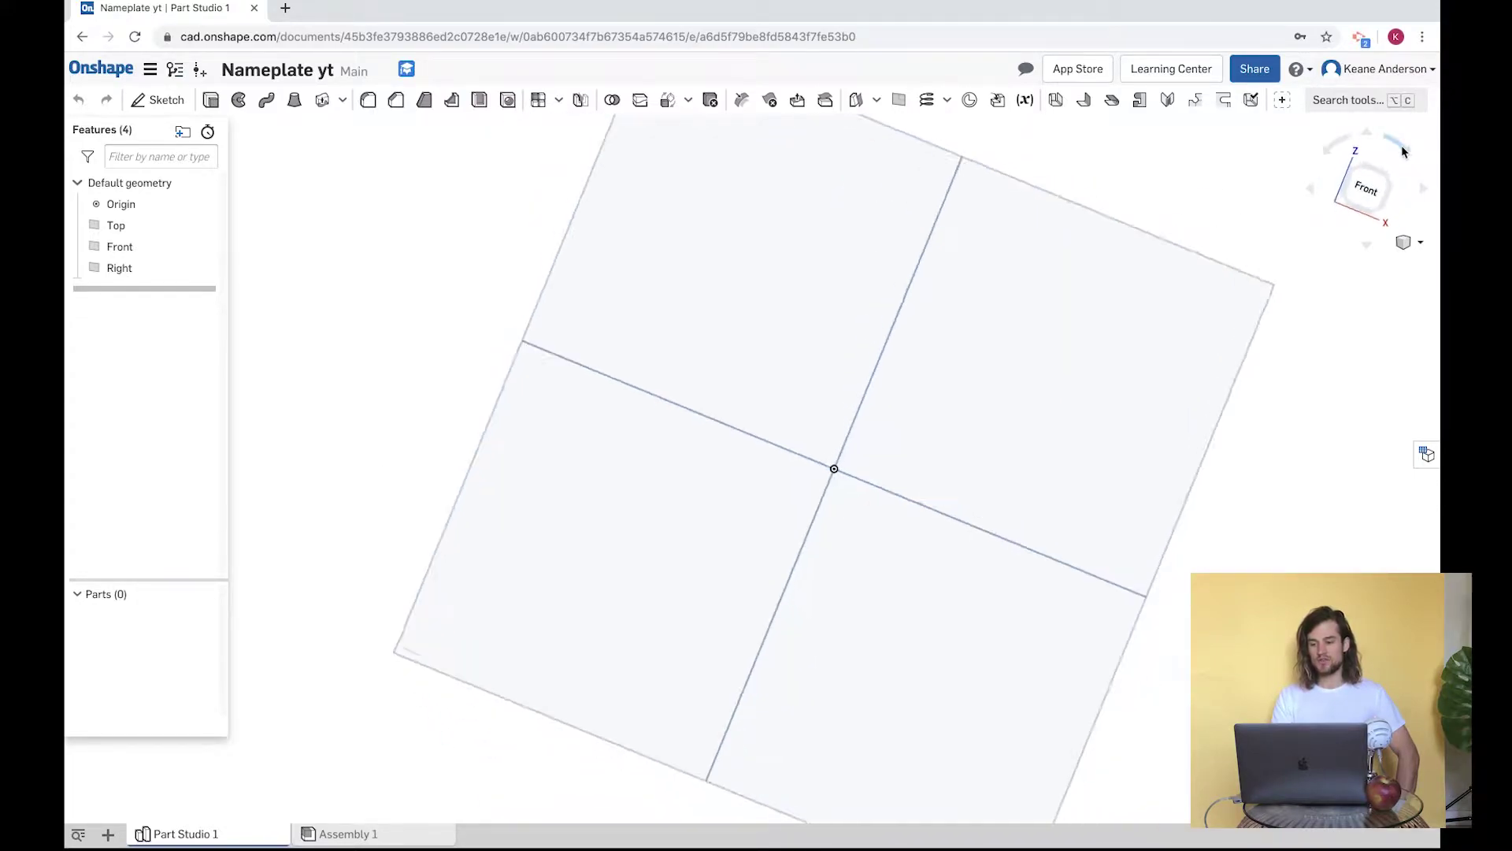
left_click(1338, 147)
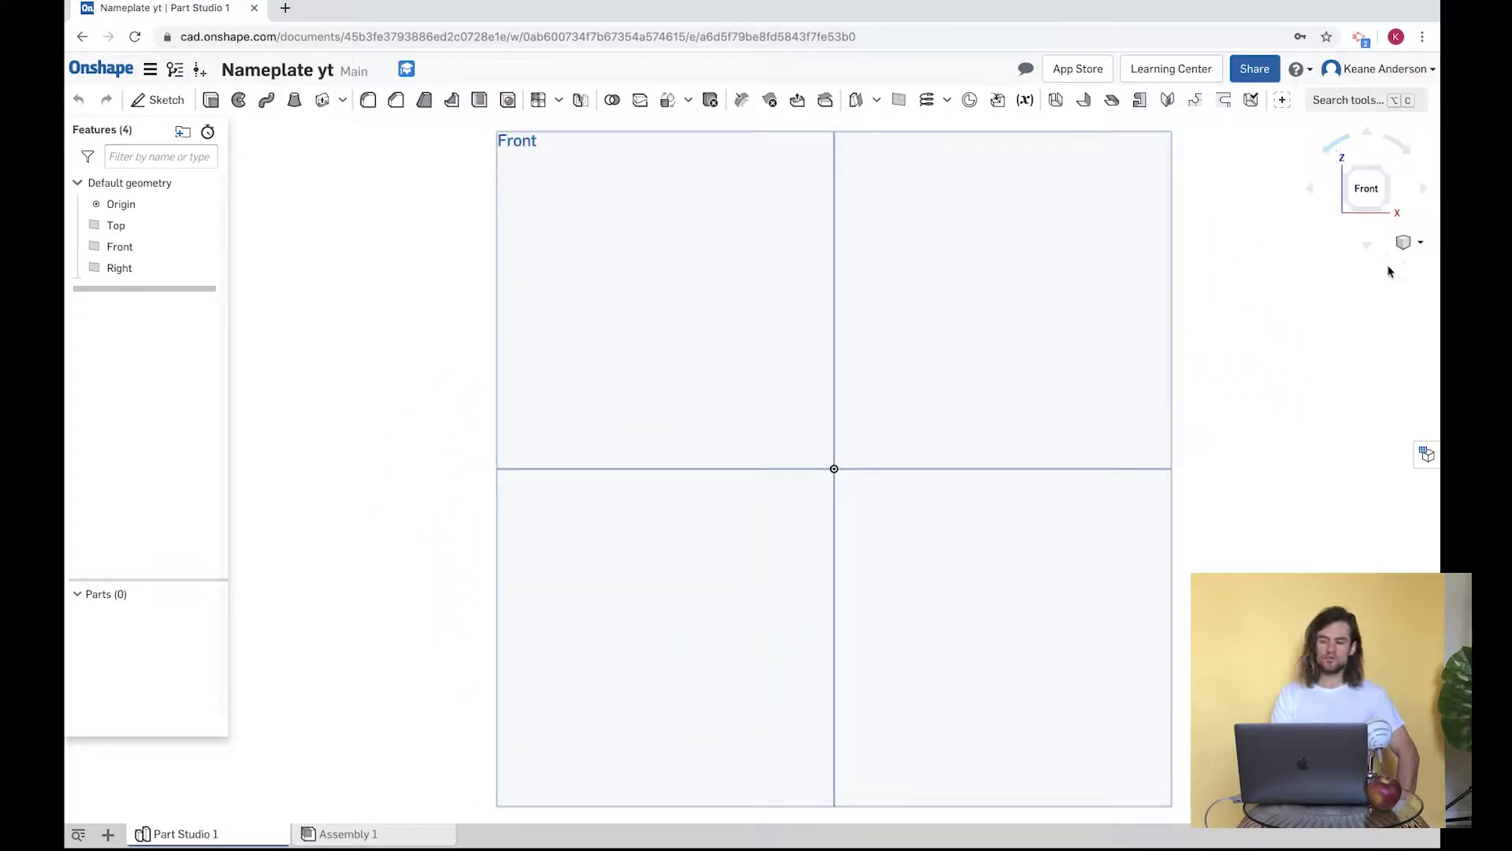
left_click(1406, 241)
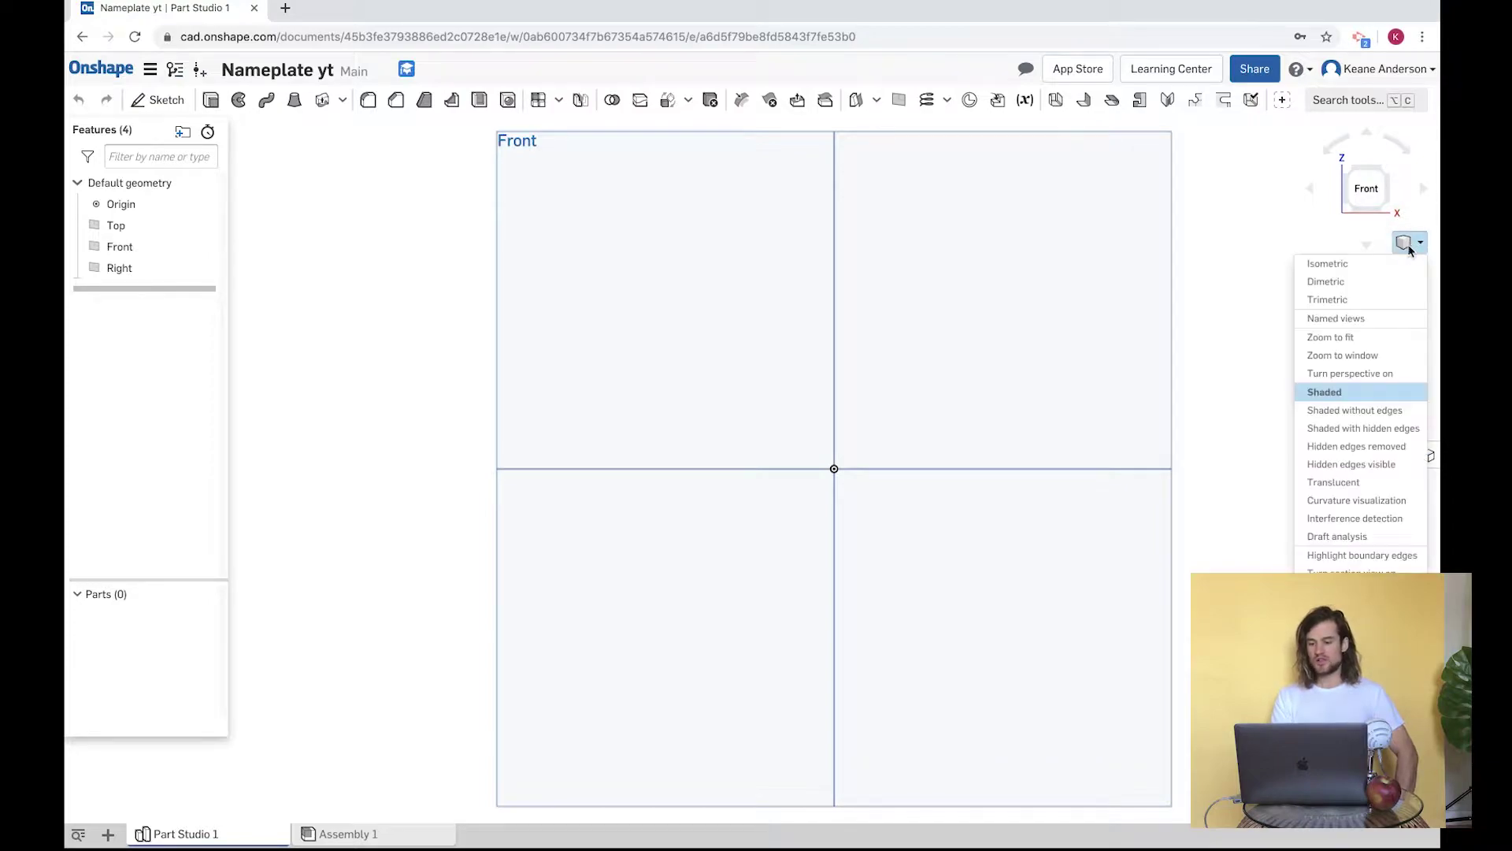
left_click(1391, 265)
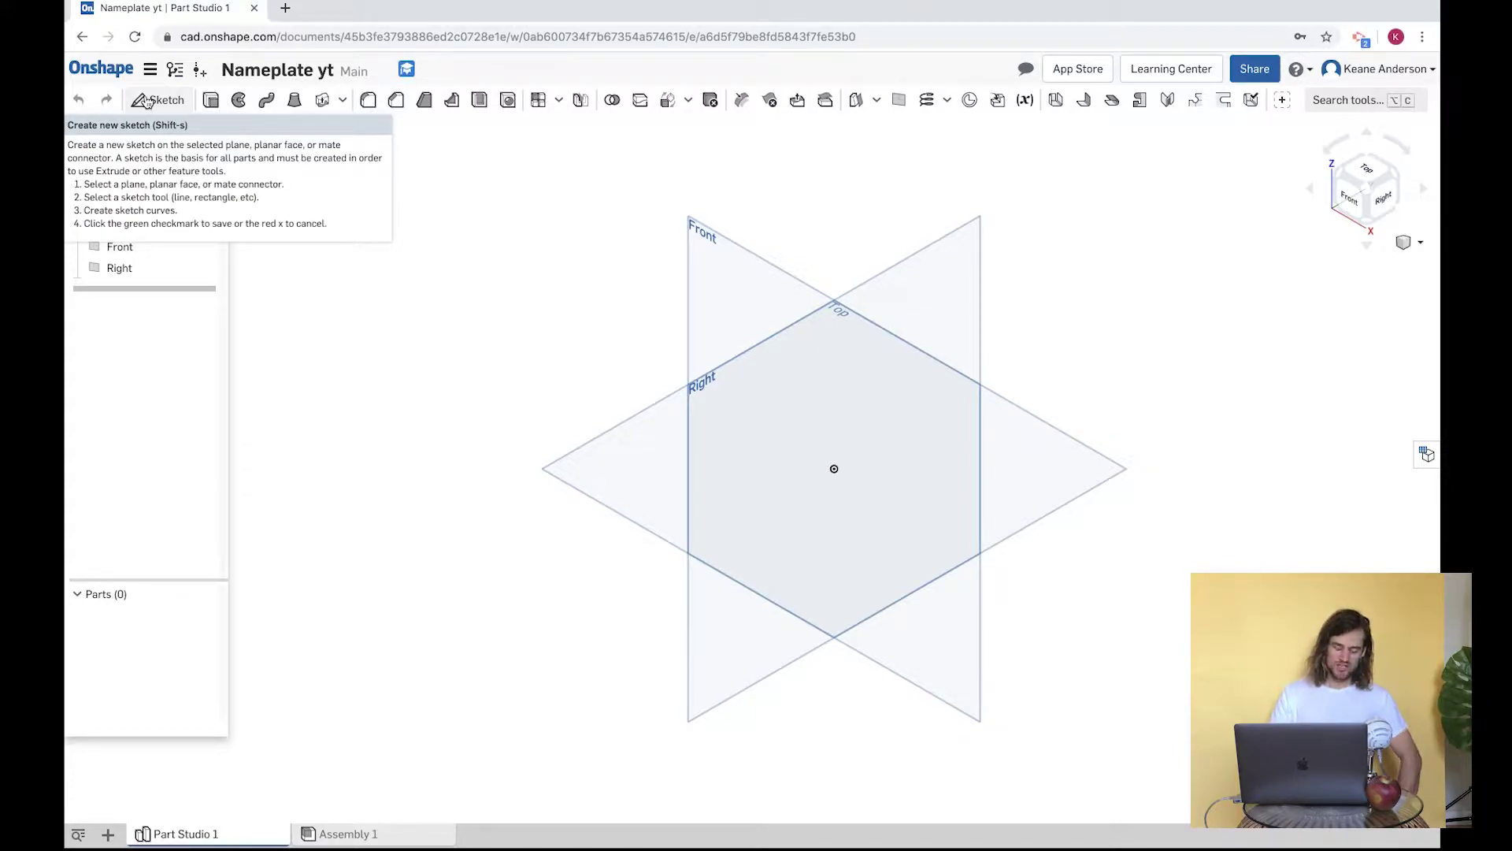
- Start a sketch on the Top plane and draw a corner rectangle about 8.1 by 2.06 inches enclosing the origin
left_click(147, 102)
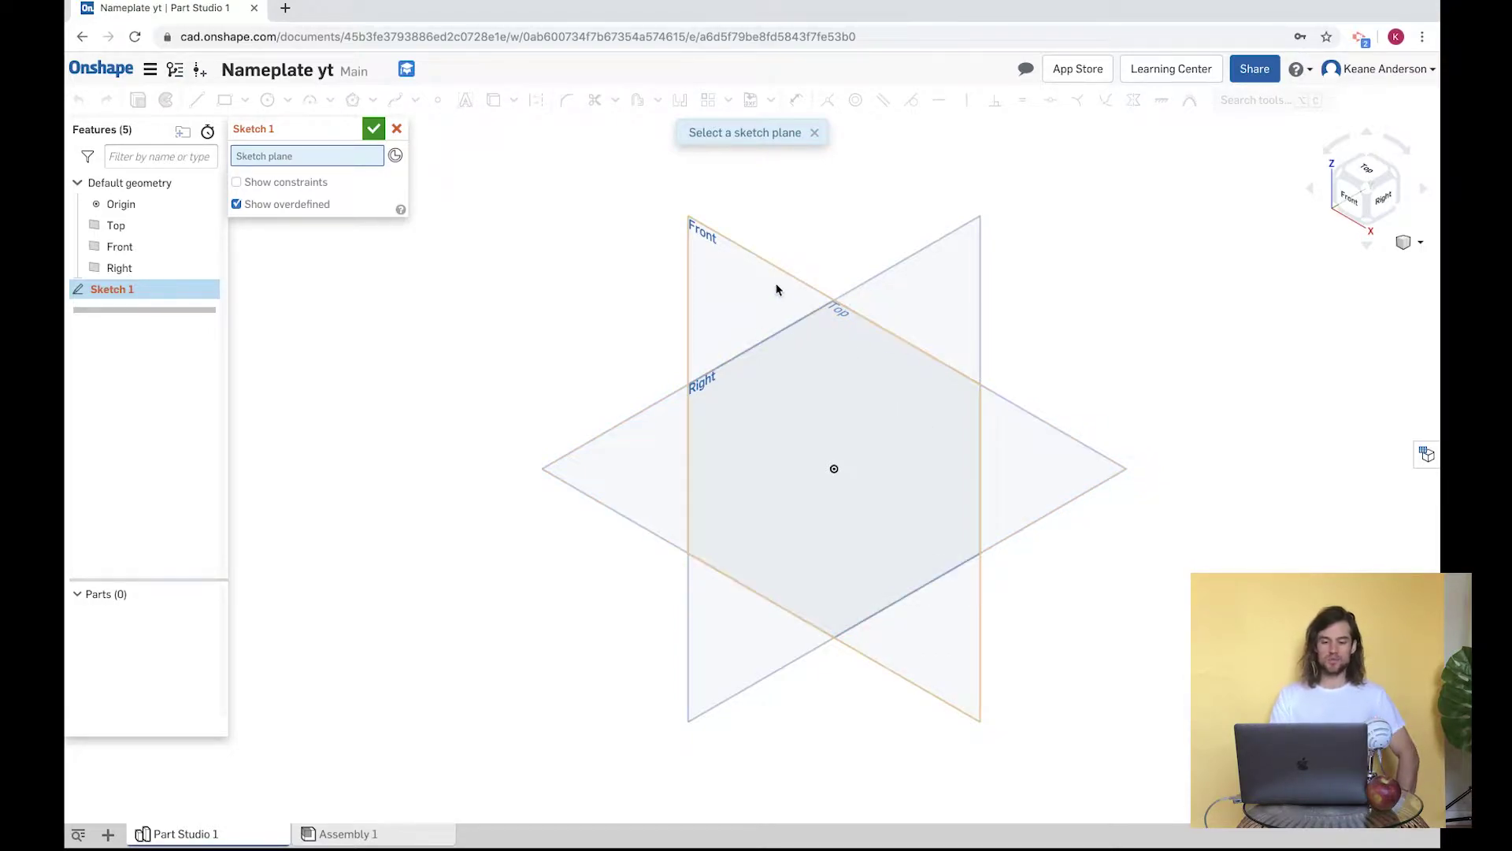
left_click(1086, 464)
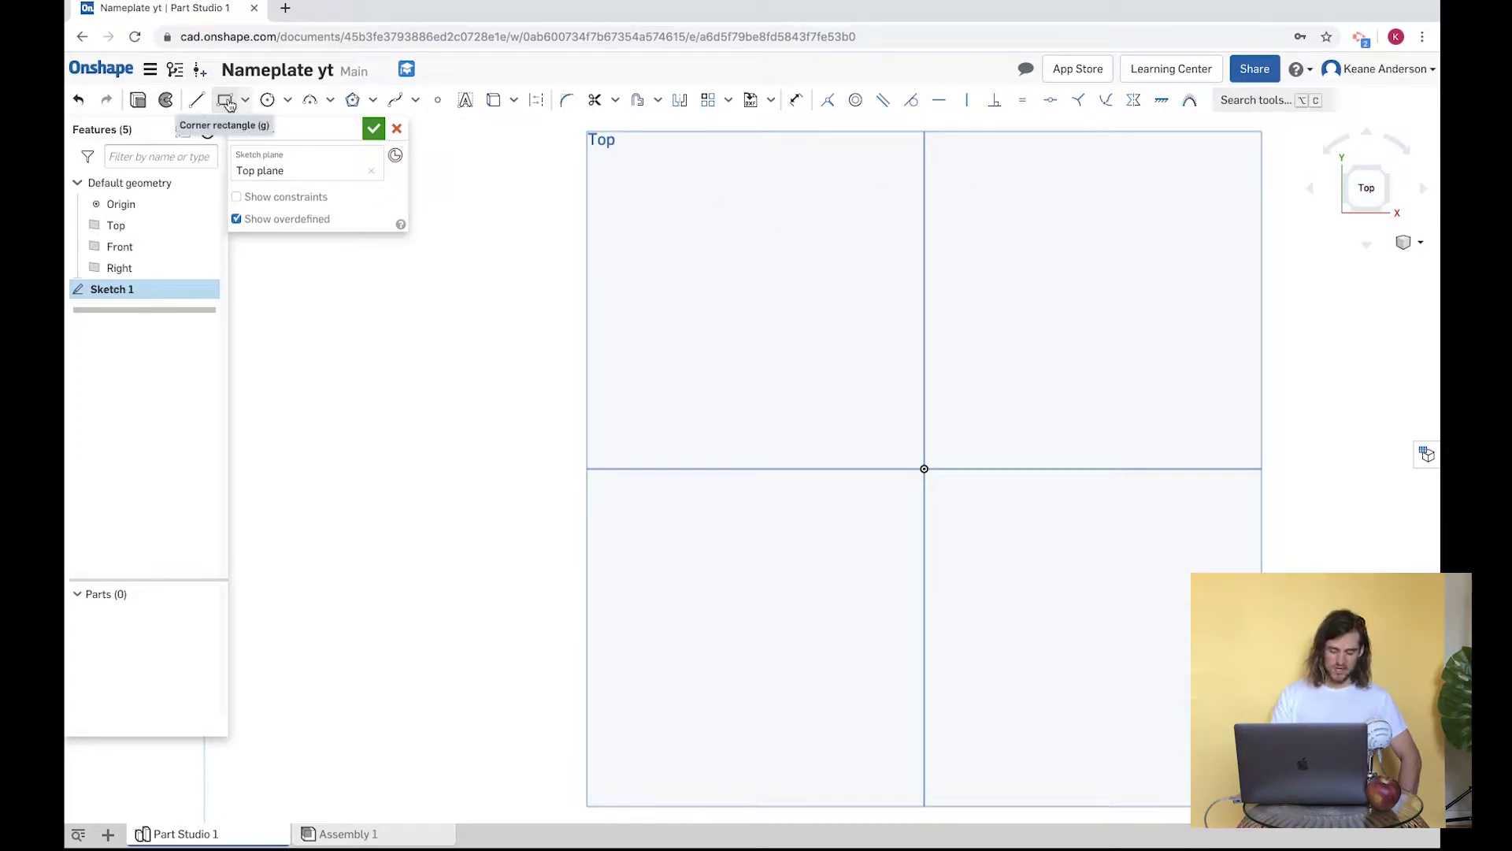
left_click(226, 101)
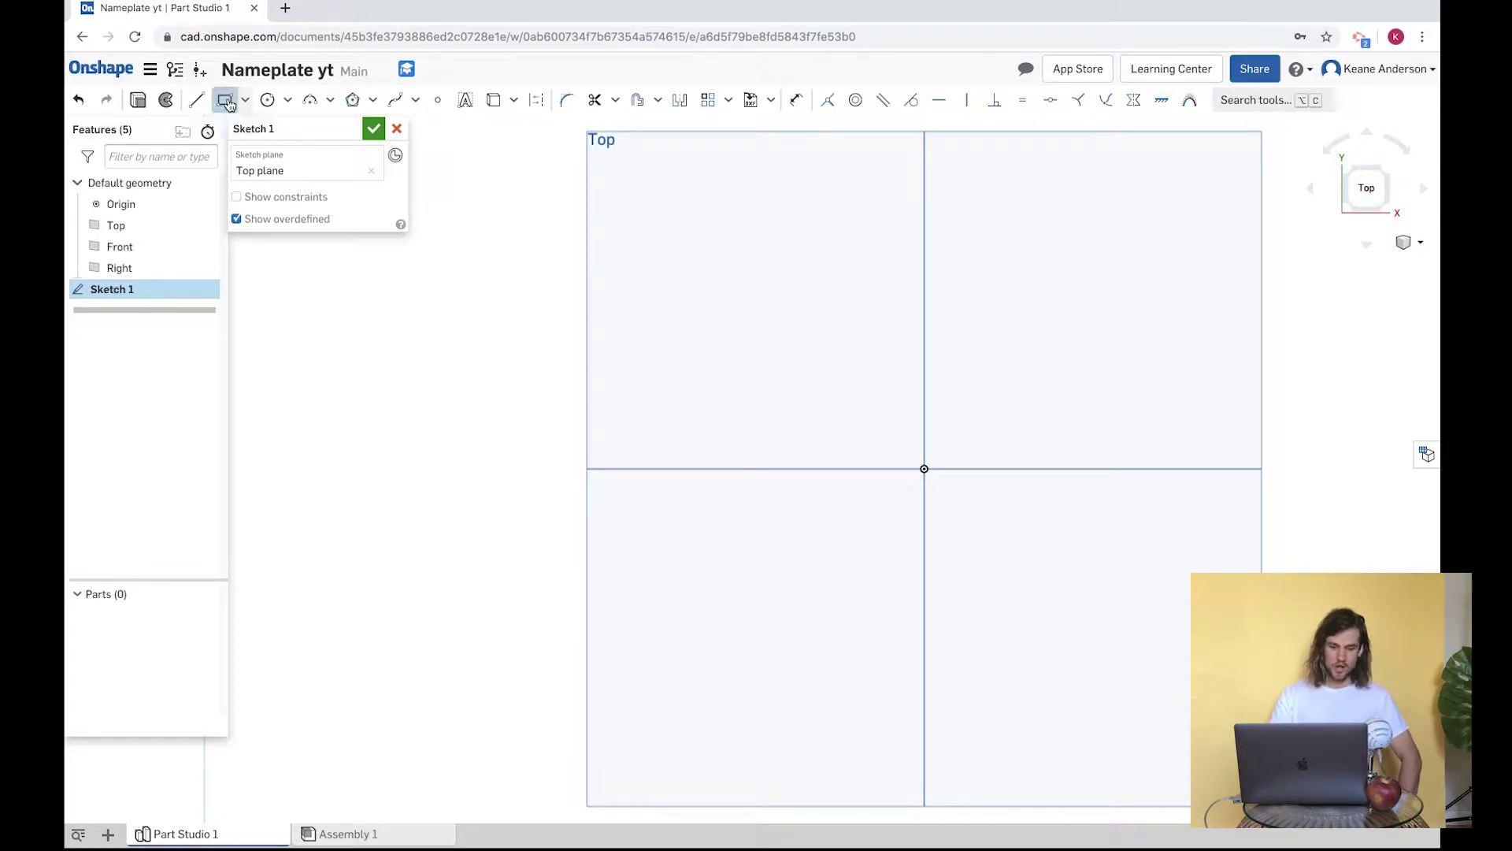
left_click(466, 265)
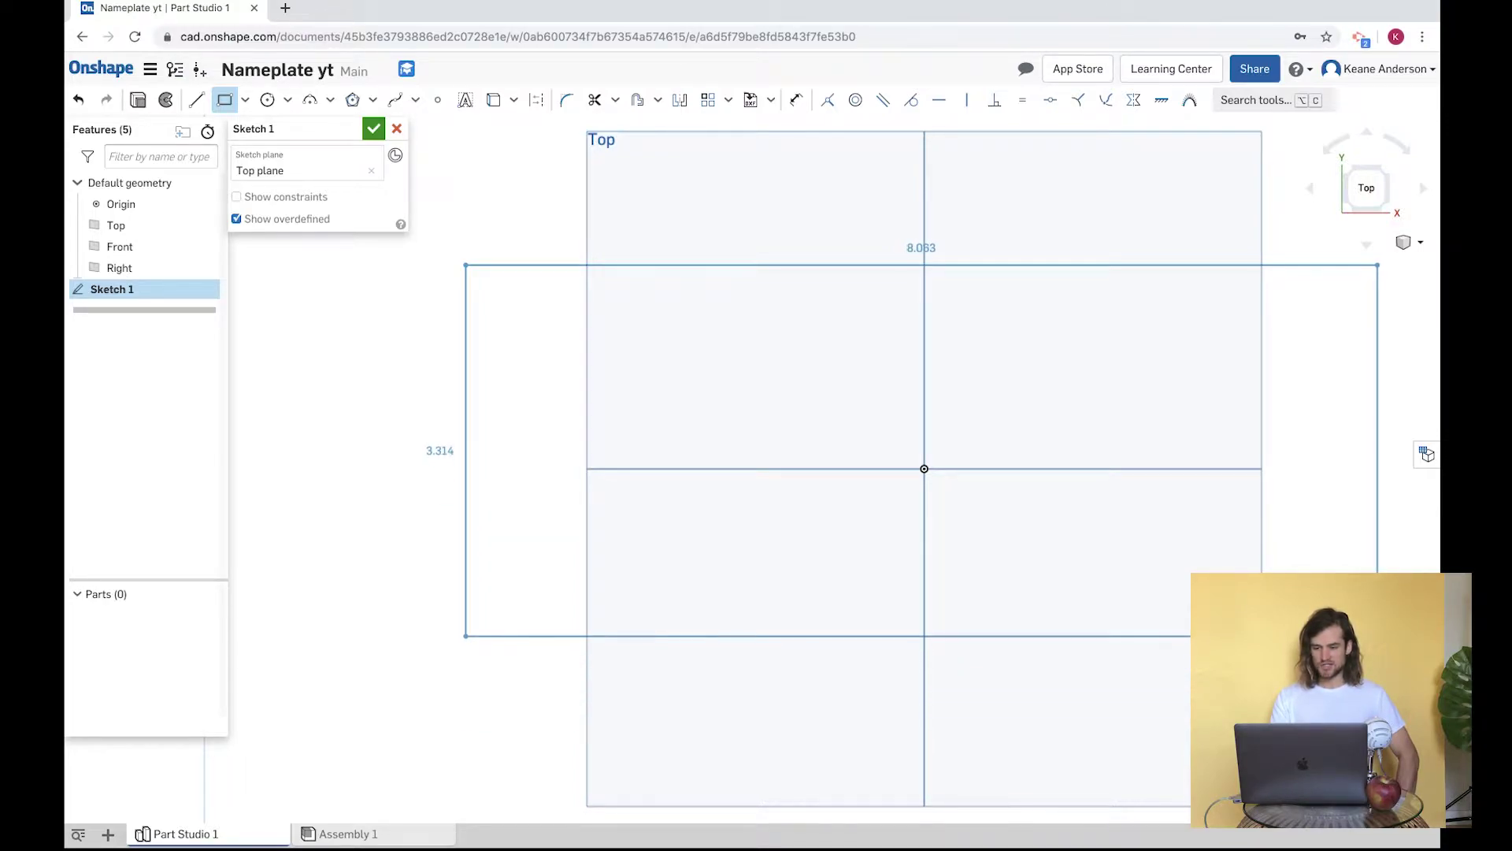
left_click(1376, 497)
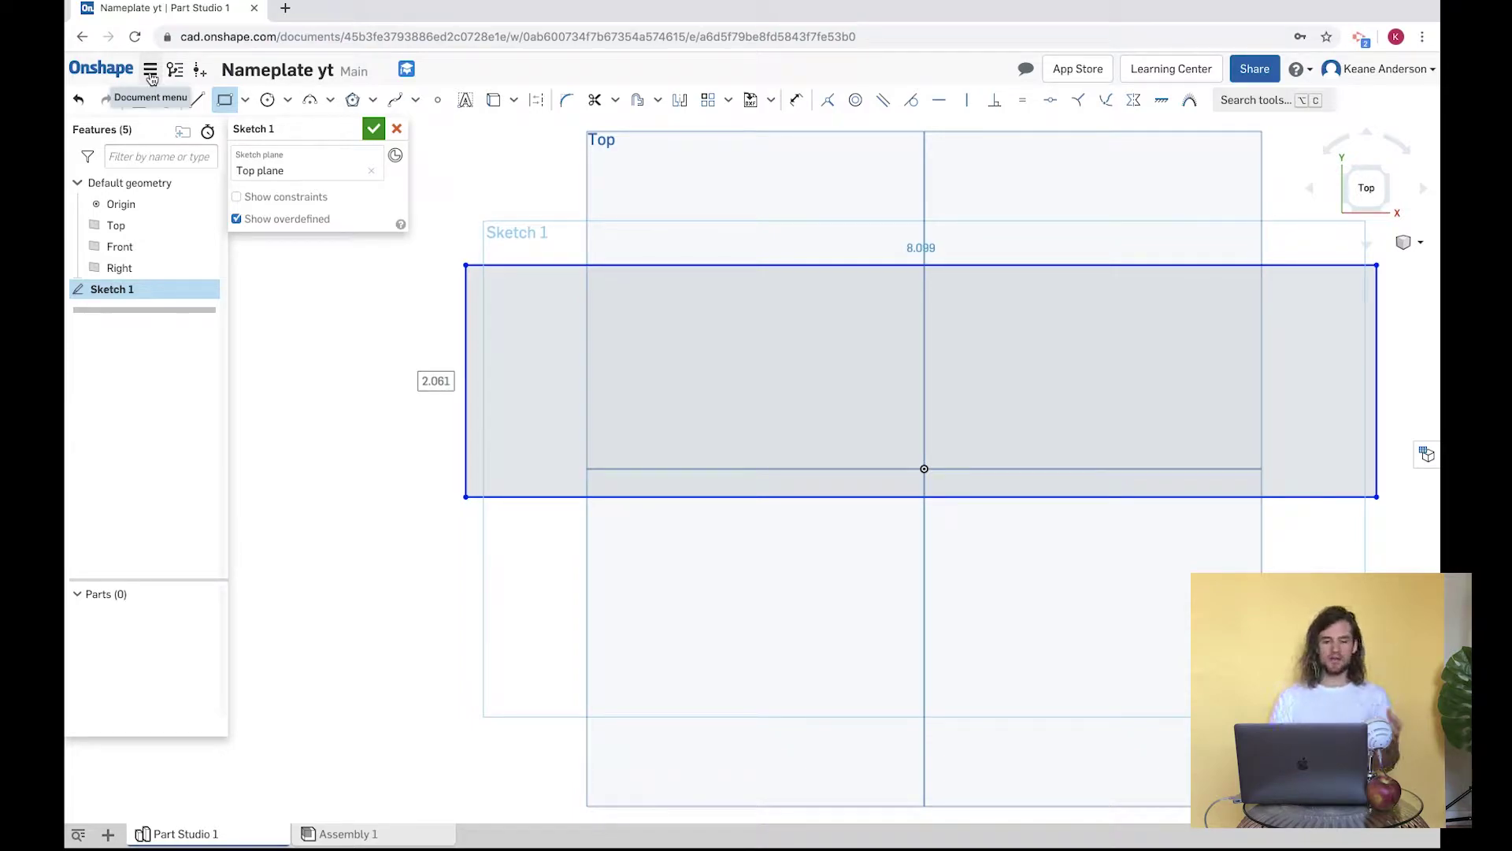
- Set the workspace's default length unit to Millimeter
left_click(151, 73)
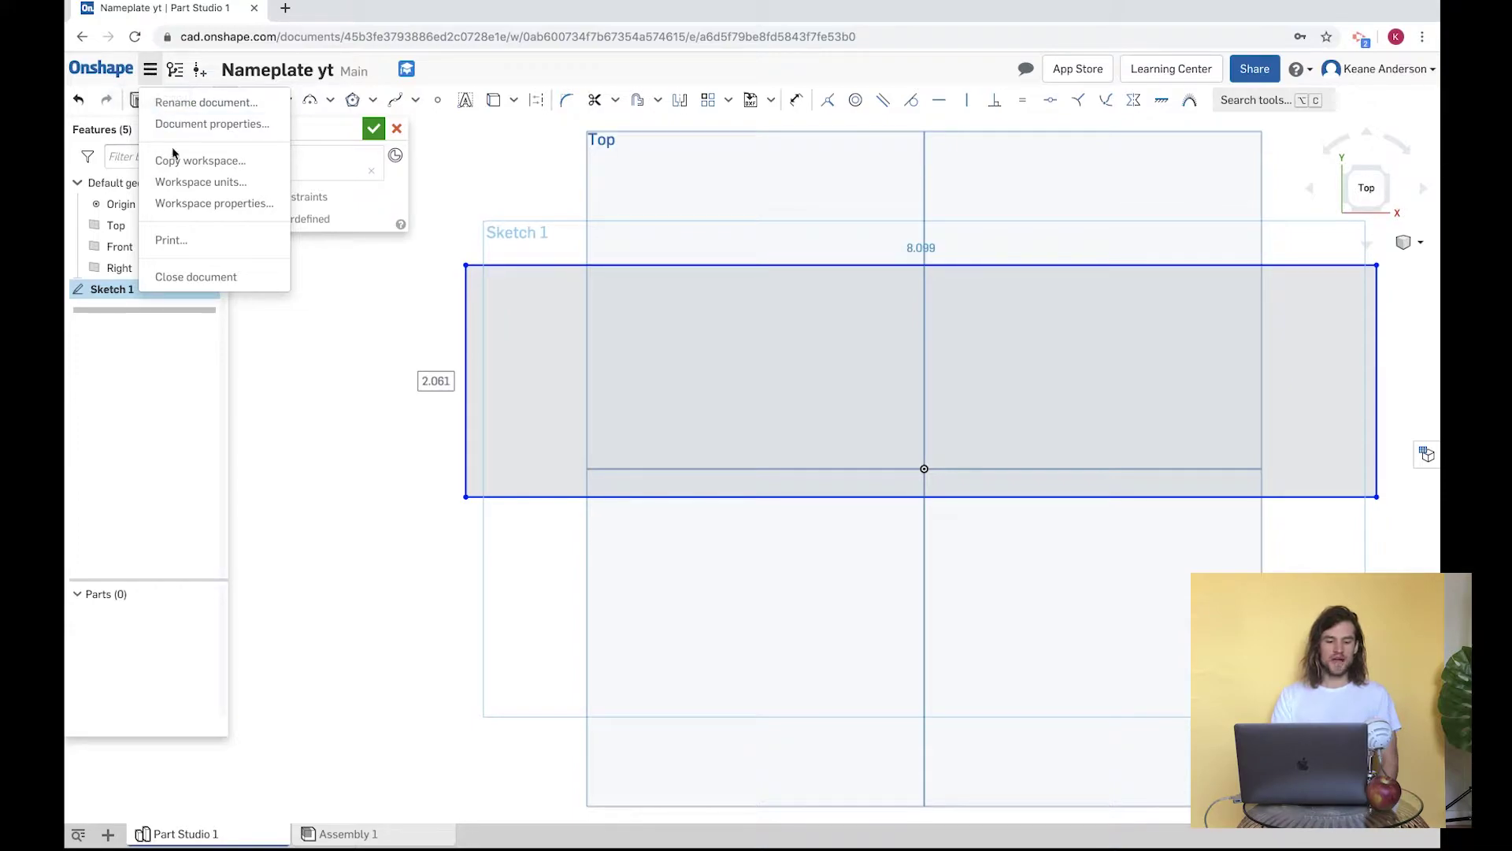
left_click(192, 184)
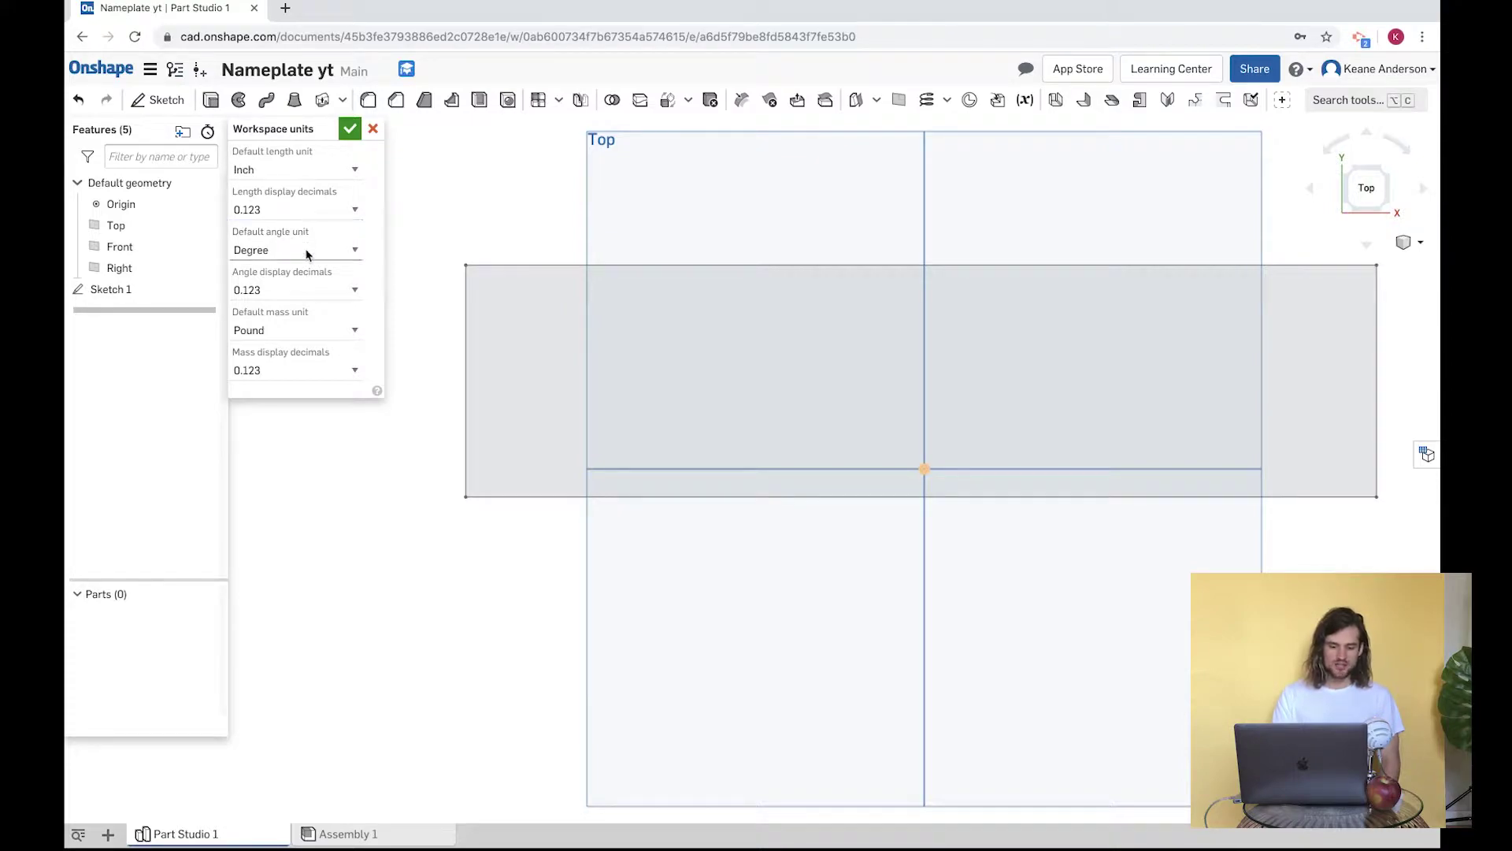
left_click(320, 172)
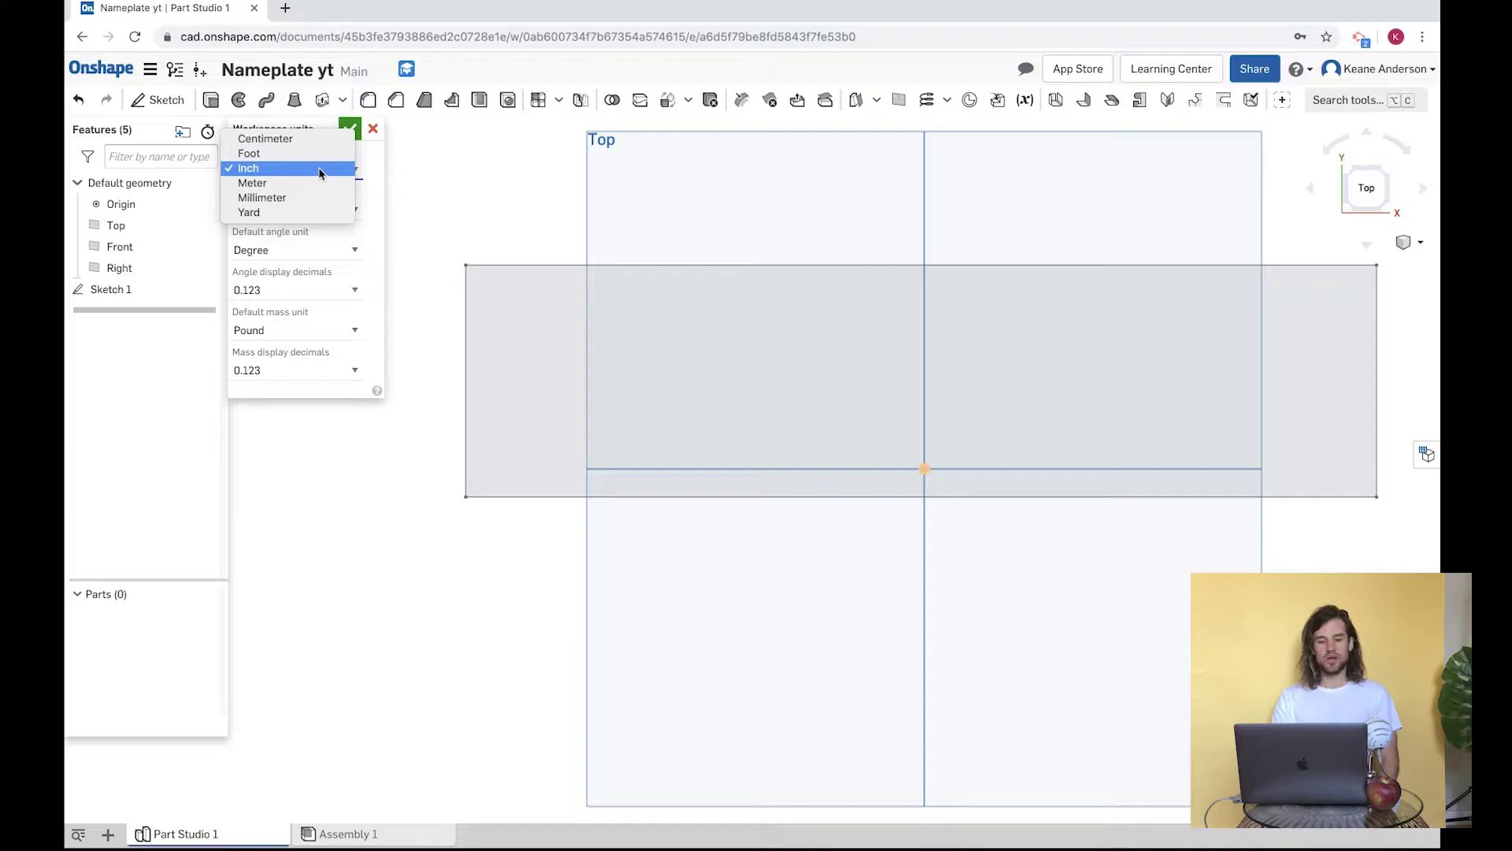
left_click(318, 197)
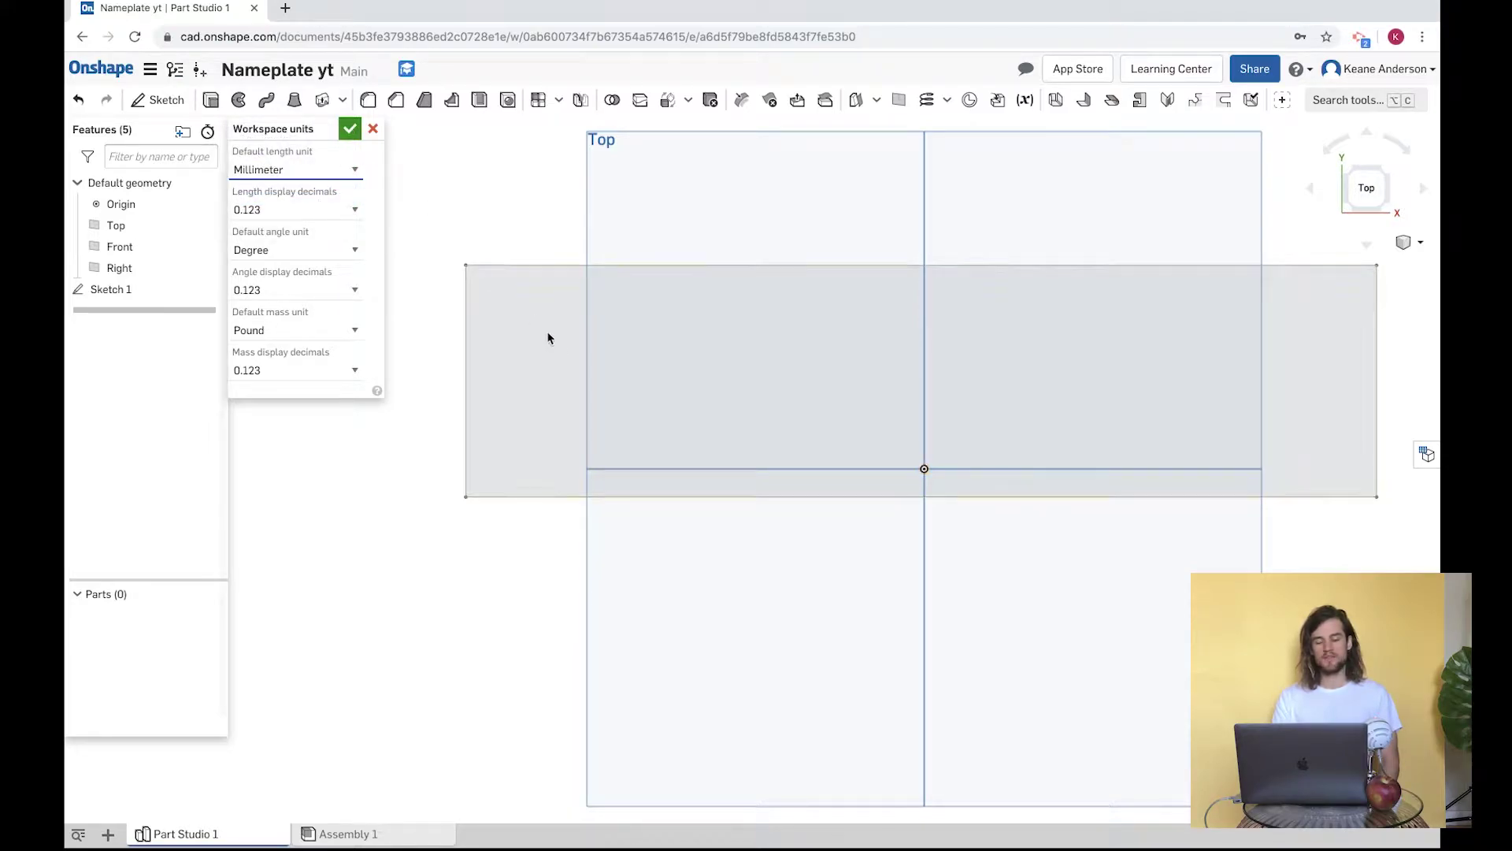
left_click(731, 577)
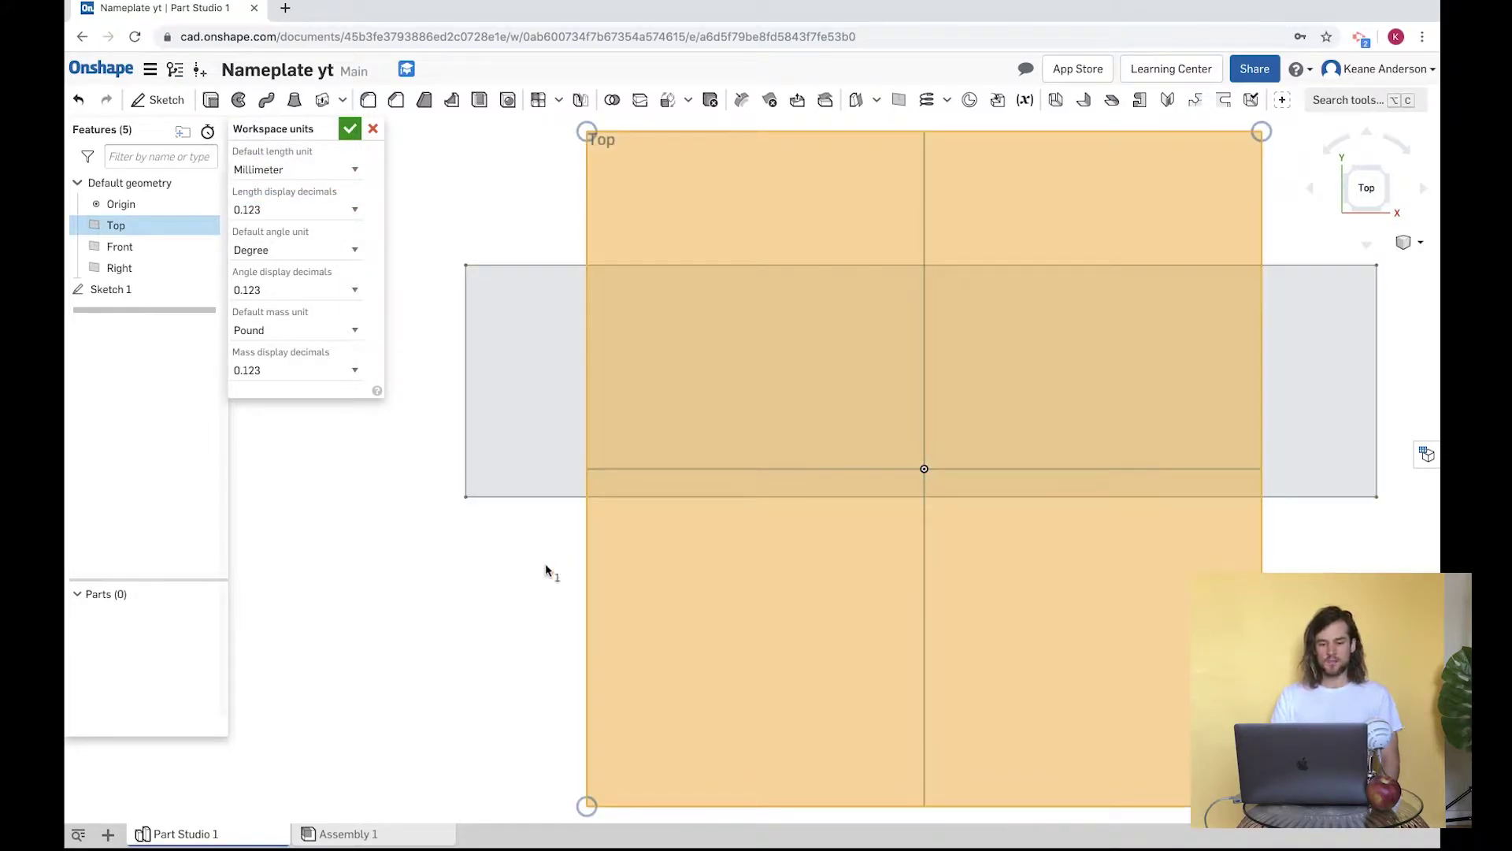
left_click(475, 581)
left_click(350, 128)
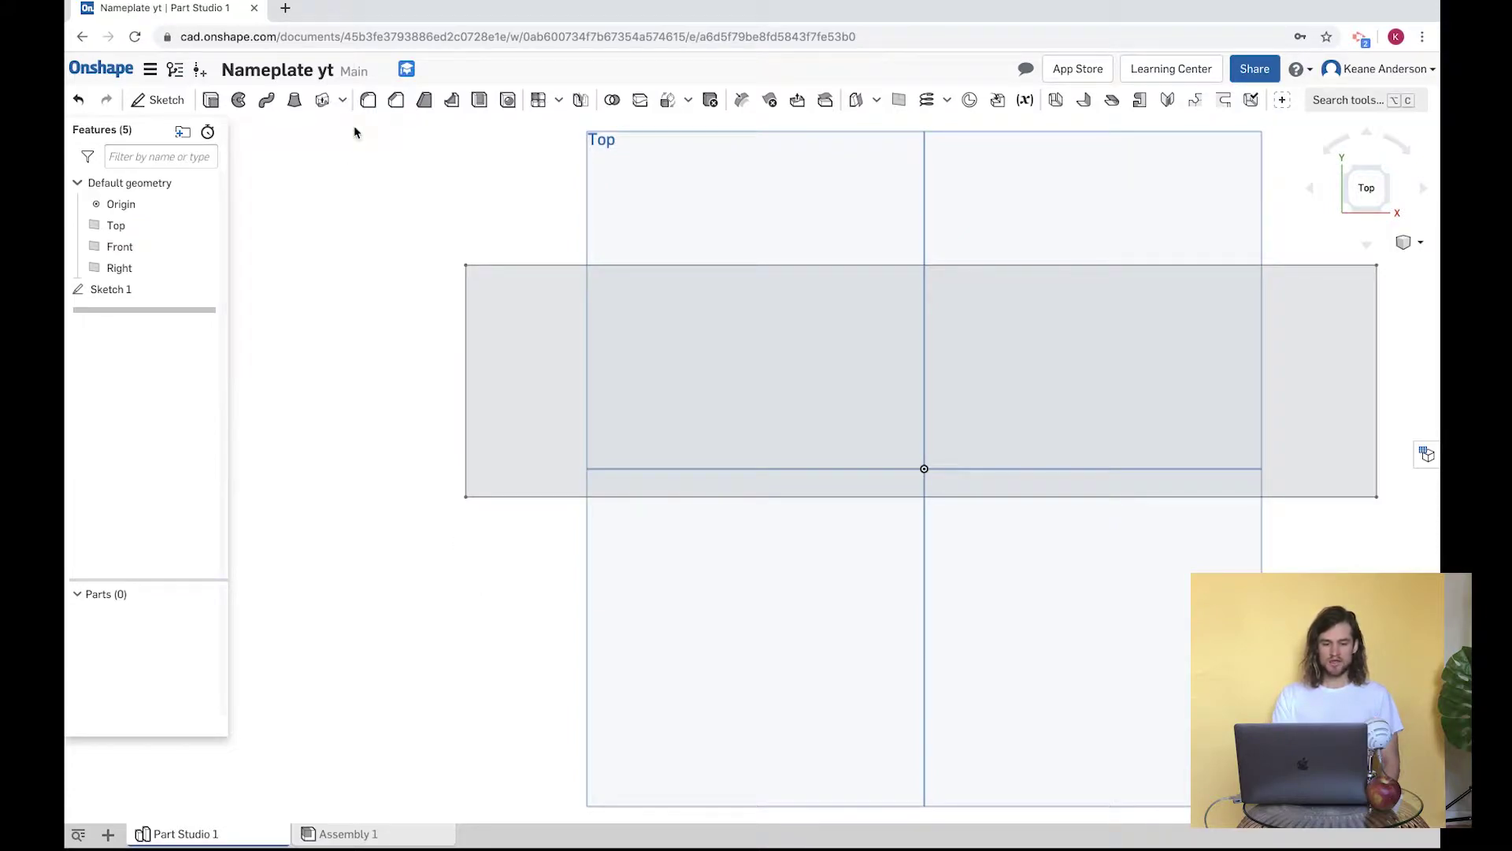
- Rename Sketch 1 as Base
right_click(132, 293)
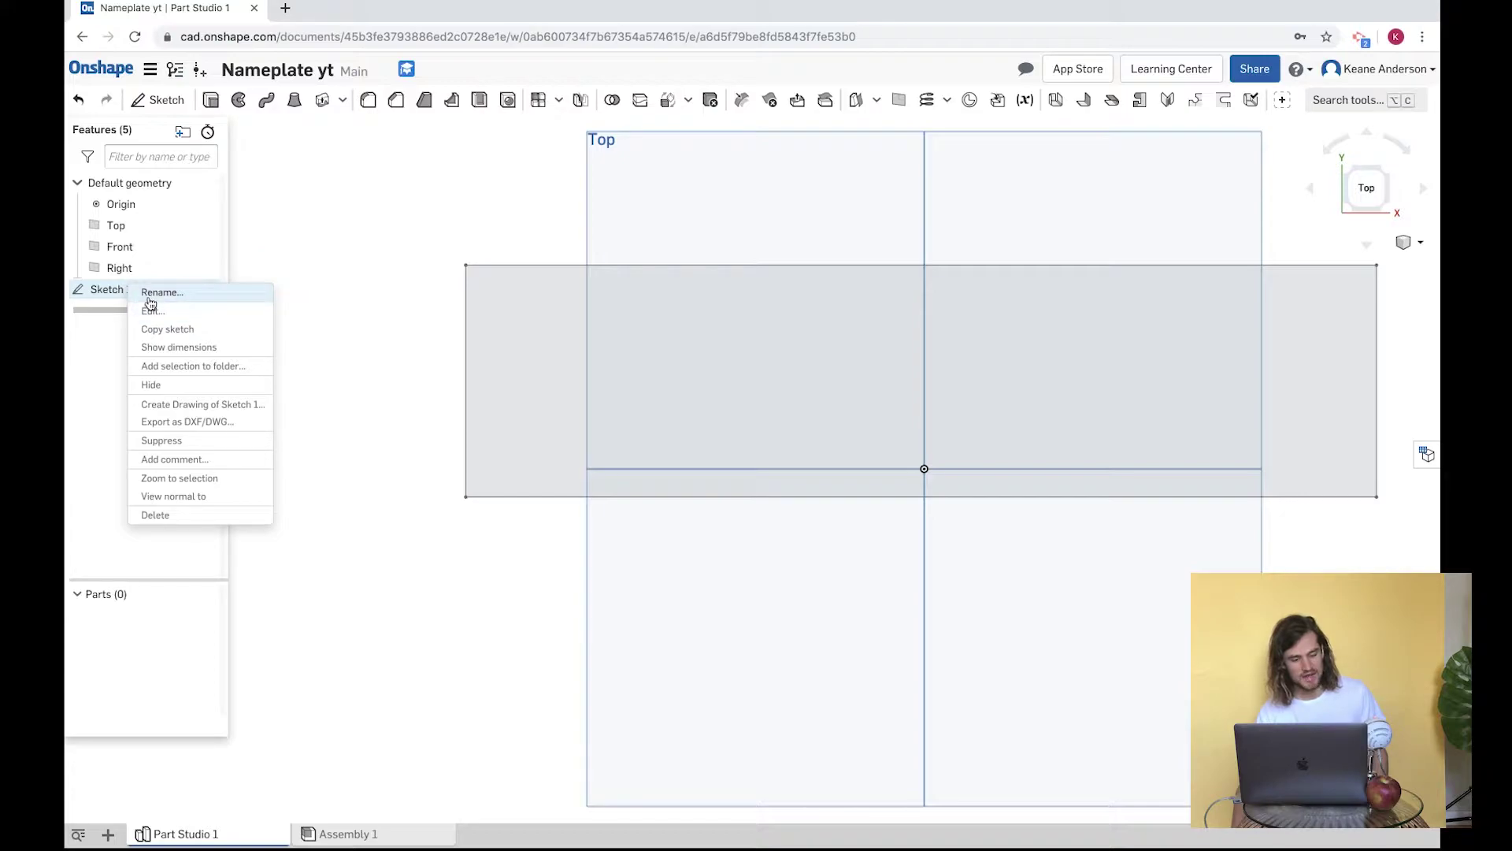
left_click(149, 298)
type("Base")
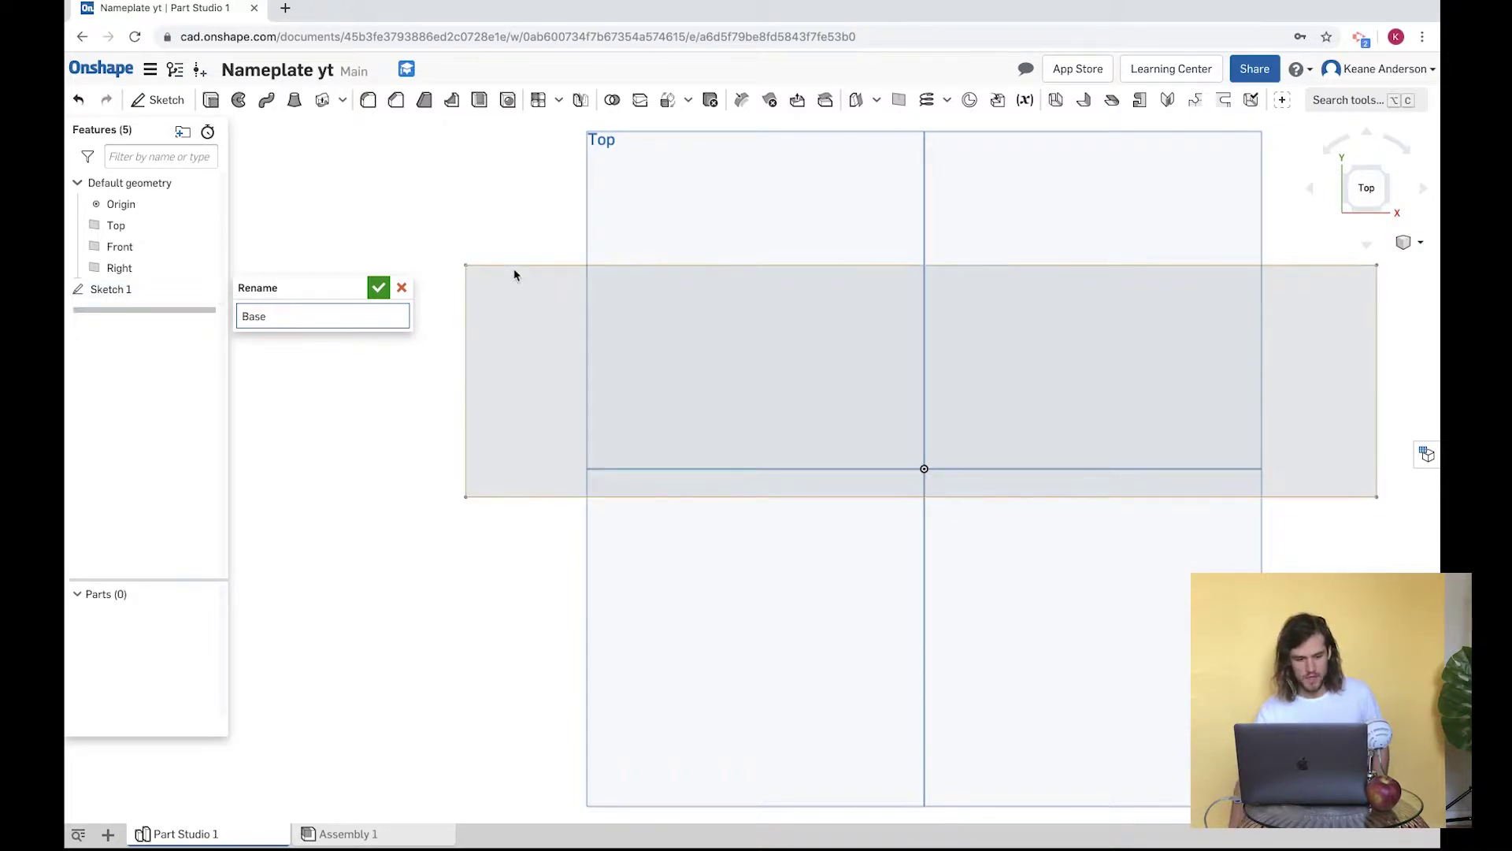
left_click(379, 289)
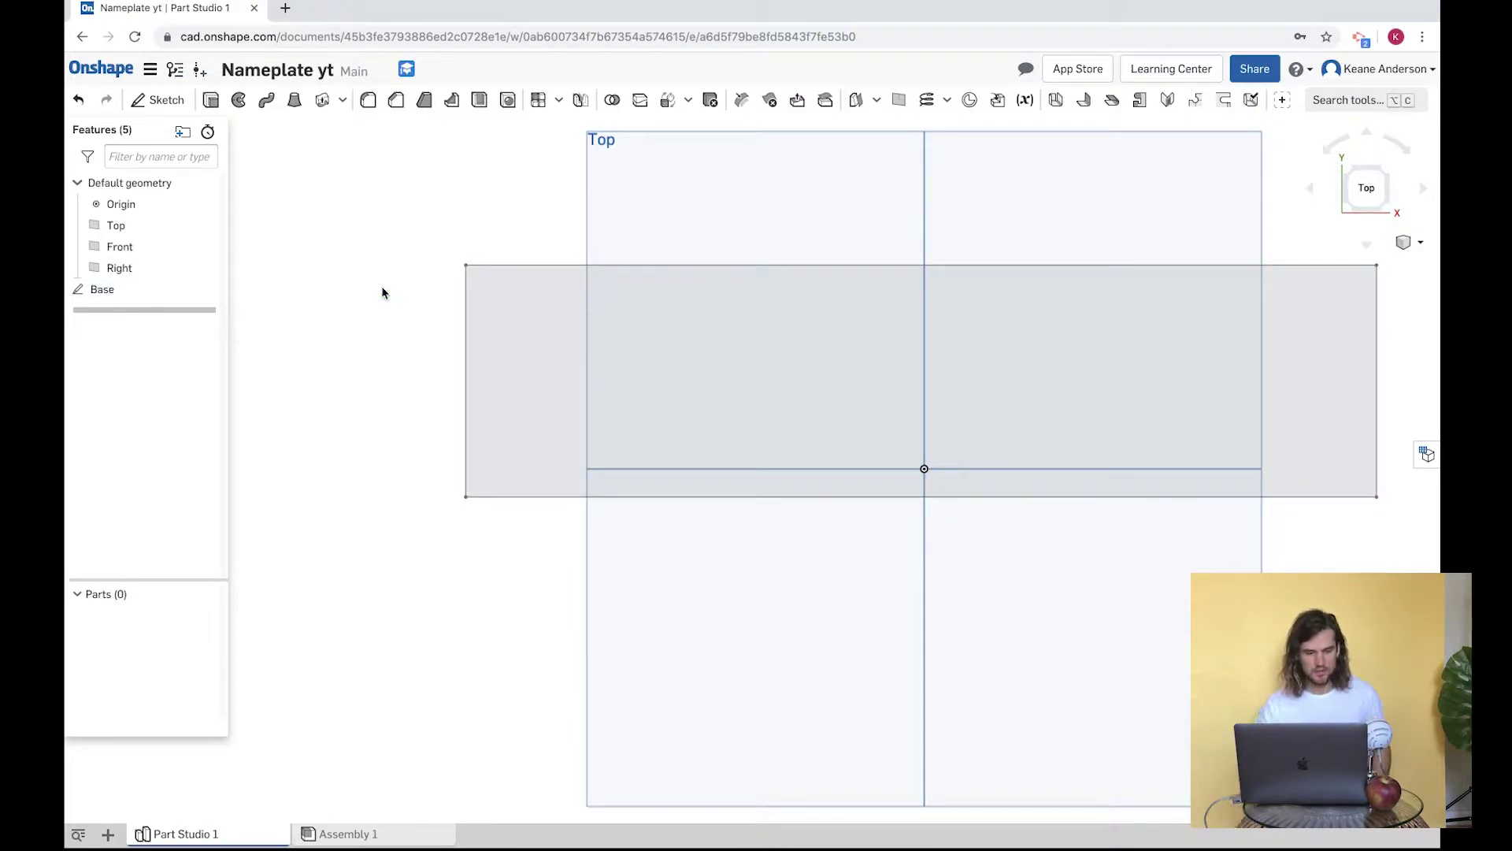
- Reopen the Base sketch for editing and dimension the rectangle's long upper edge to 200 mm
left_click(155, 291)
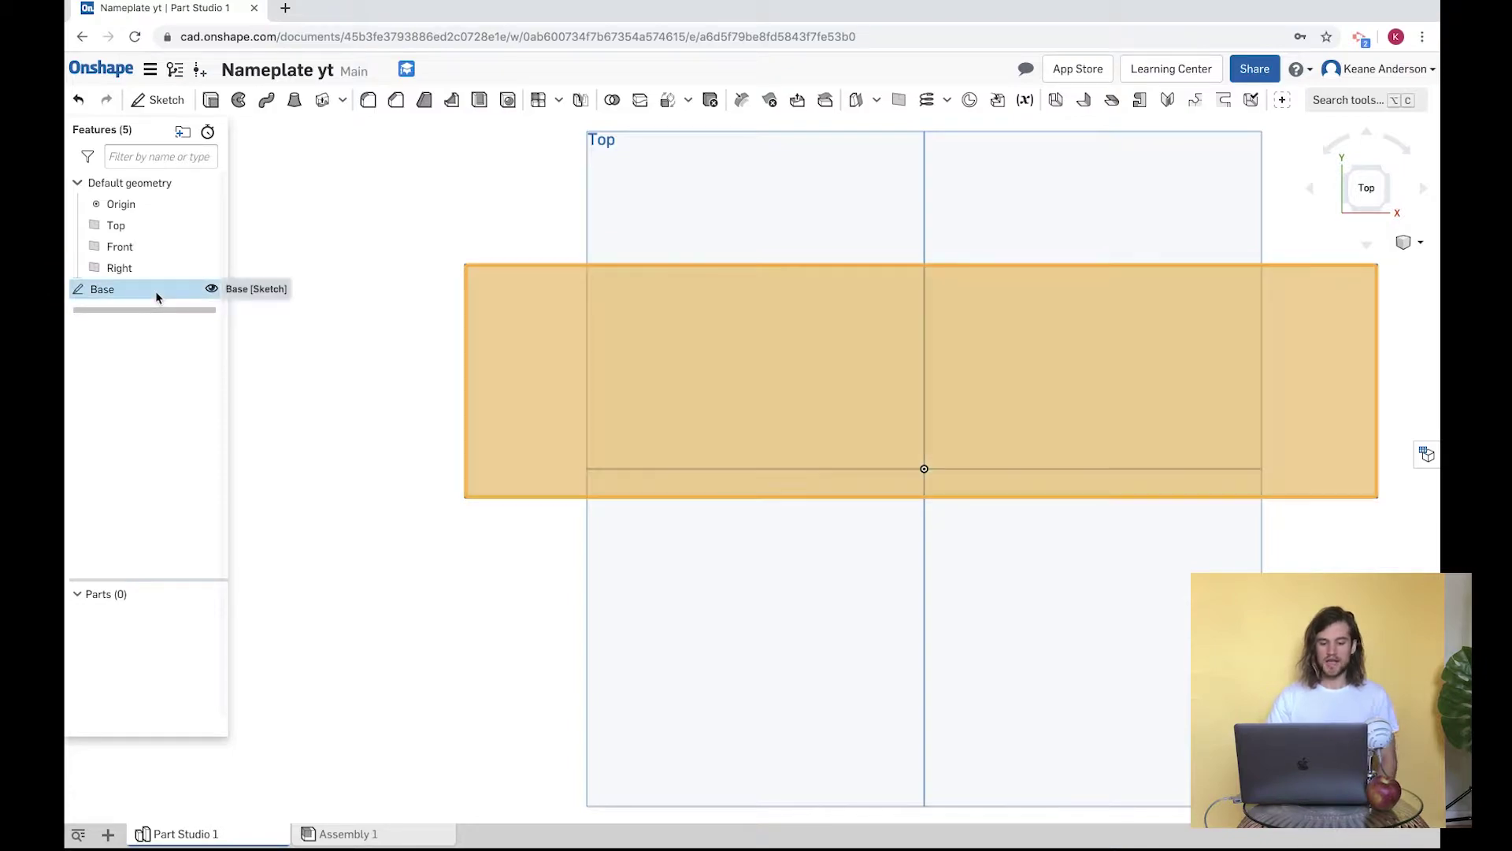
right_click(155, 291)
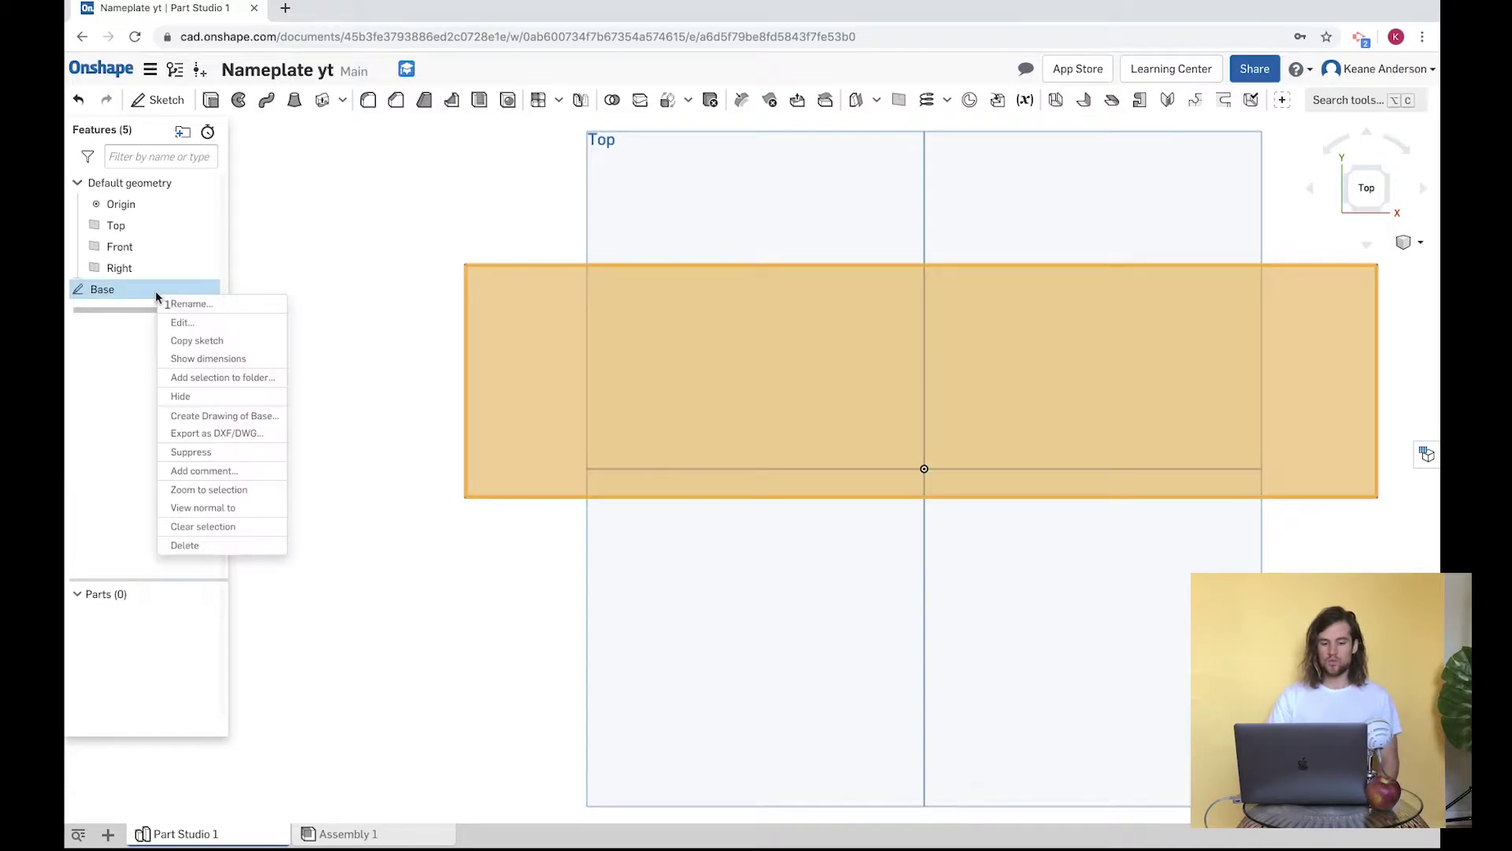
left_click(184, 323)
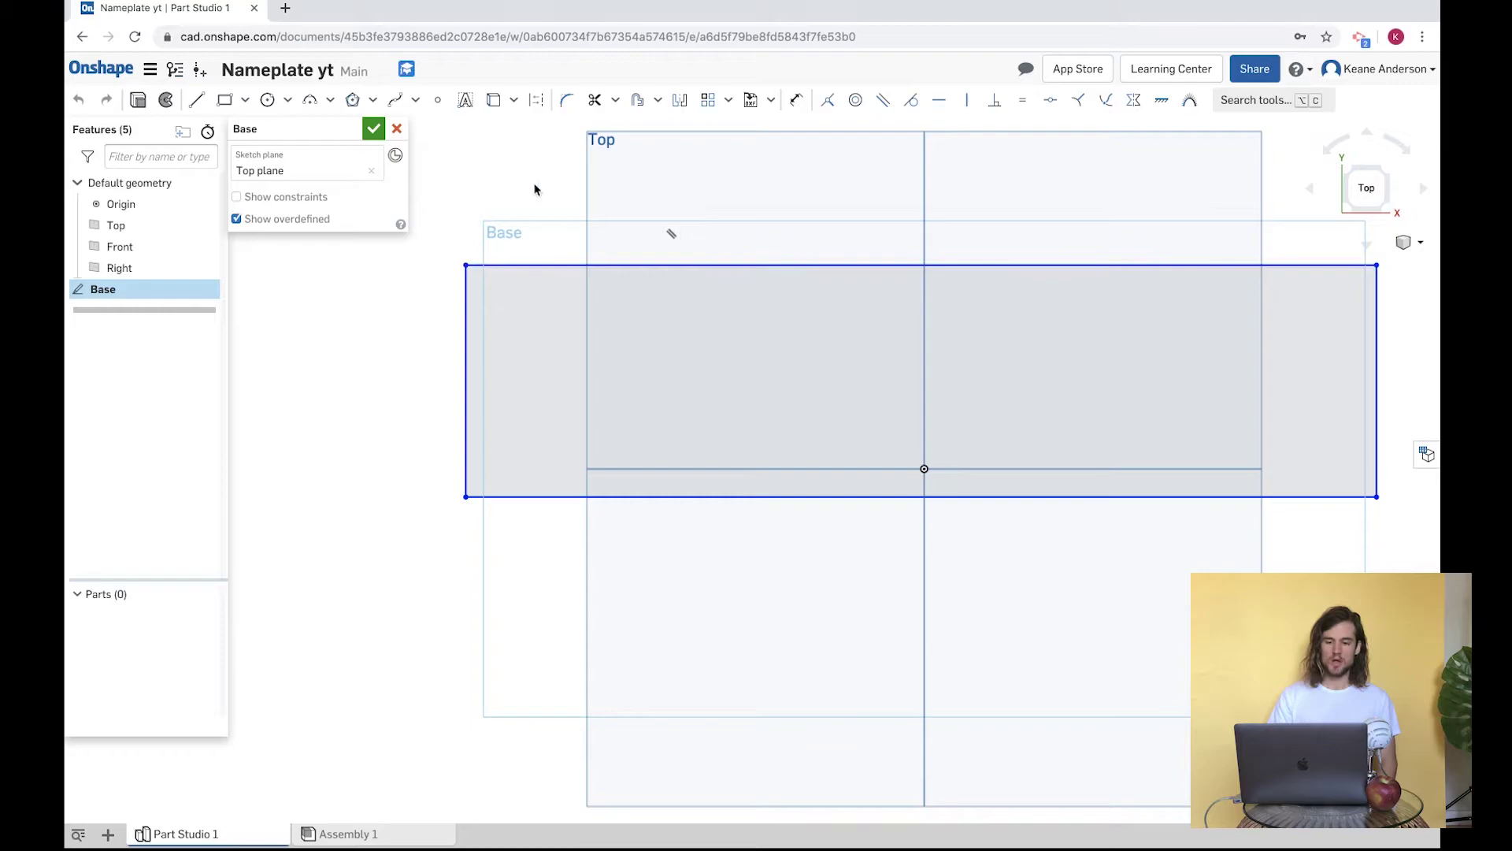
left_click(797, 100)
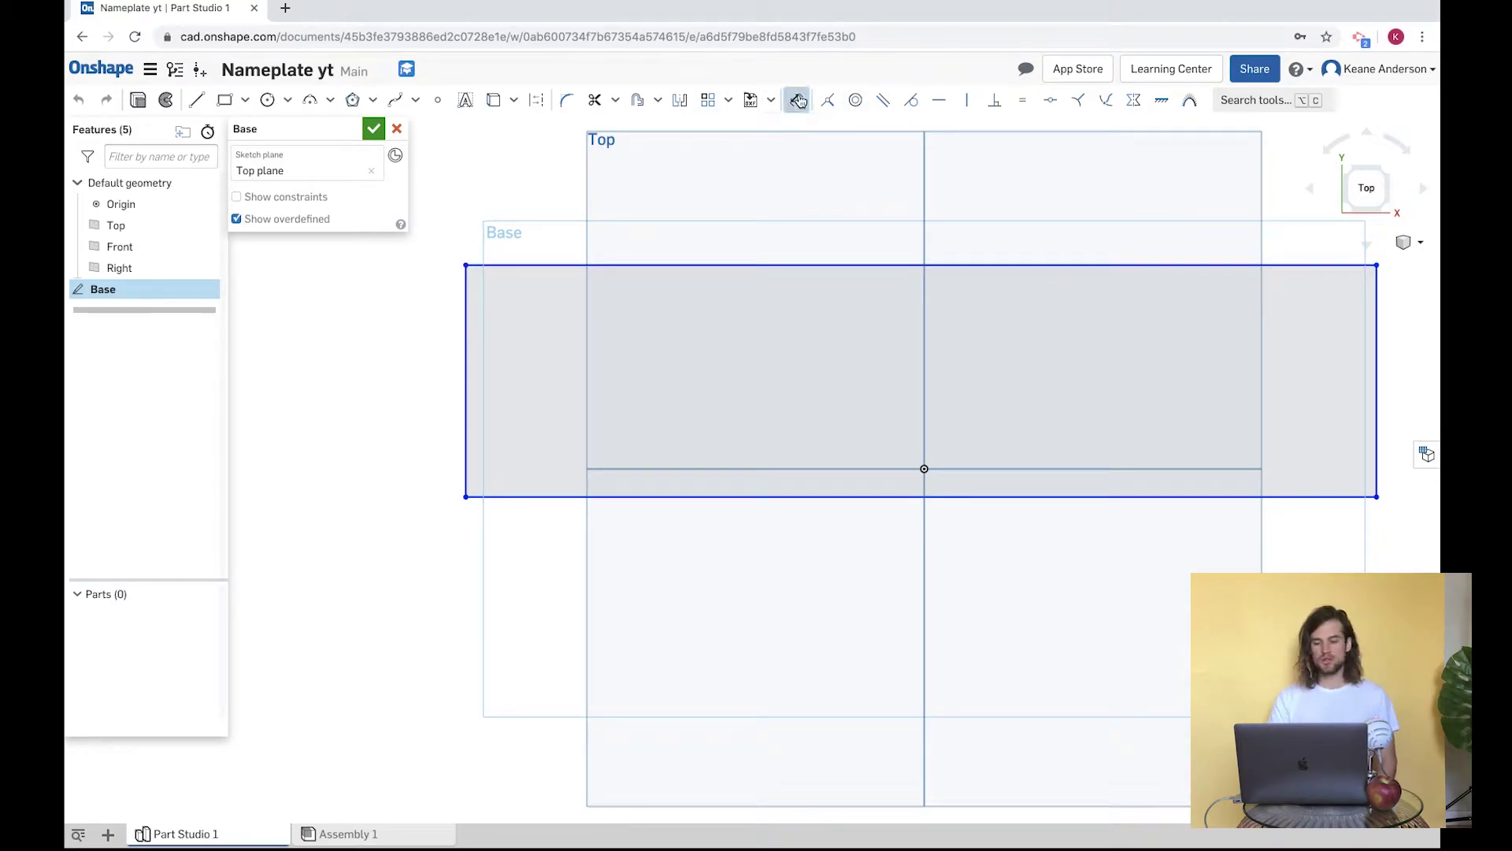
left_click(857, 265)
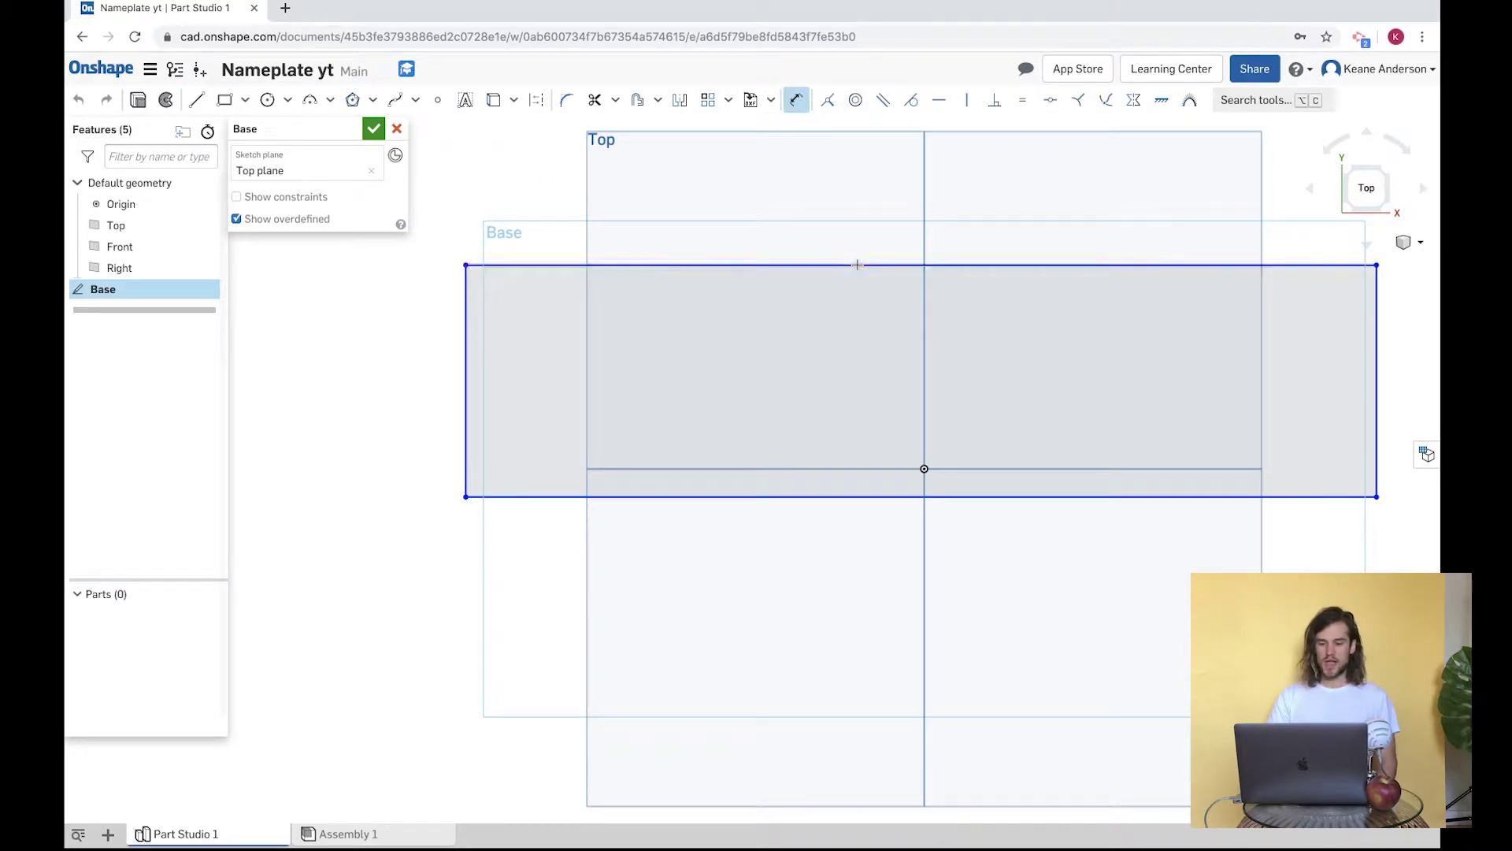
left_click(853, 202)
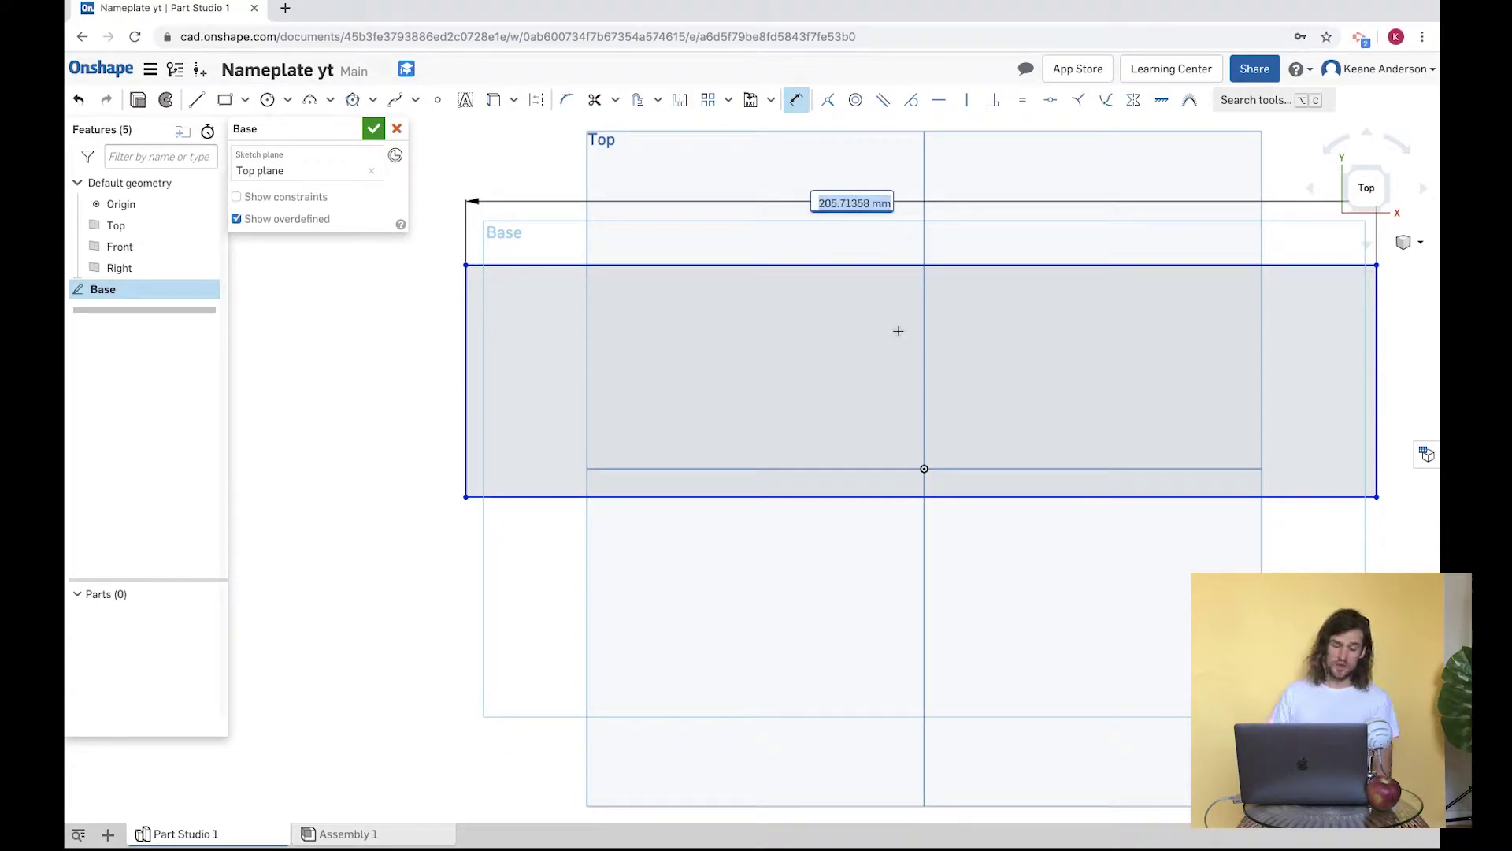
type("200")
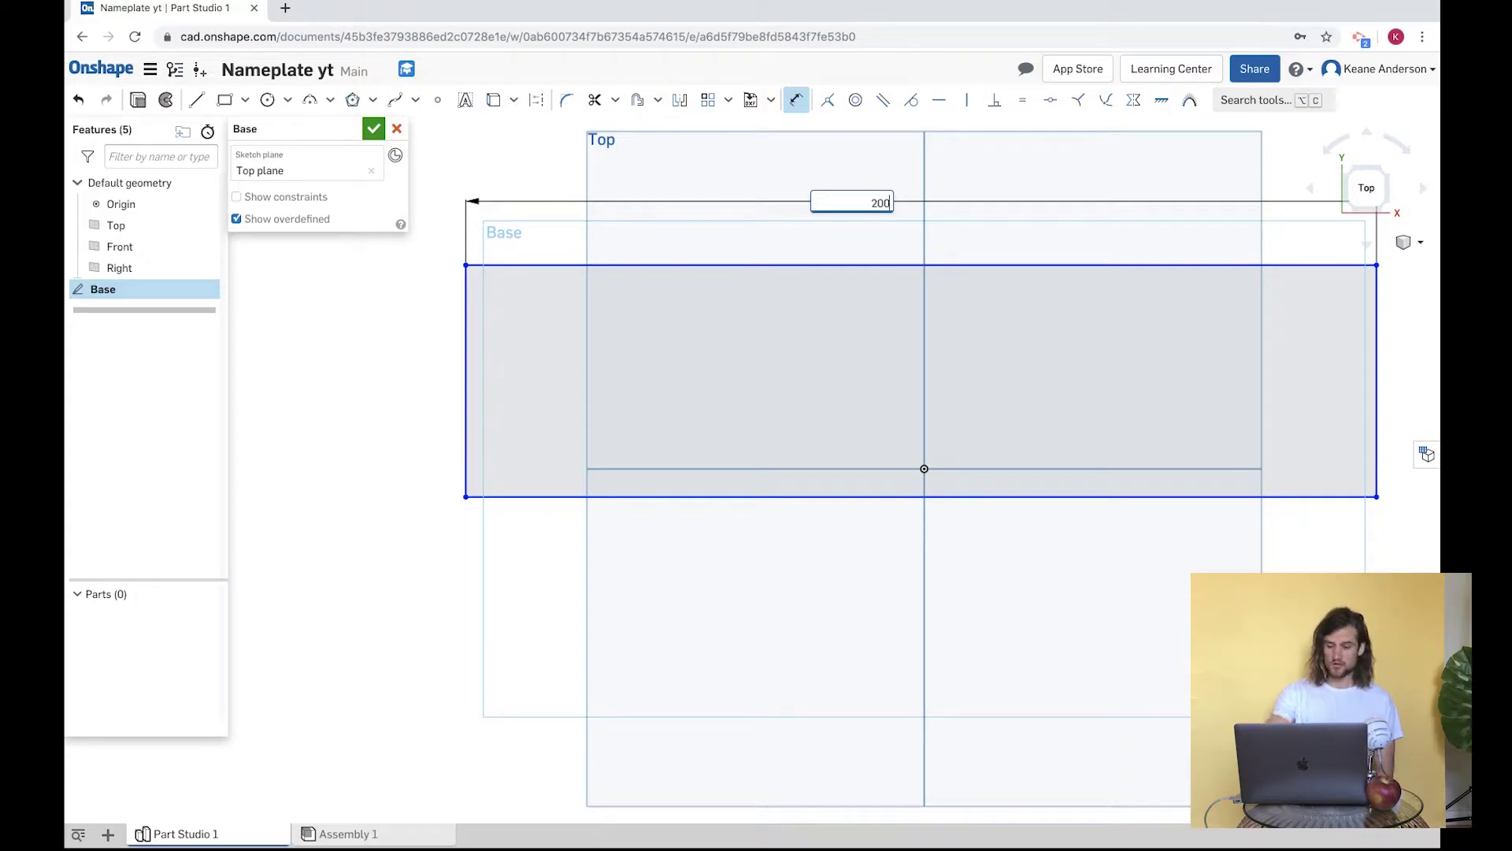
key("Return")
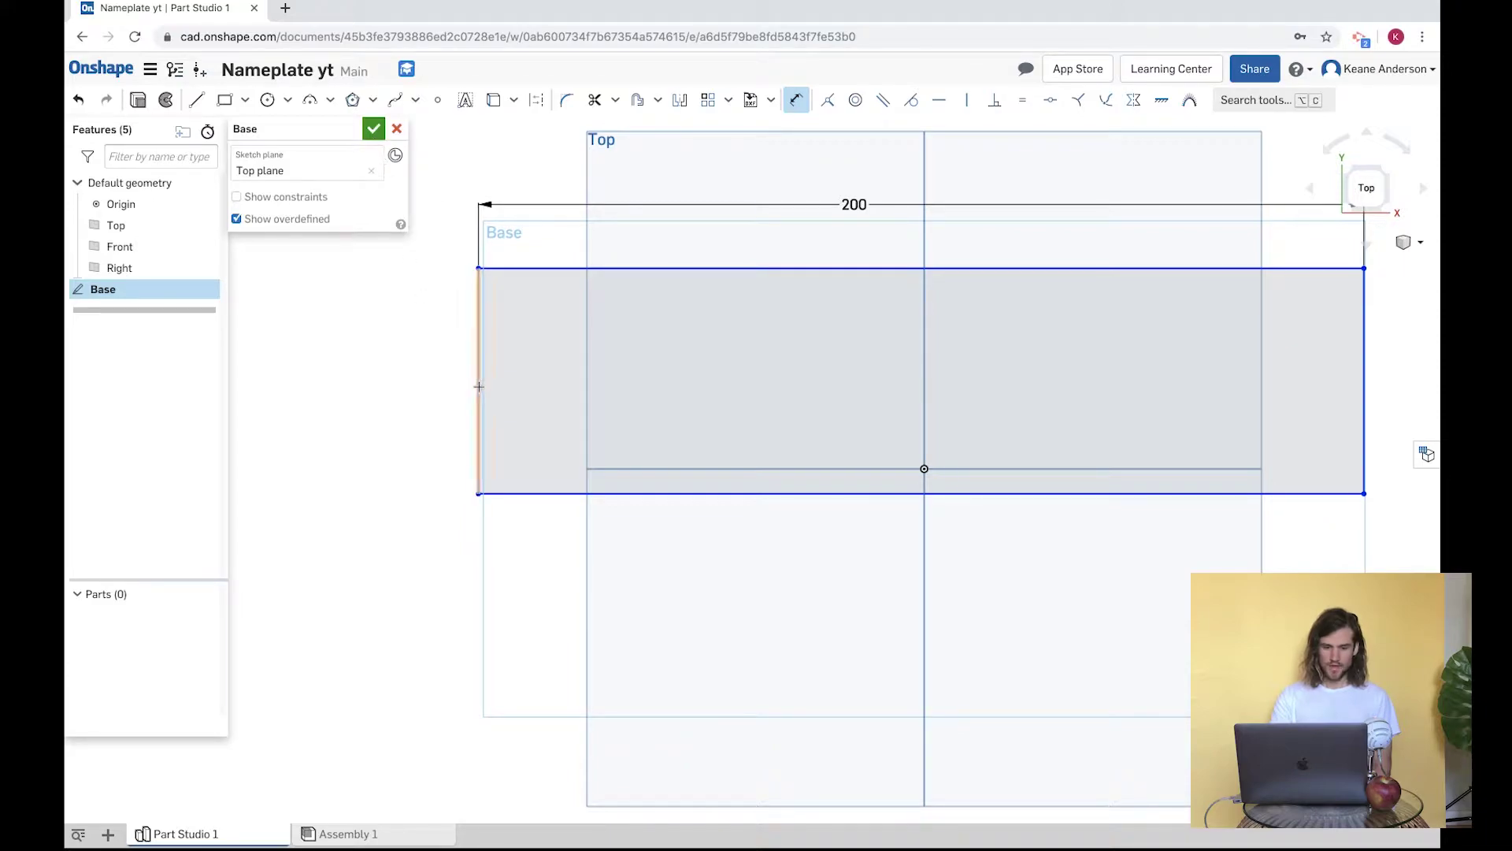
- Dimension the rectangle's short side to 50 mm and finish the Base sketch
left_click(478, 385)
left_click(408, 385)
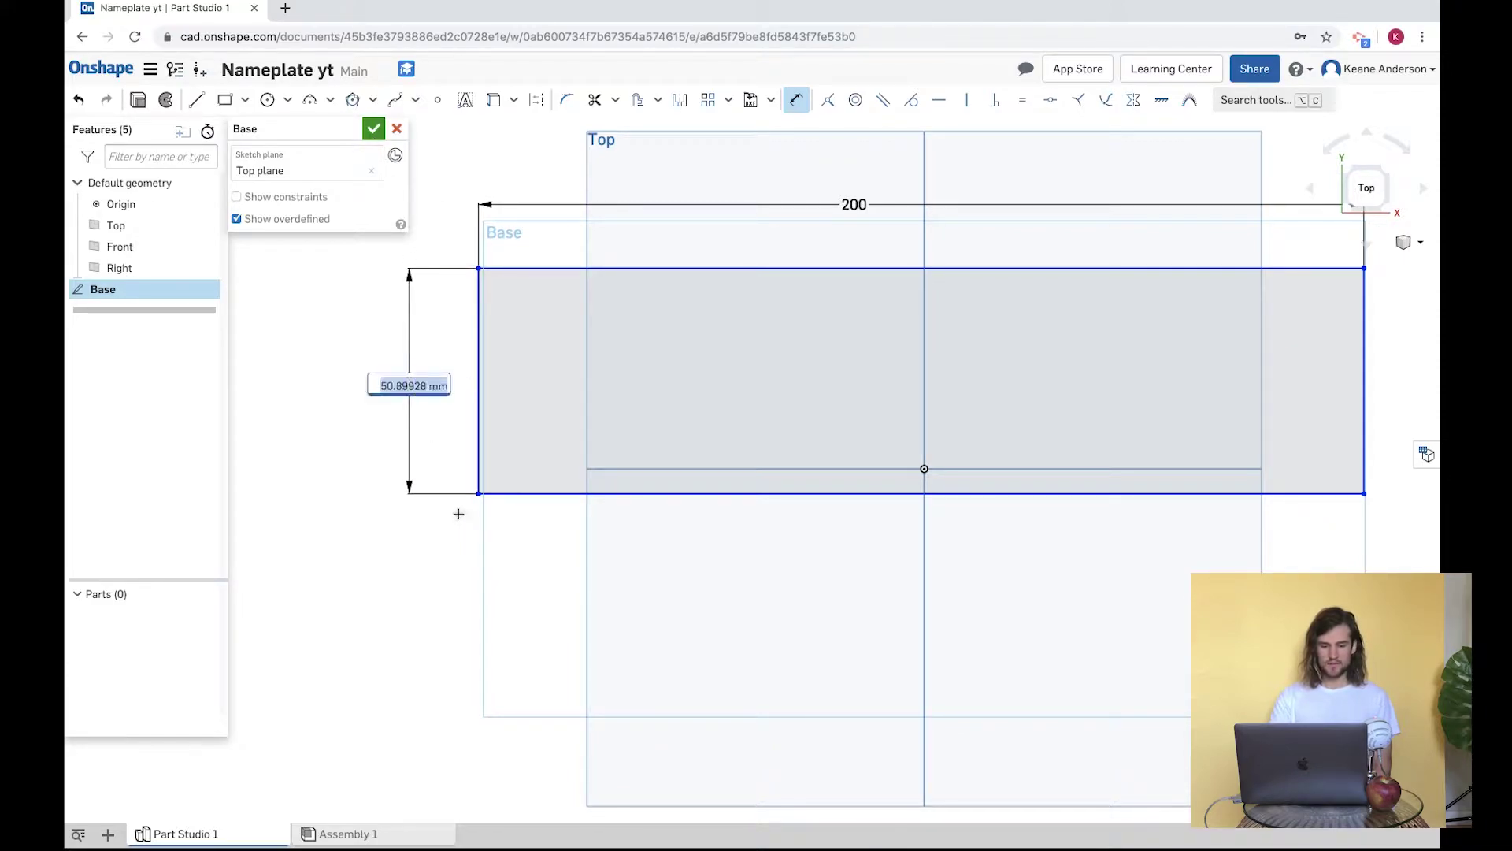
type("5")
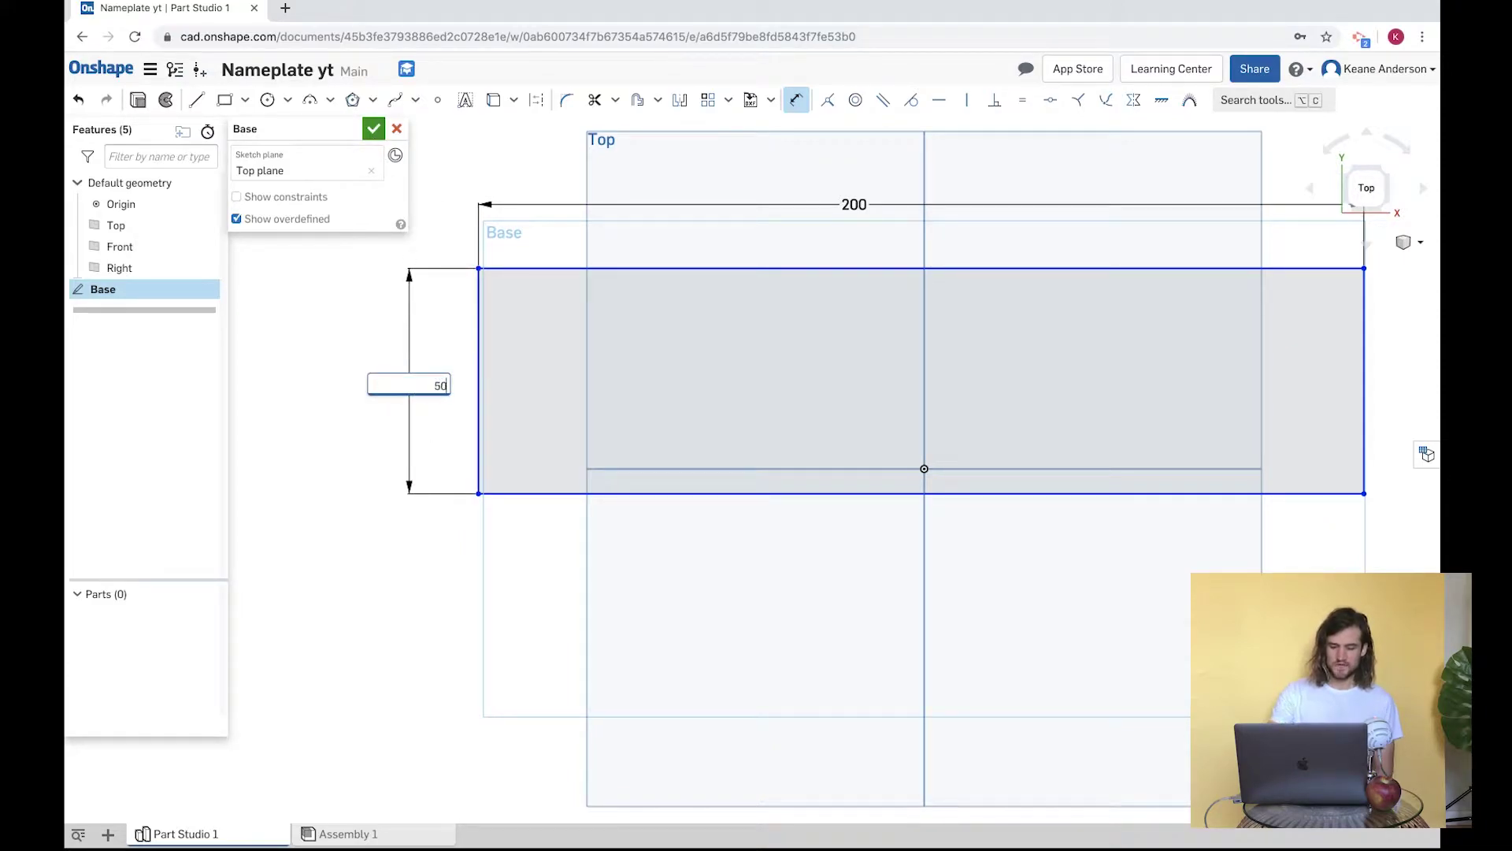
type("0")
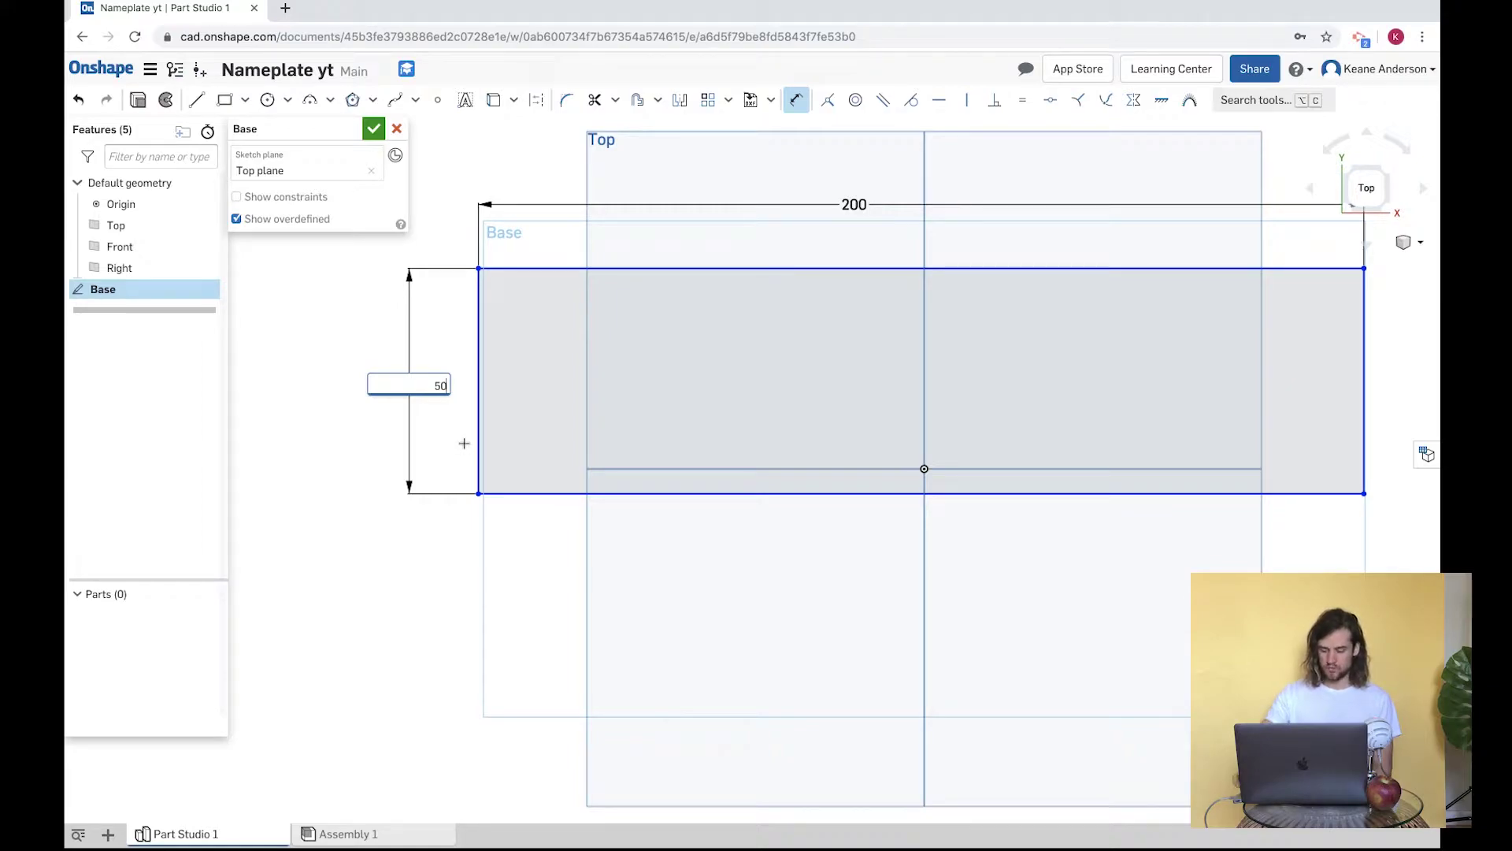
key("Return")
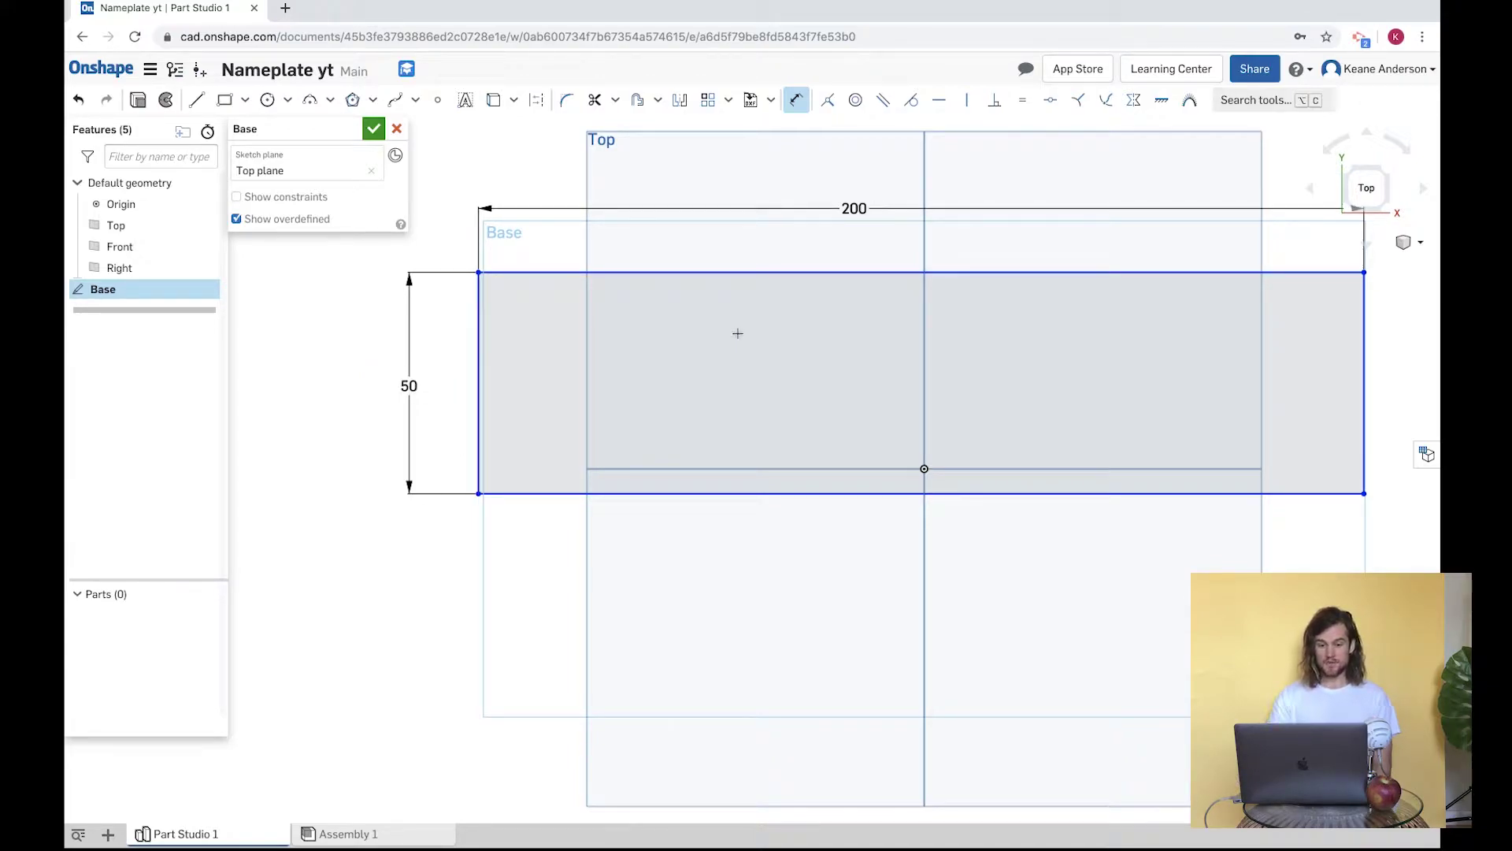
left_click(374, 131)
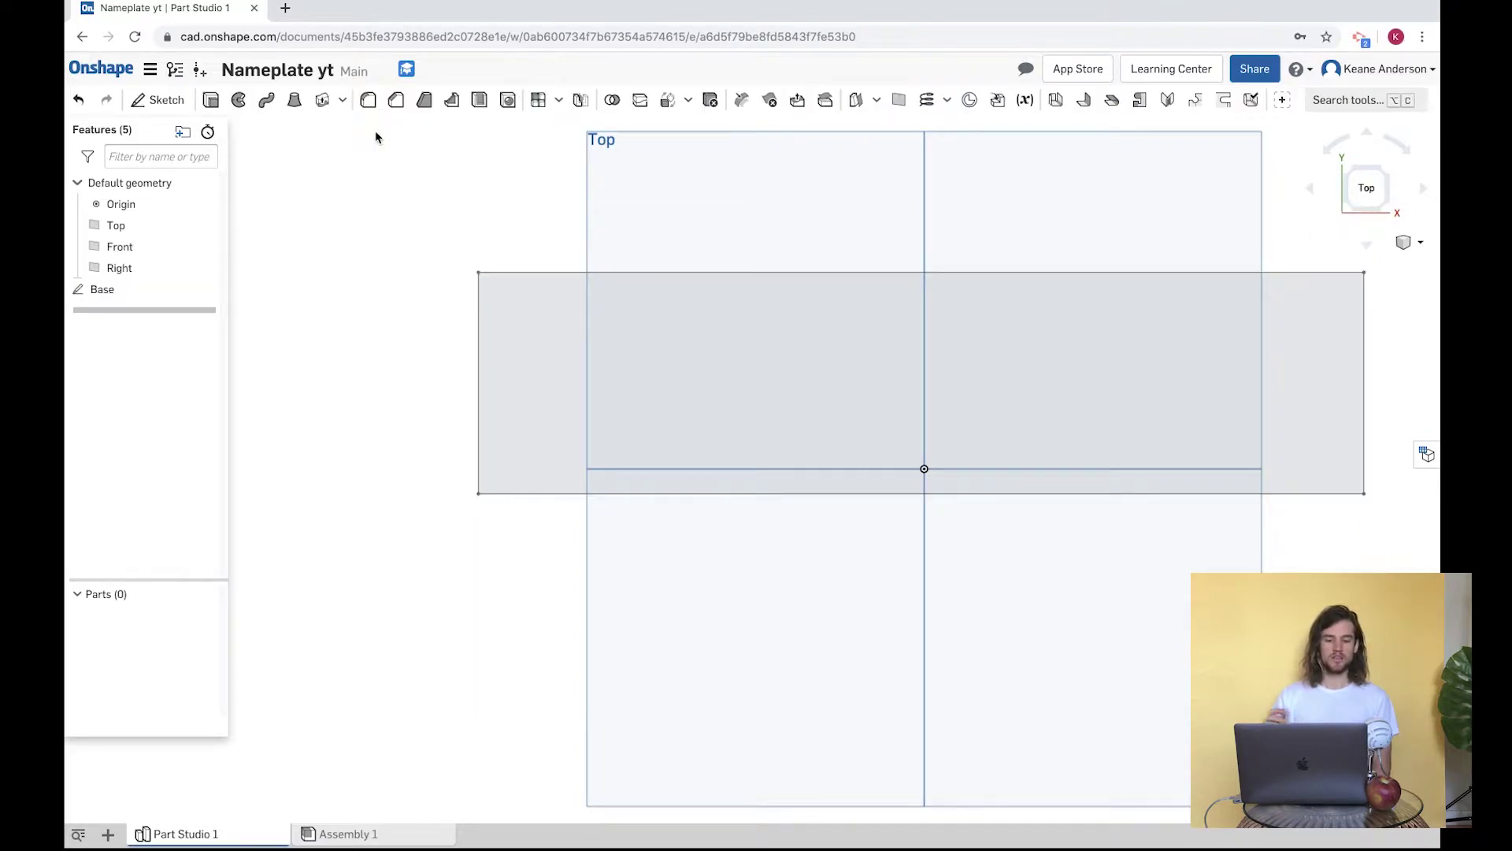
- Extrude the Base rectangle upward as a new solid with a blind depth of 12 mm, working in the isometric view
left_click(211, 101)
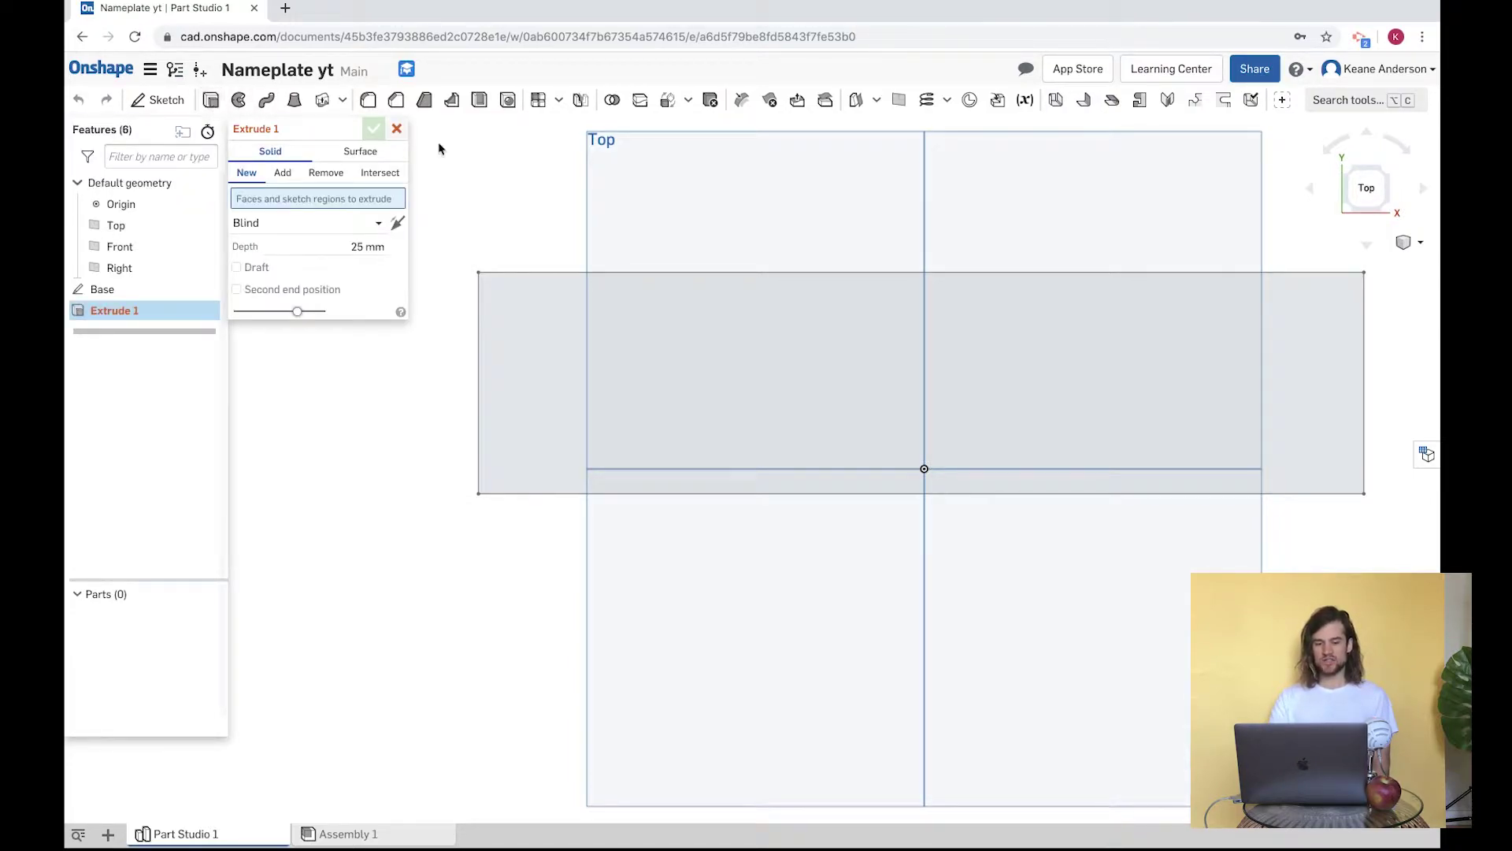
left_click(1411, 243)
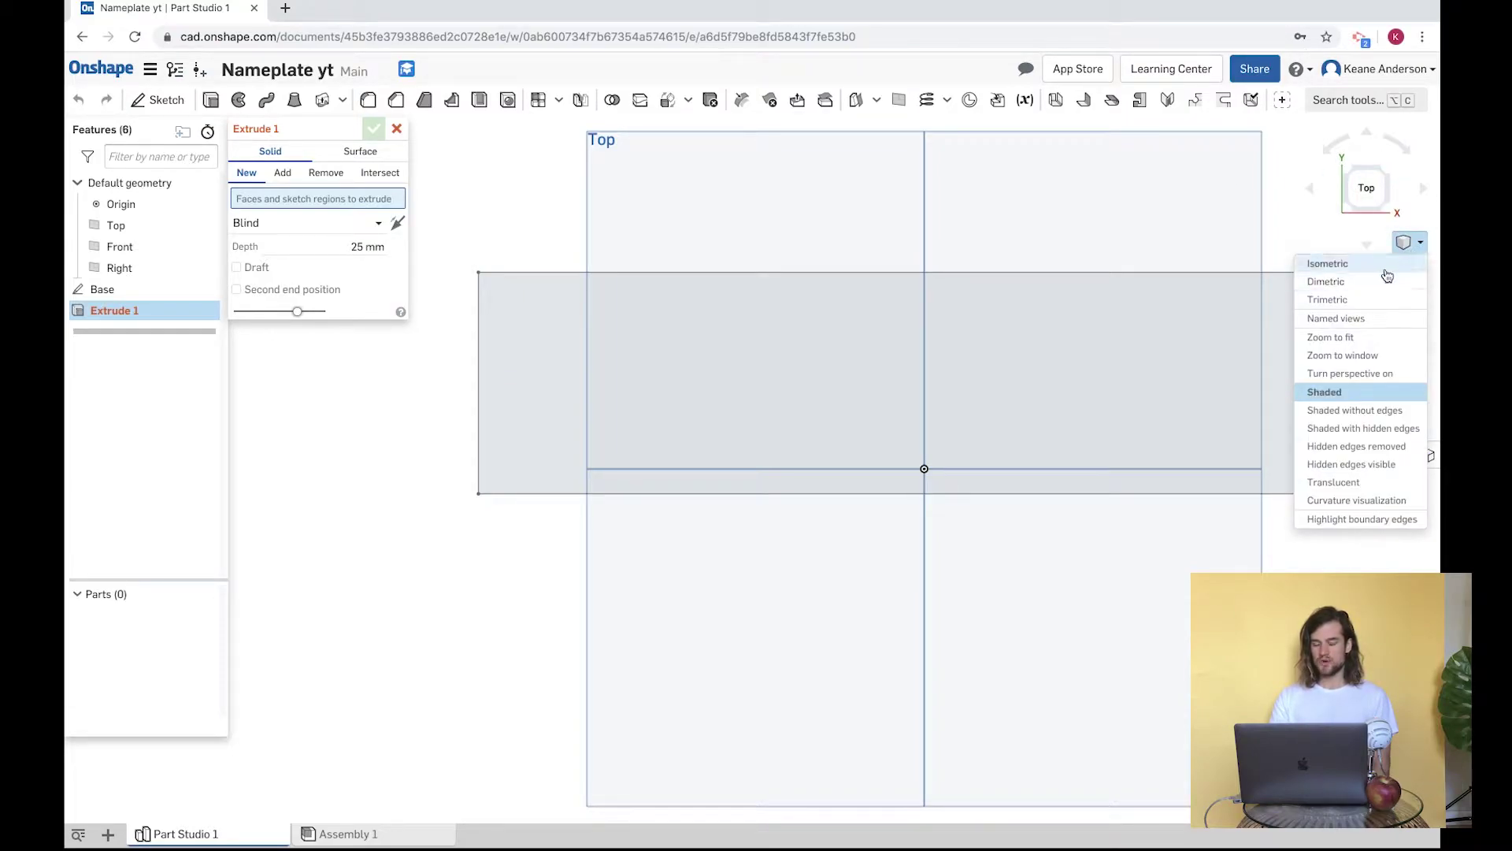
left_click(1388, 211)
left_click(1387, 211)
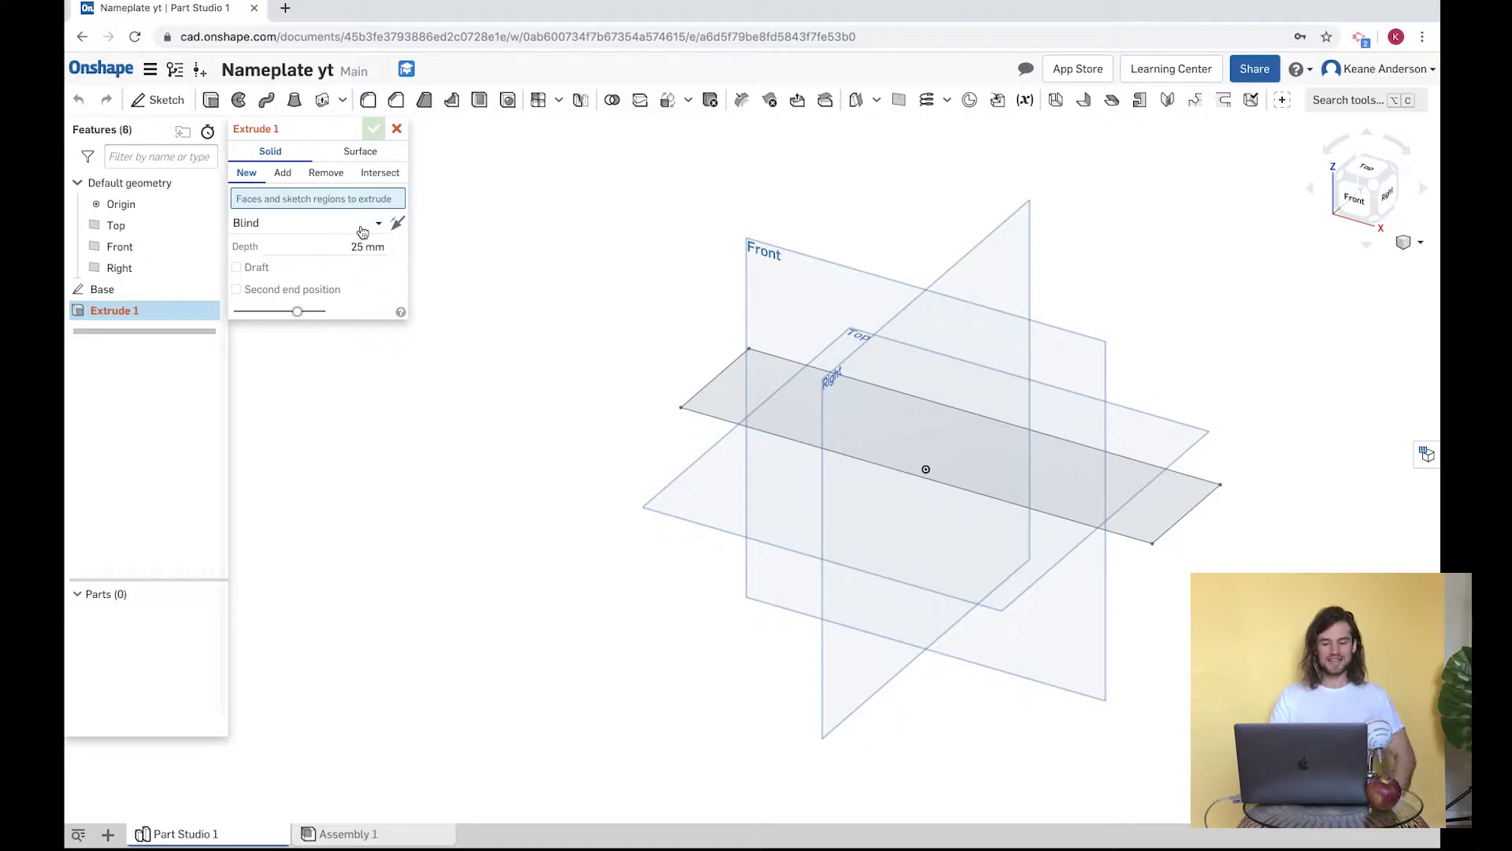
left_click(723, 401)
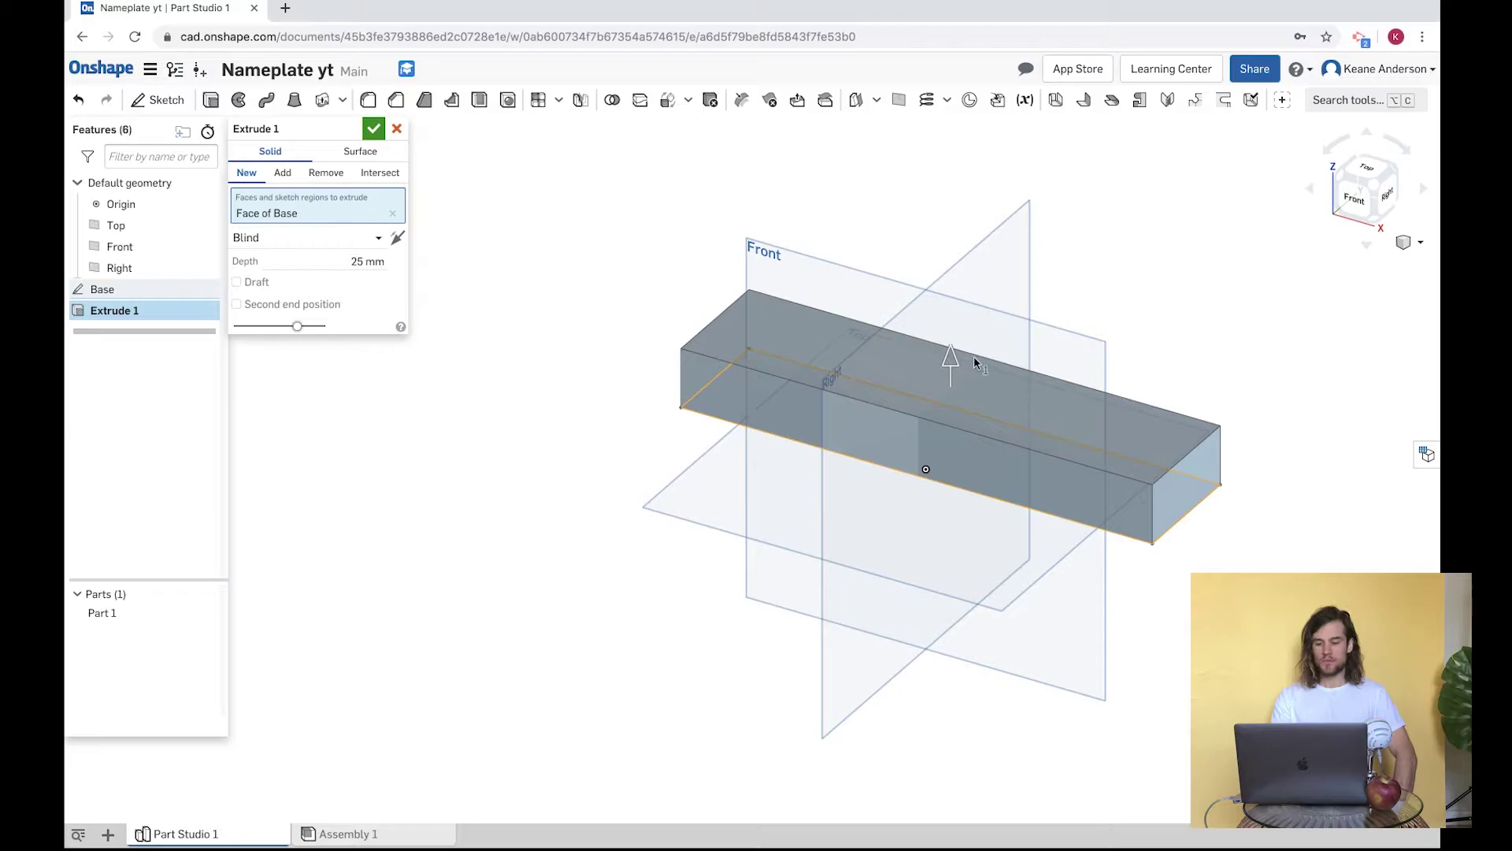
left_click_drag(952, 361, 952, 394)
left_click(352, 262)
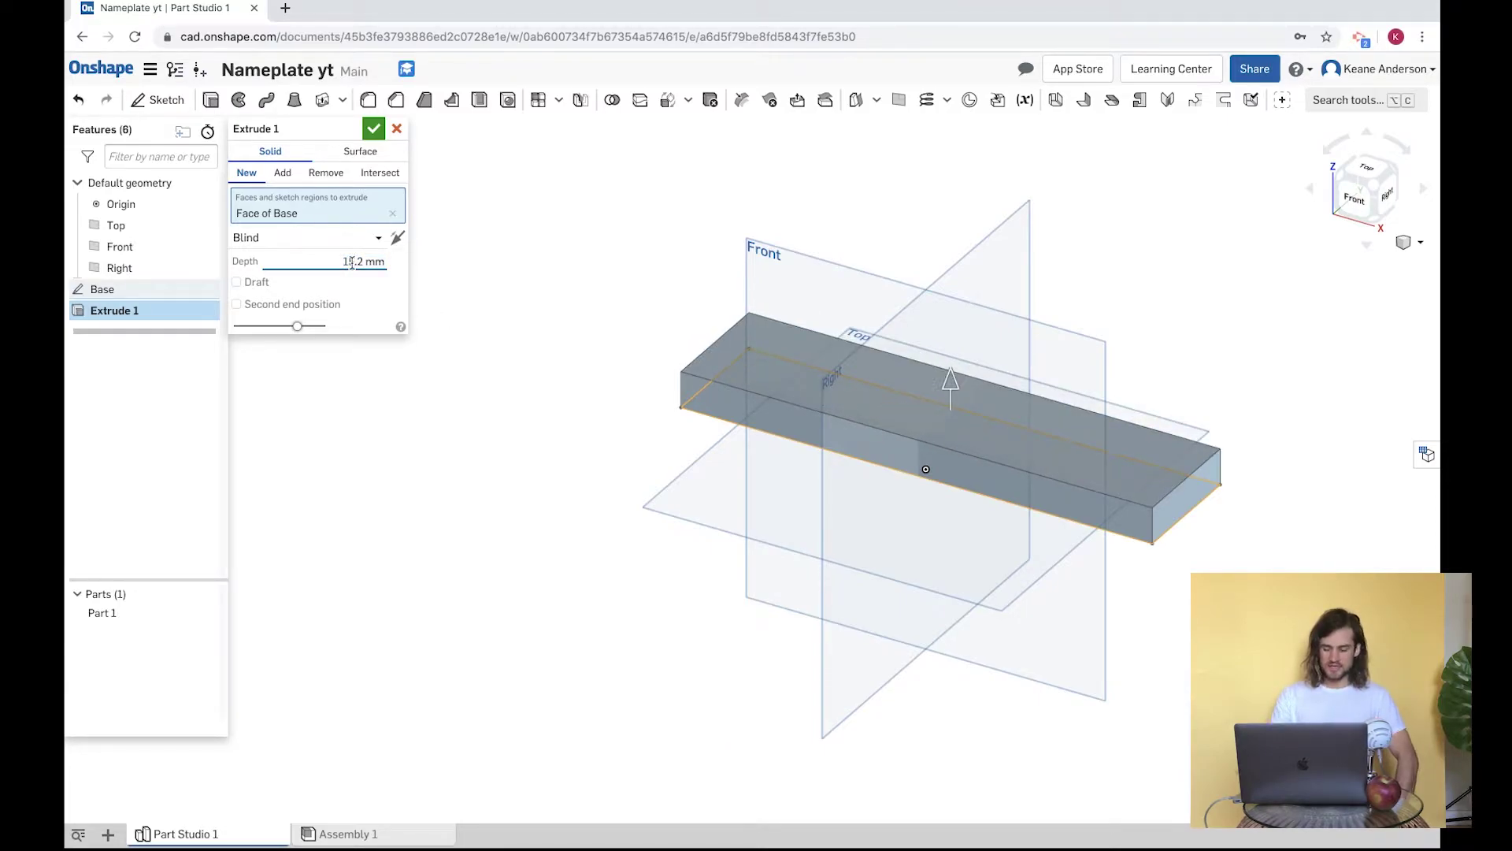
key("BackSpace")
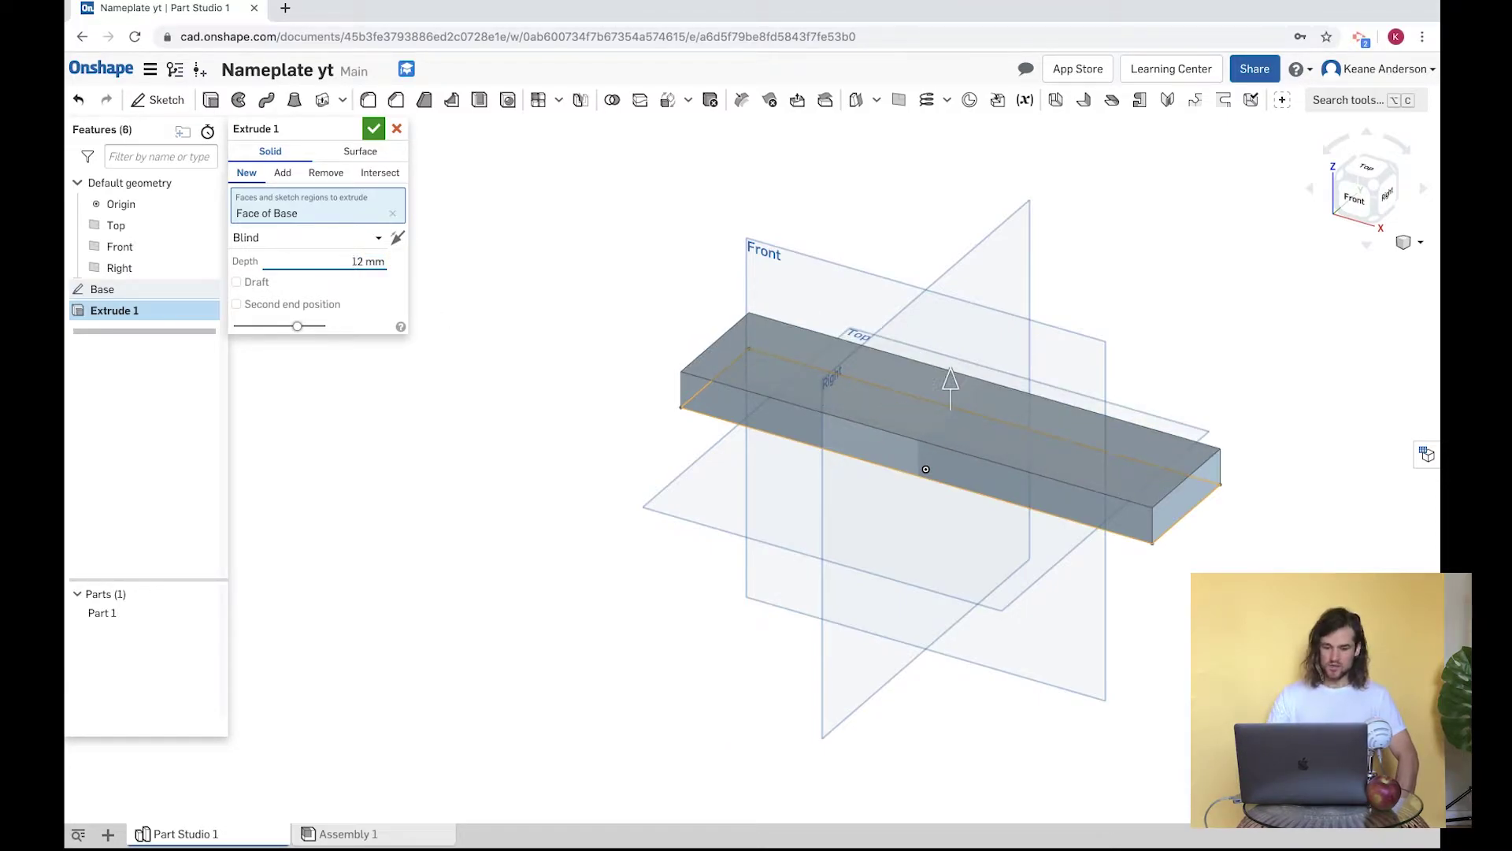
key("Return")
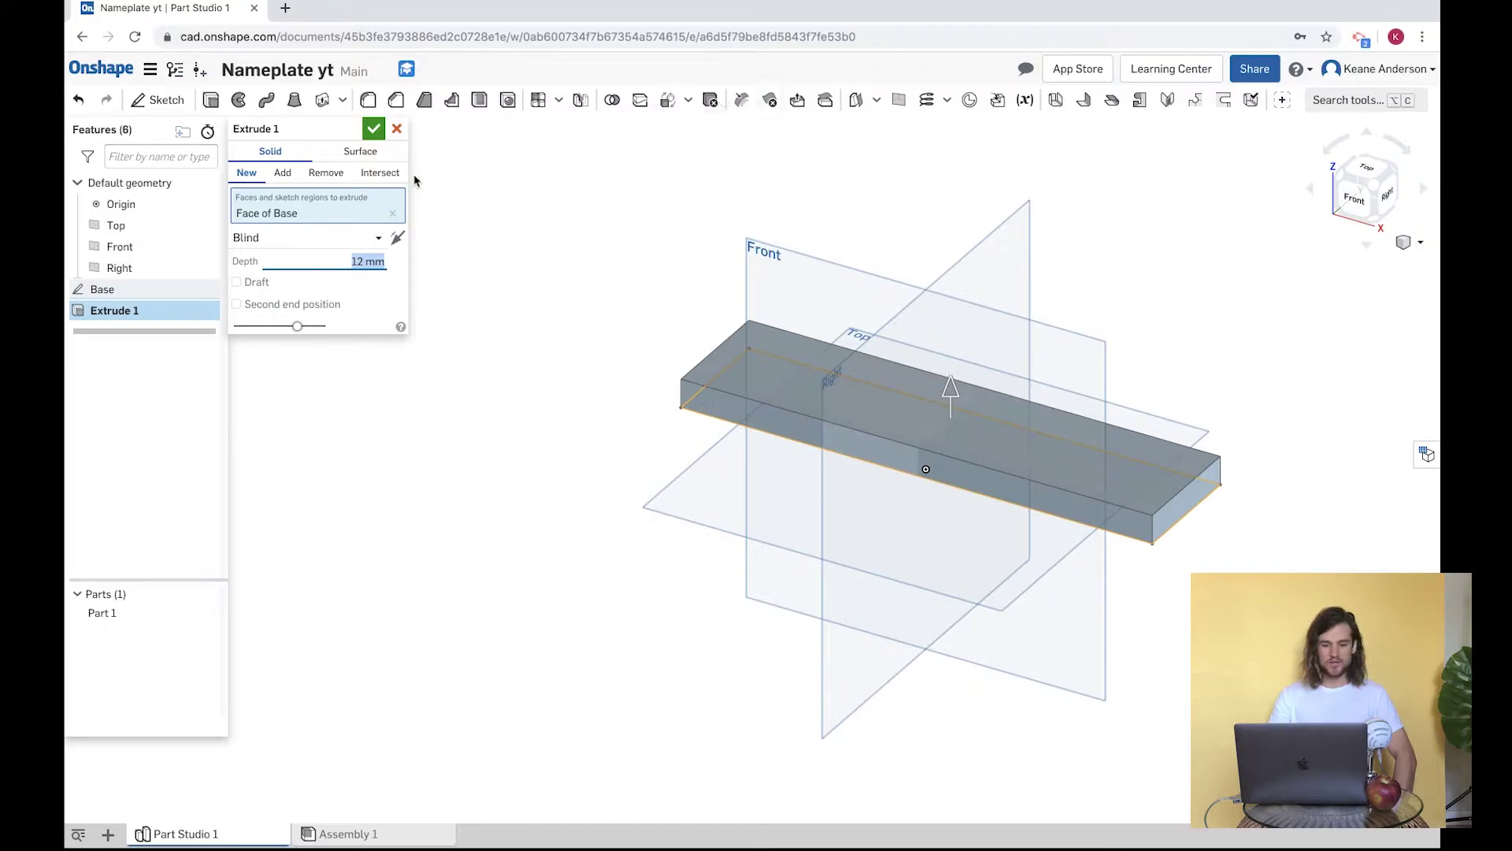
left_click(375, 130)
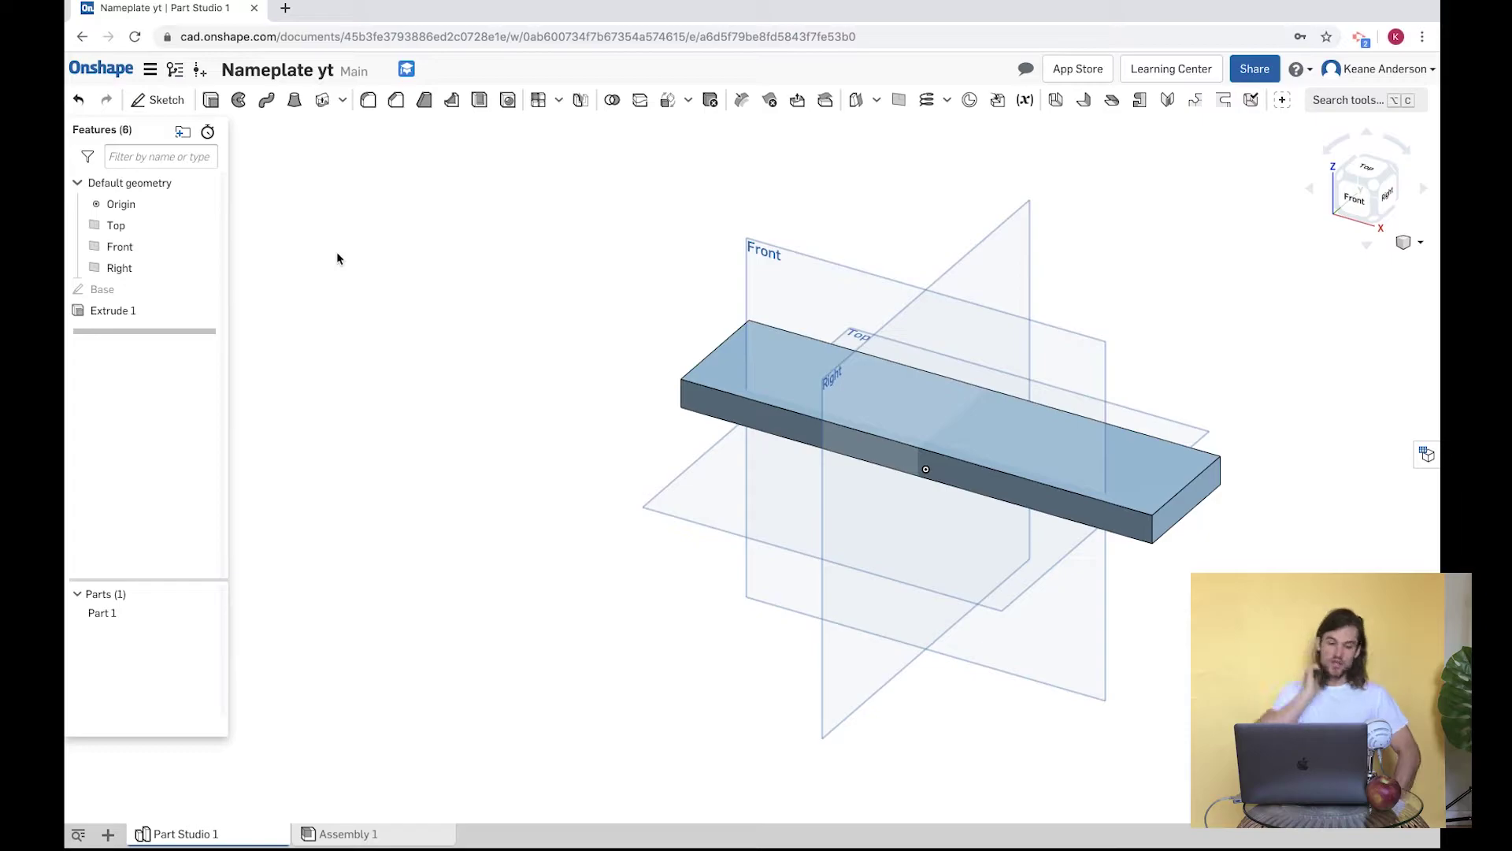
- Start a sketch on the block's upper face, view it from the top, and draw a text box spanning most of the face
left_click(161, 100)
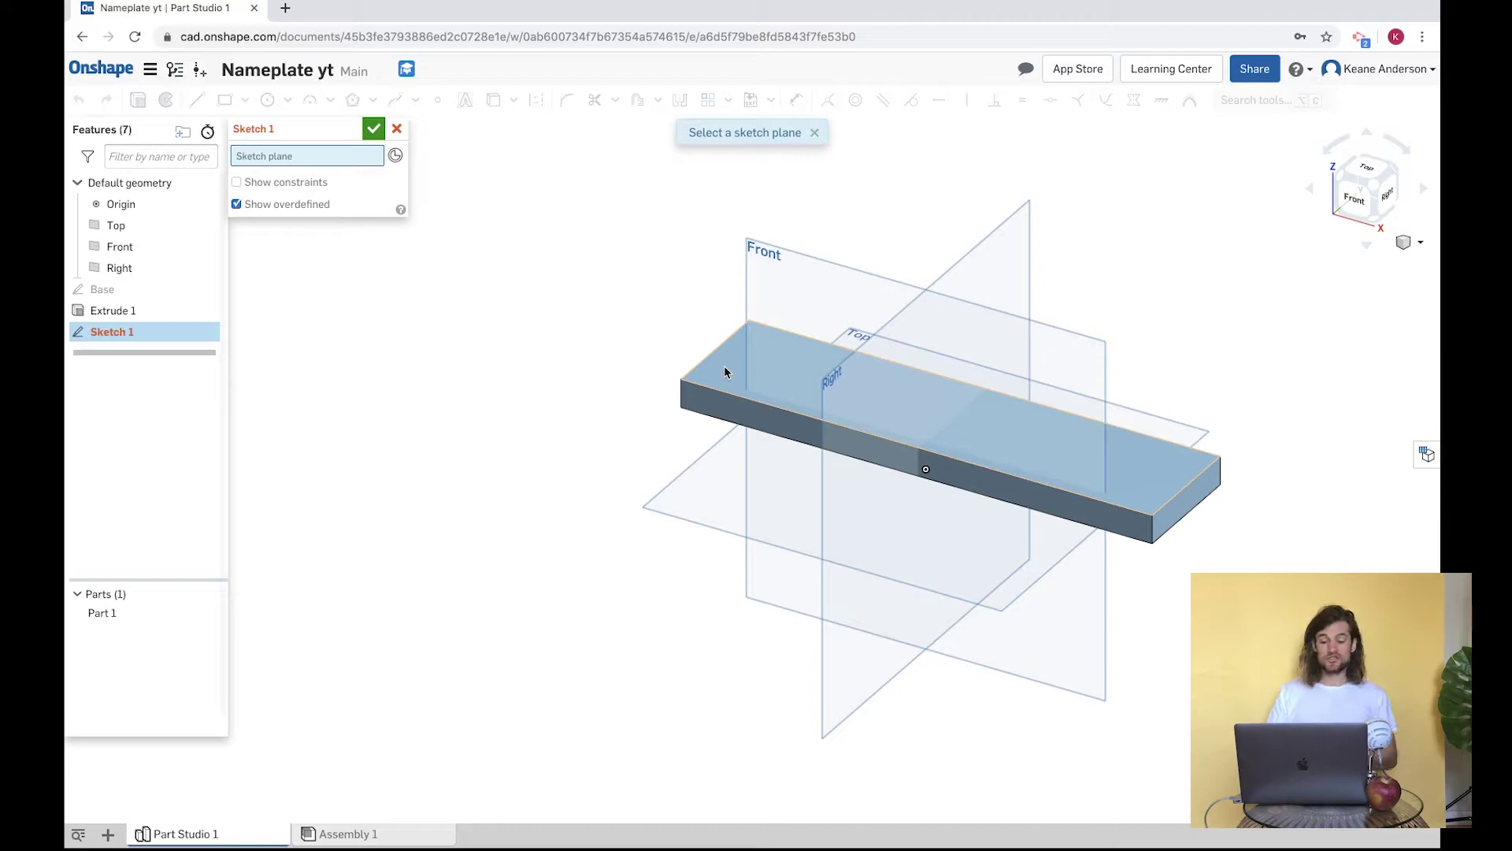
left_click(725, 367)
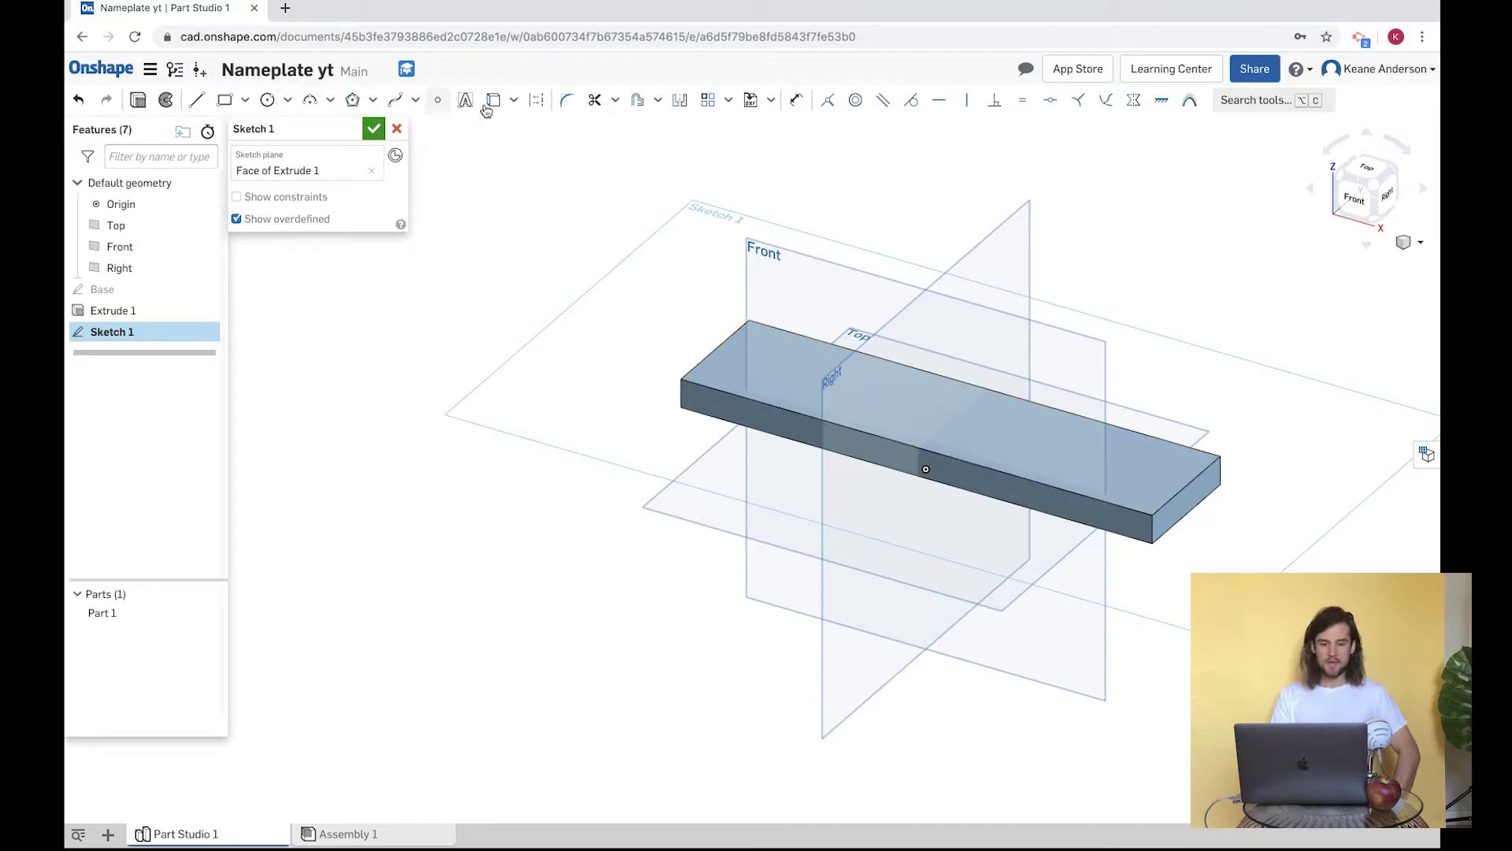
left_click(1370, 172)
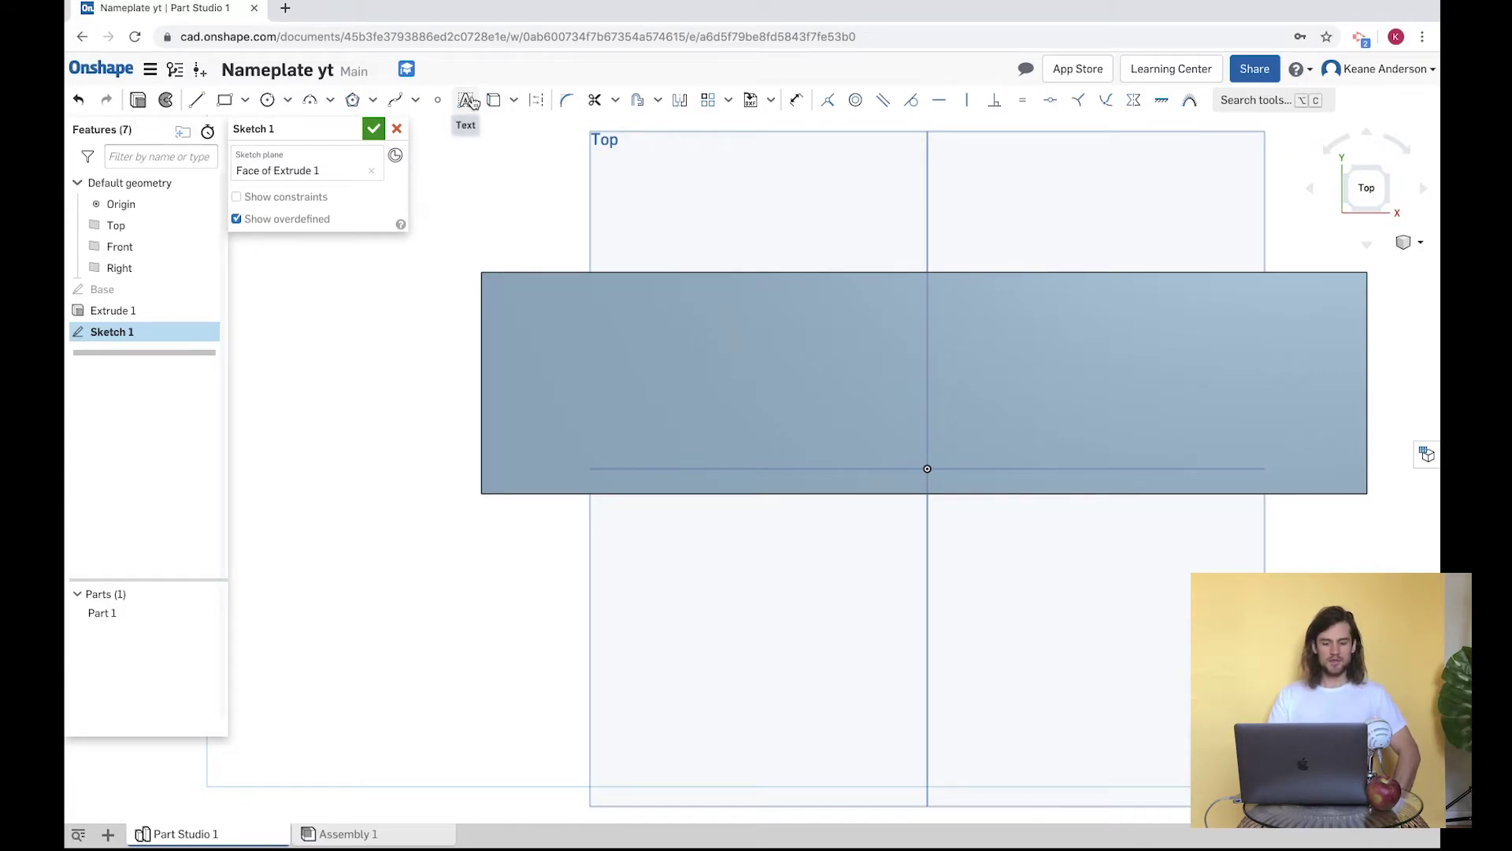
left_click(474, 102)
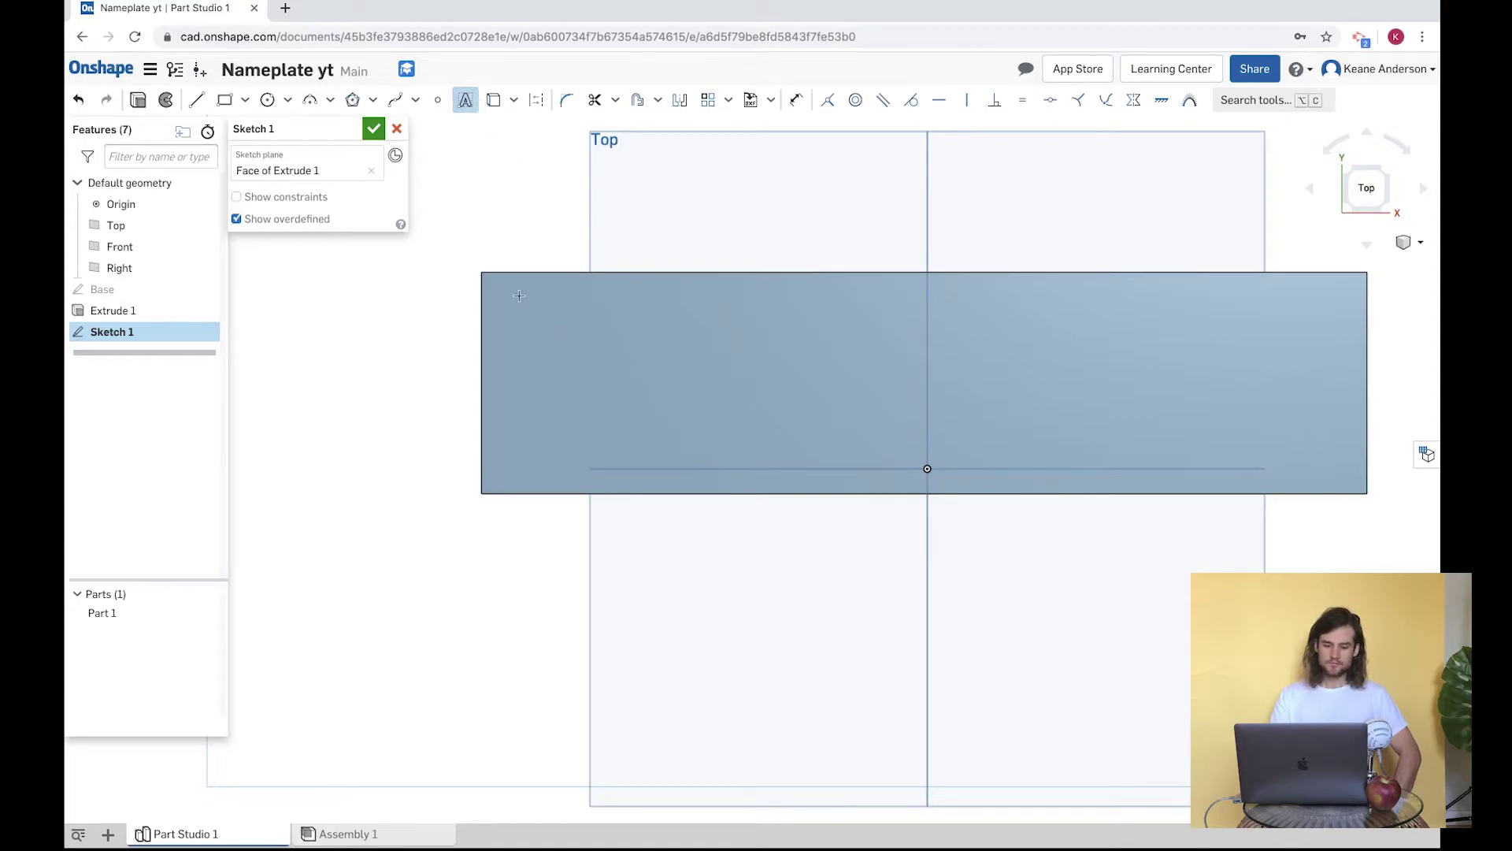
left_click(1320, 482)
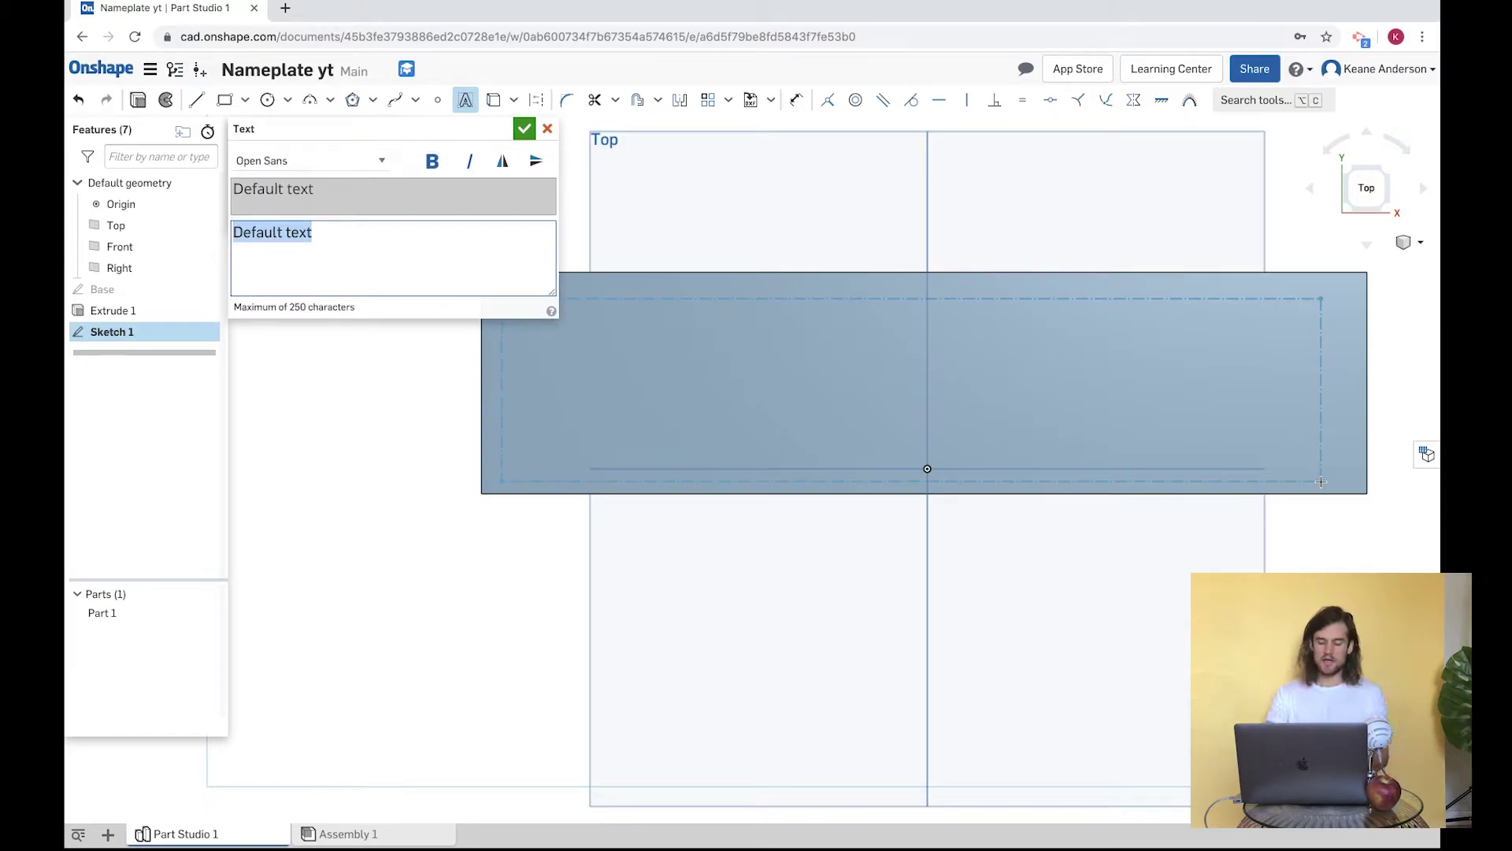
- Fill the text box with "Mr. Stem" in bold Open Sans and place the text in the sketch
type("Mr.")
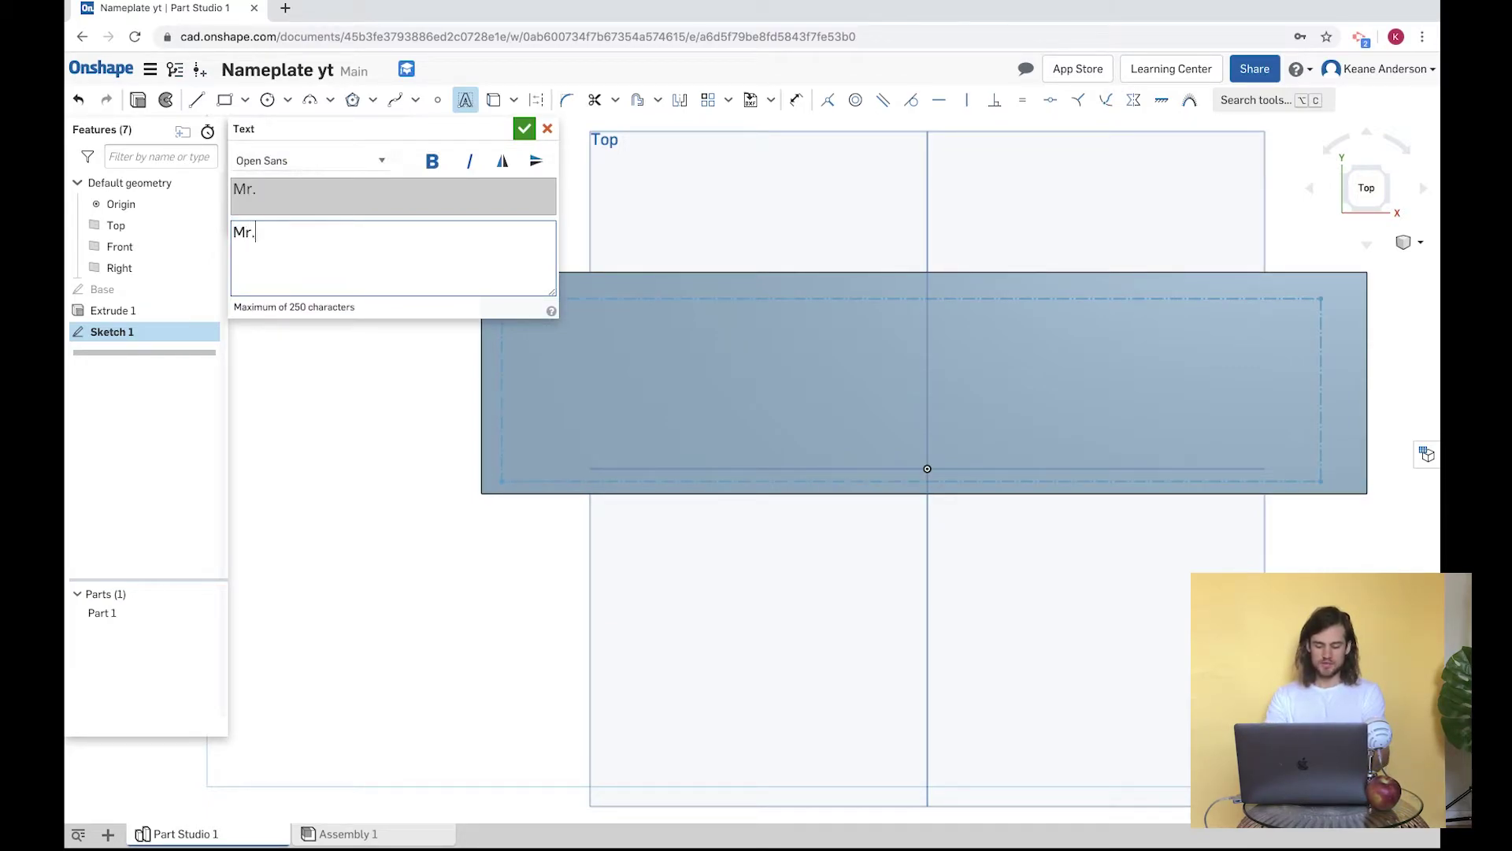
type(" Stem")
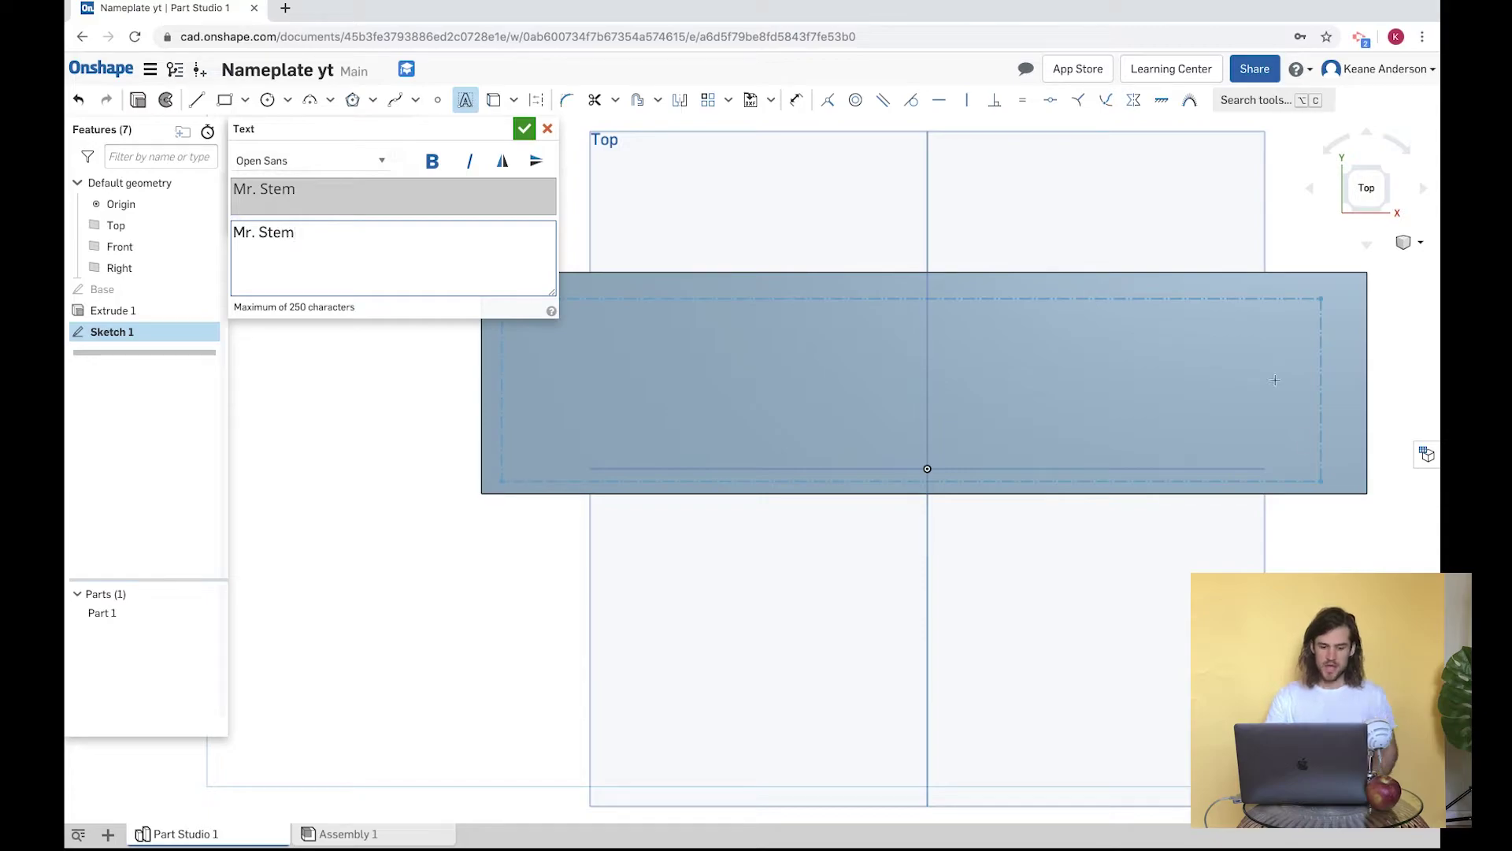
left_click(431, 160)
left_click(376, 162)
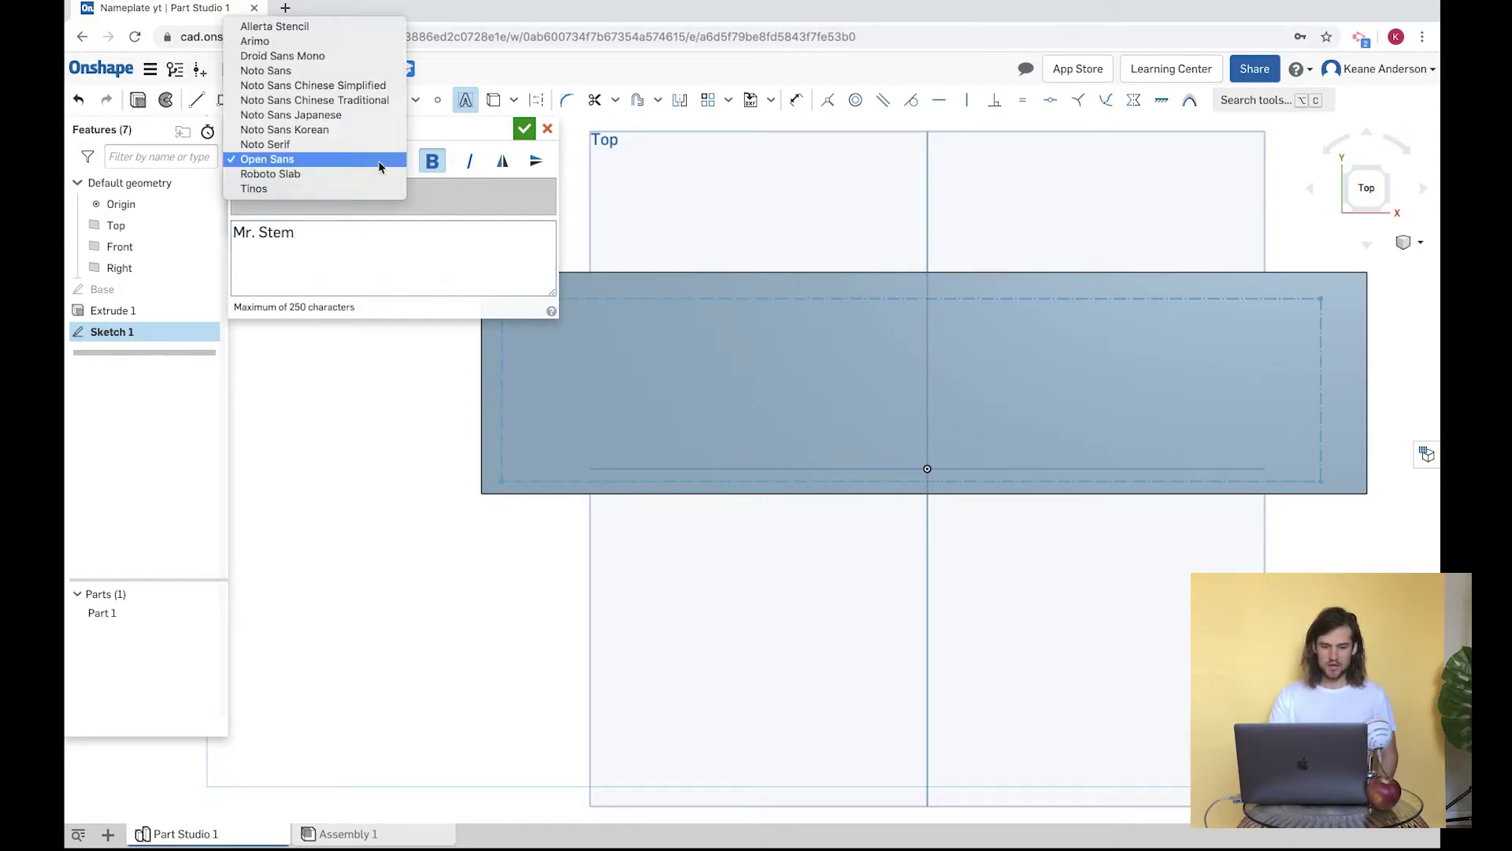
left_click(359, 71)
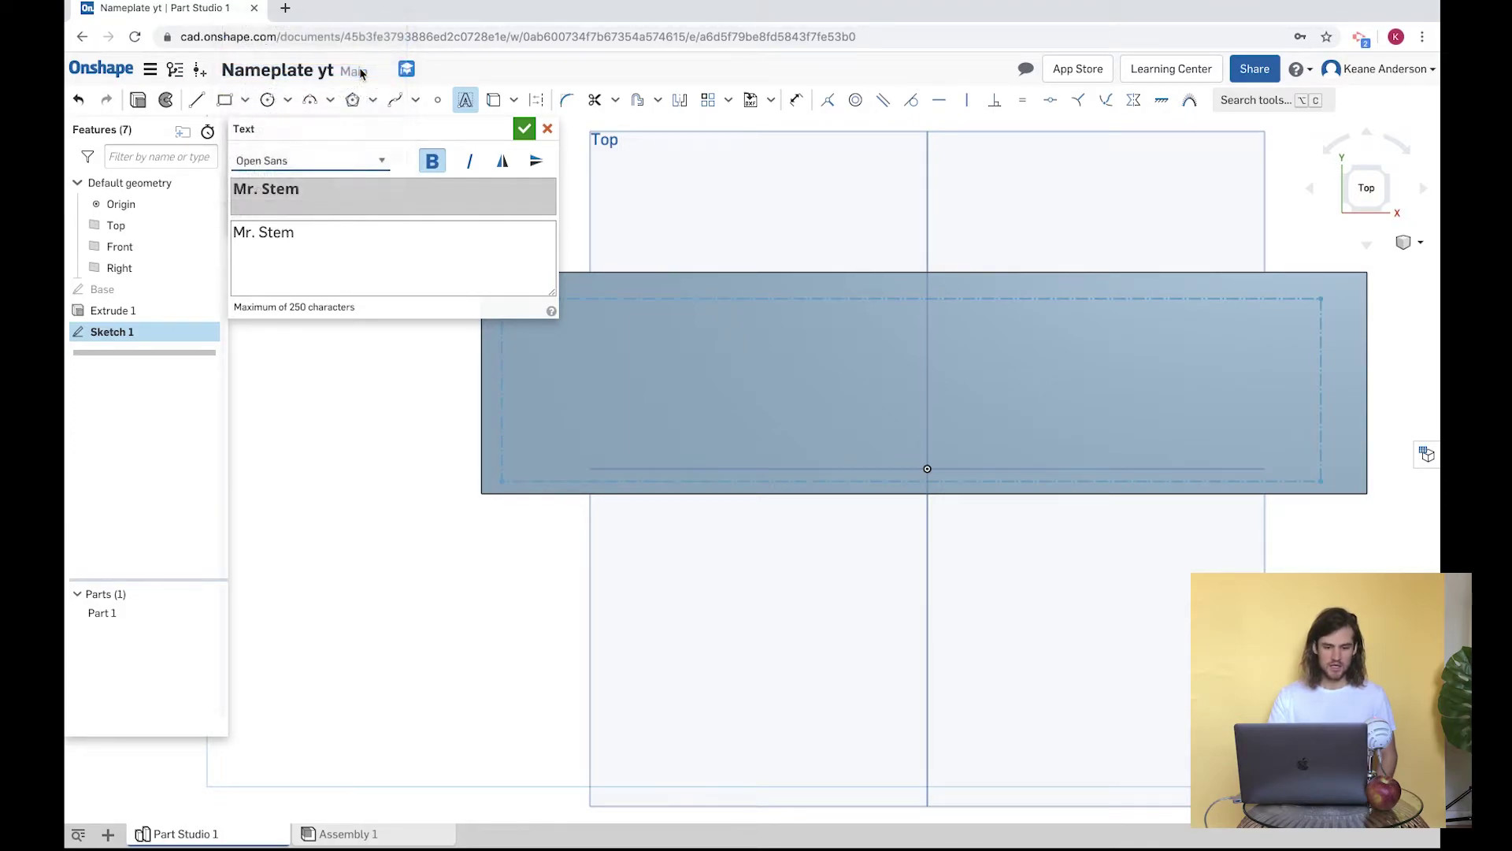
left_click(523, 129)
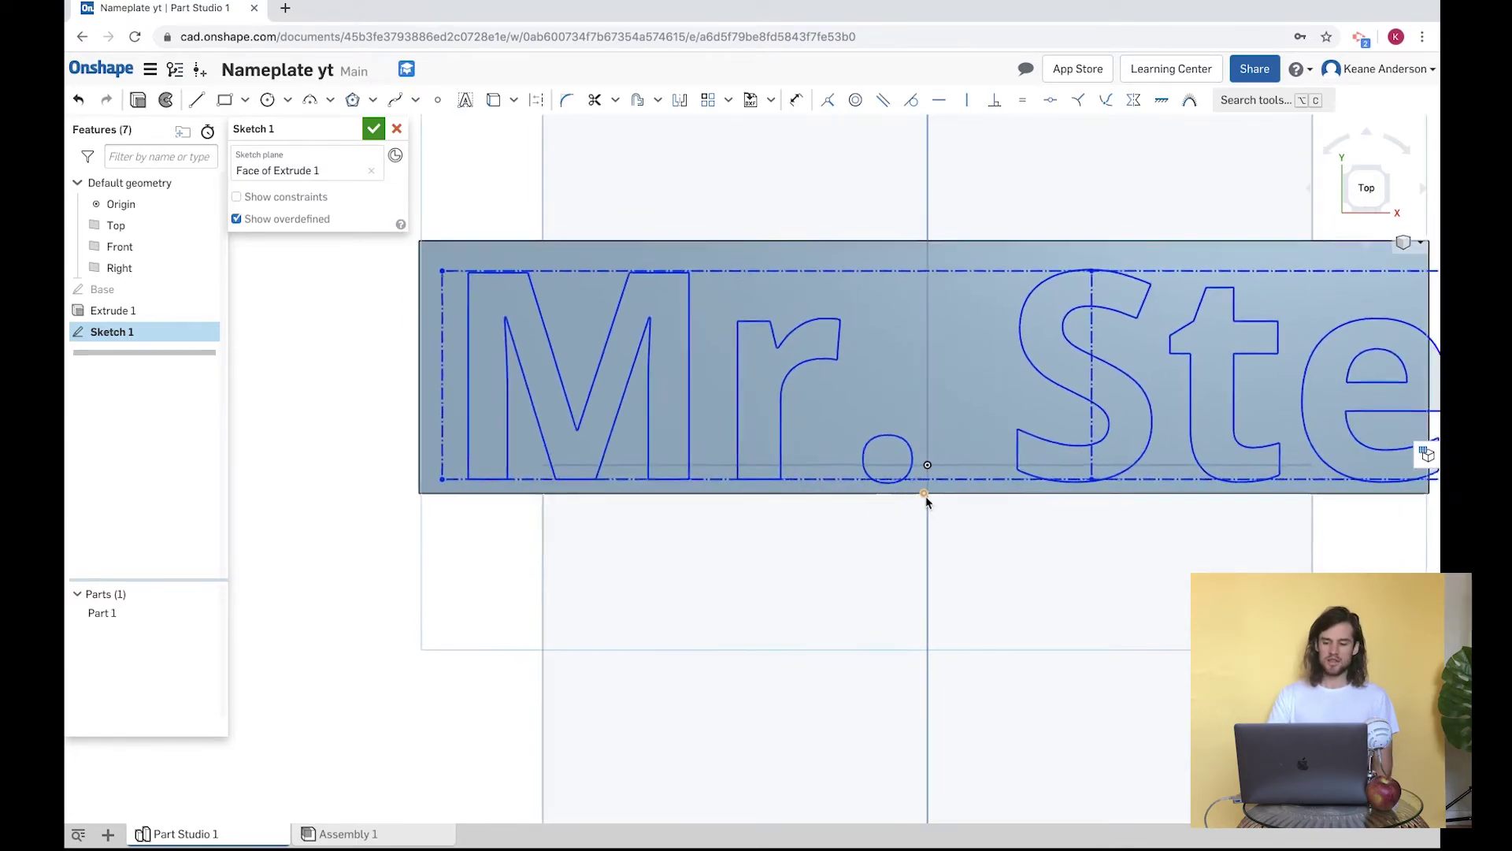
scroll(926, 501, "down", 5)
scroll(927, 501, "up", 3)
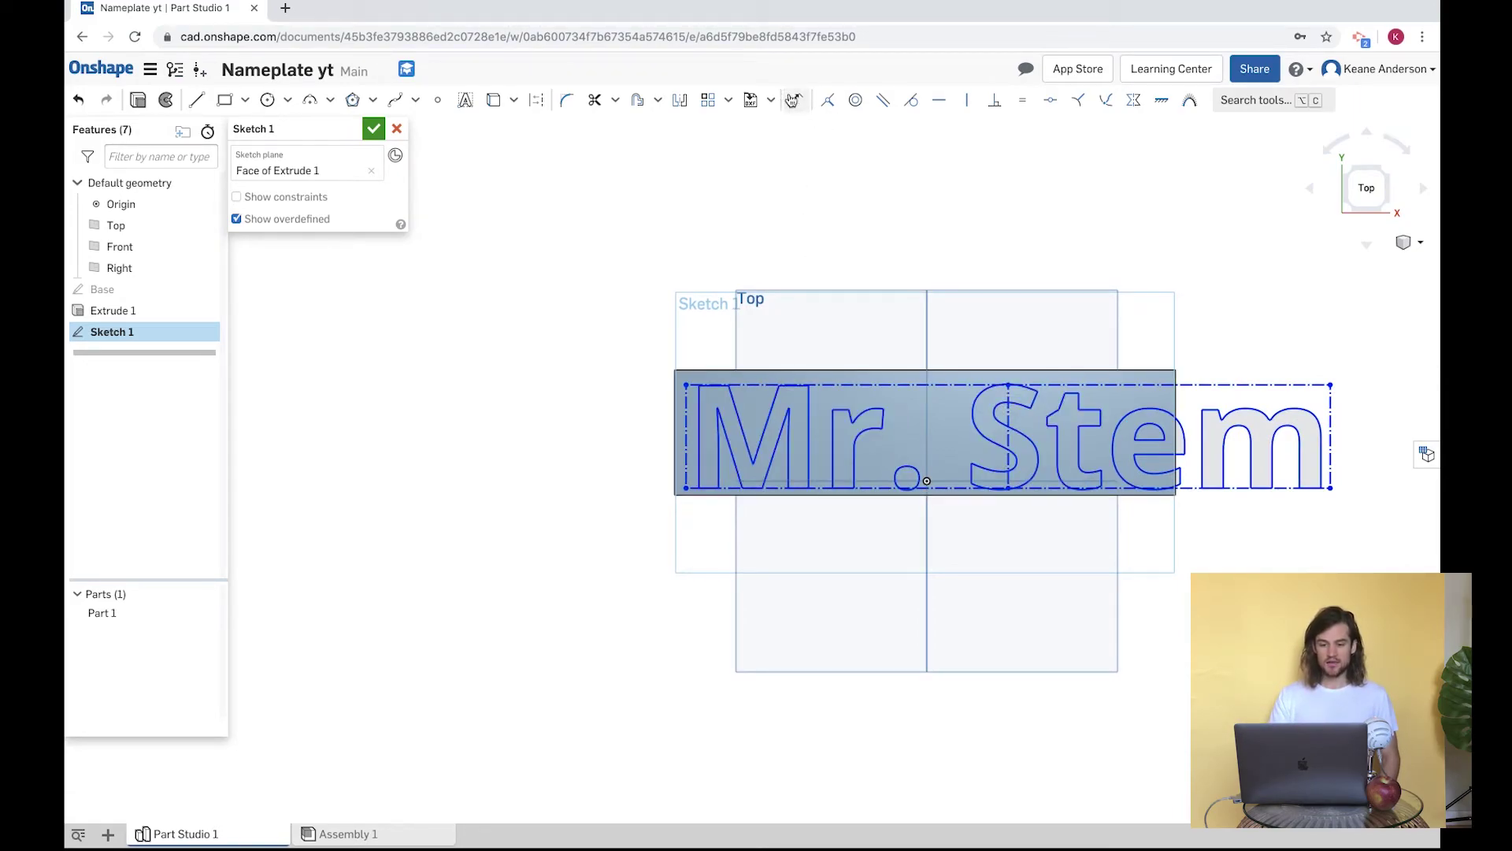
- Dimension the text box's width to 160 mm and move the text to roughly the middle of the block's face
left_click(794, 107)
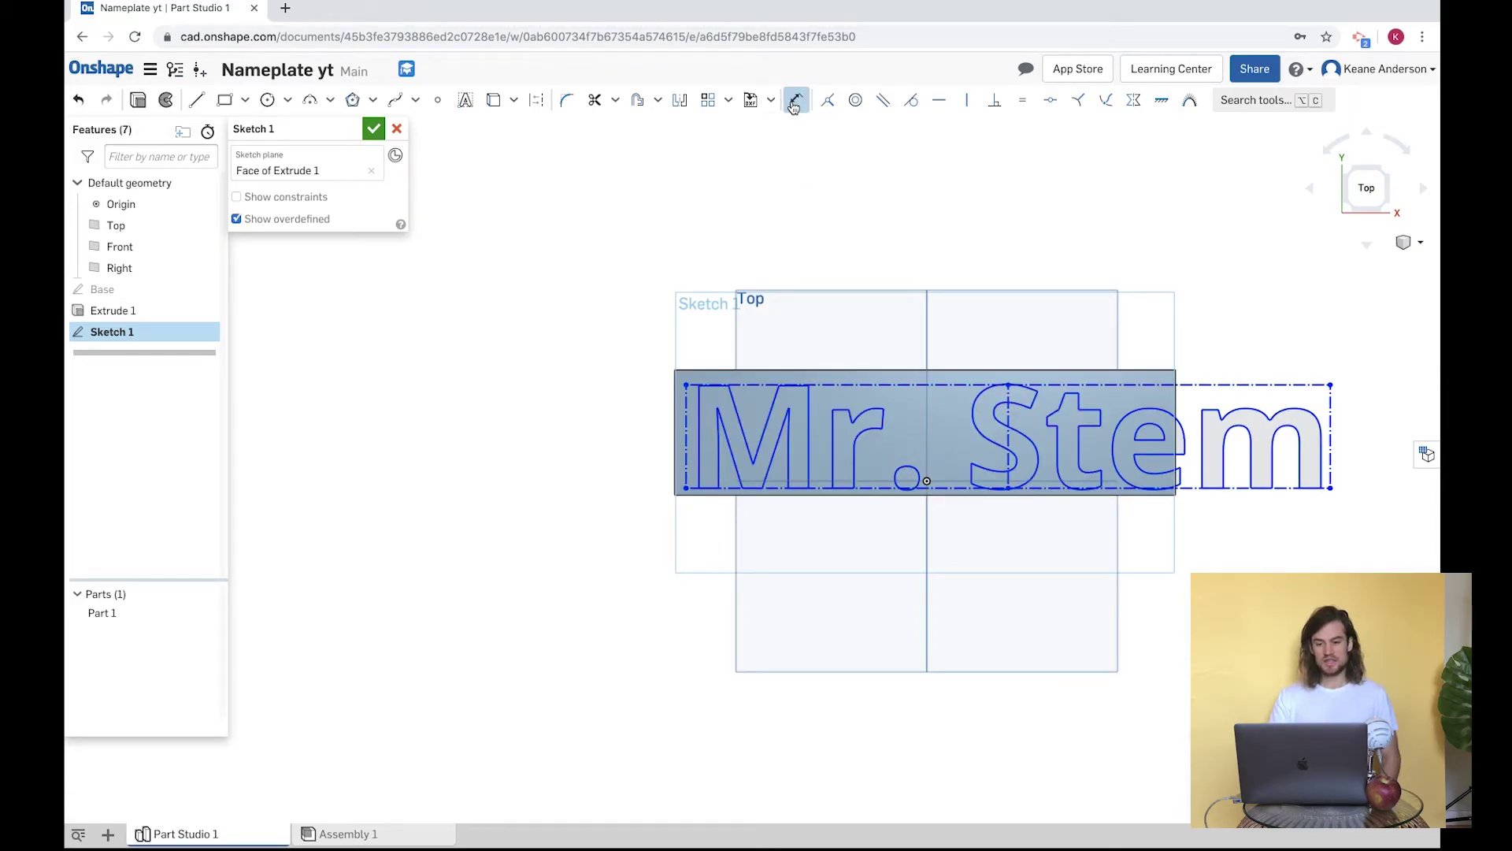
left_click(1246, 383)
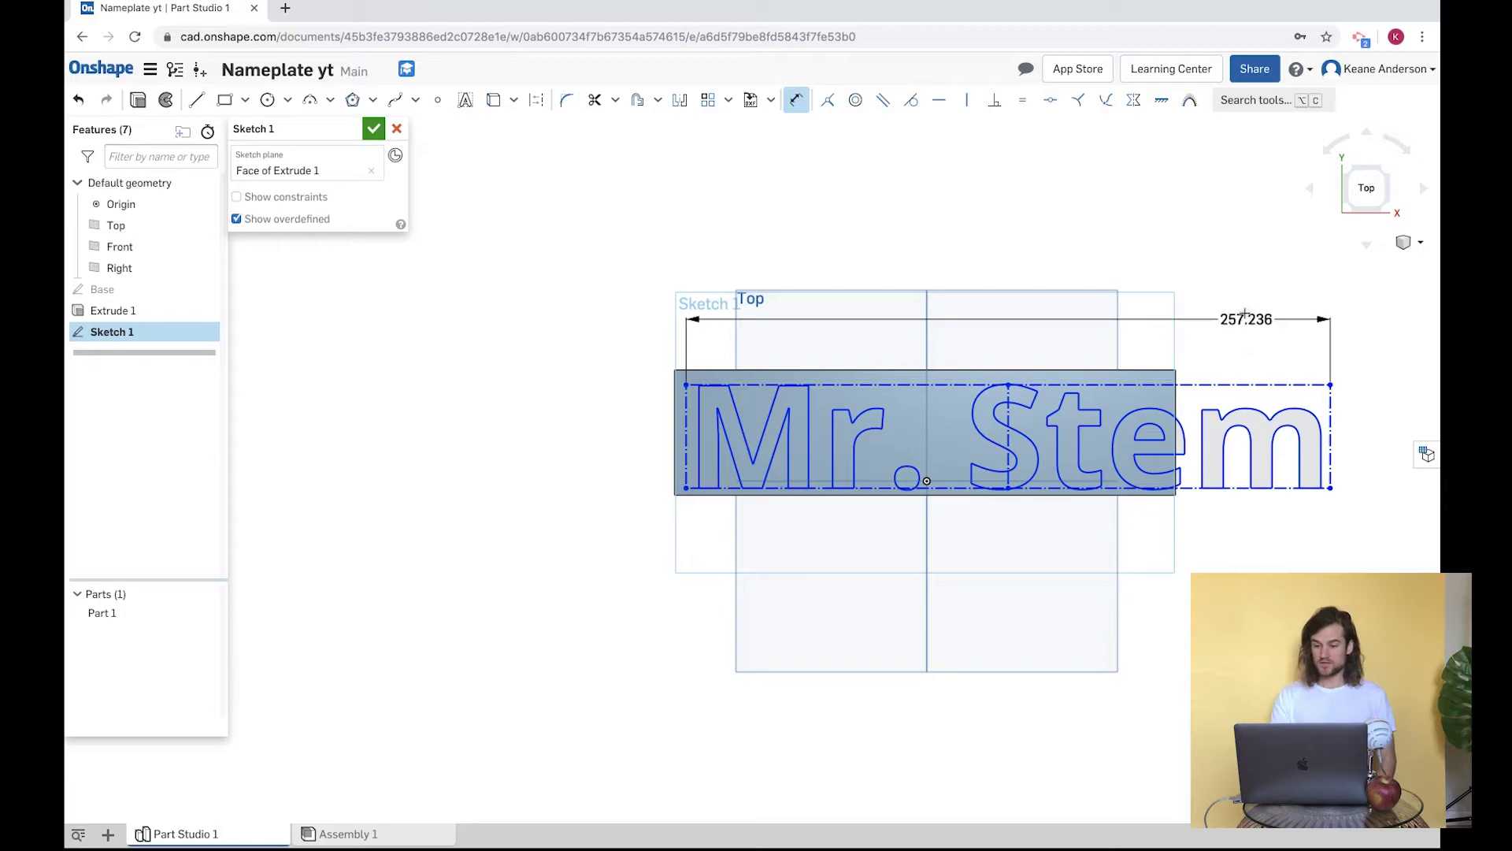
left_click(1166, 249)
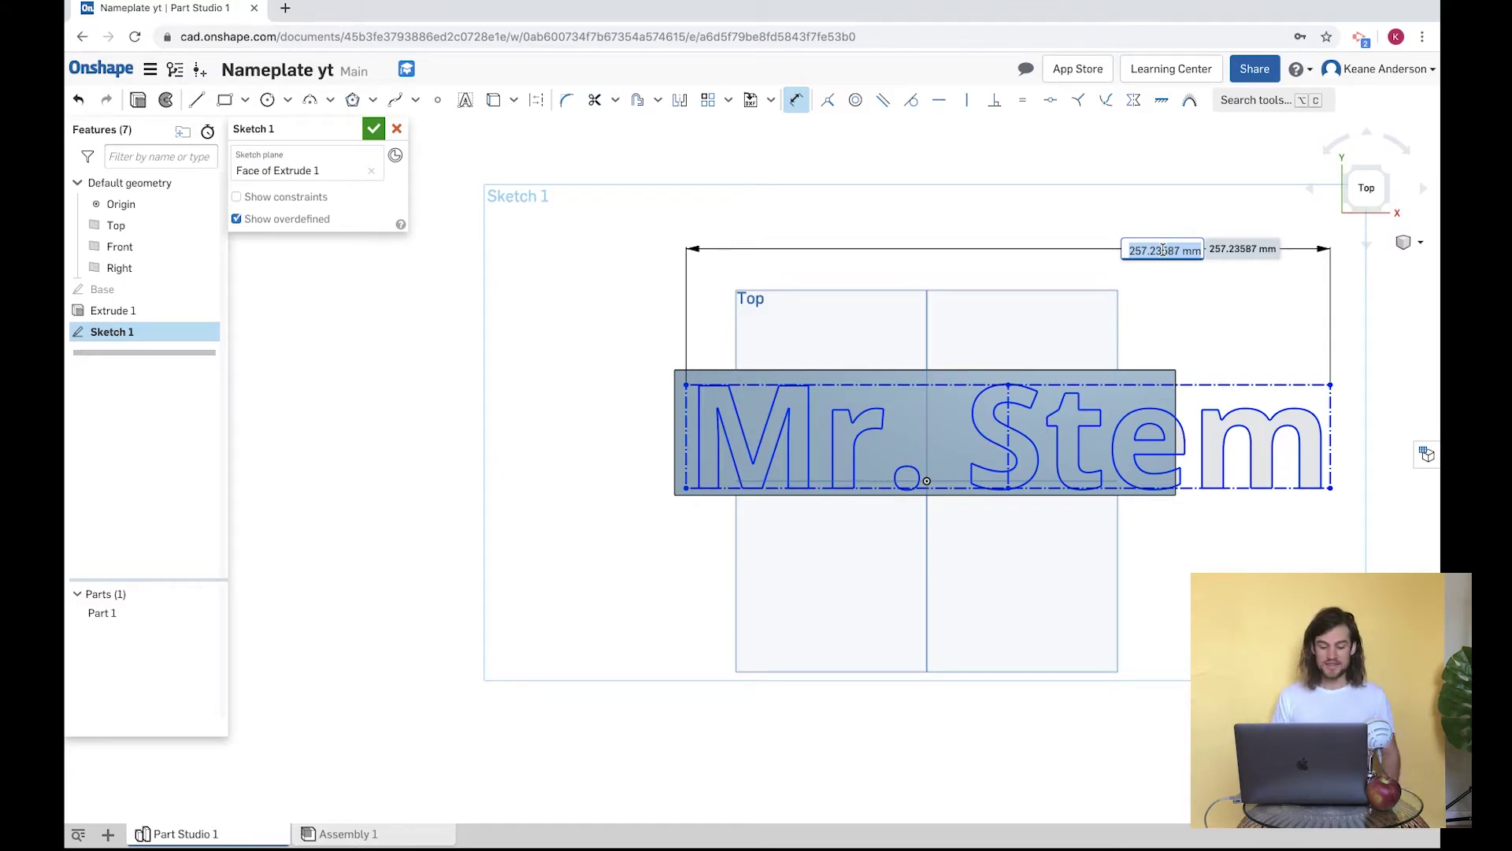
key("BackSpace")
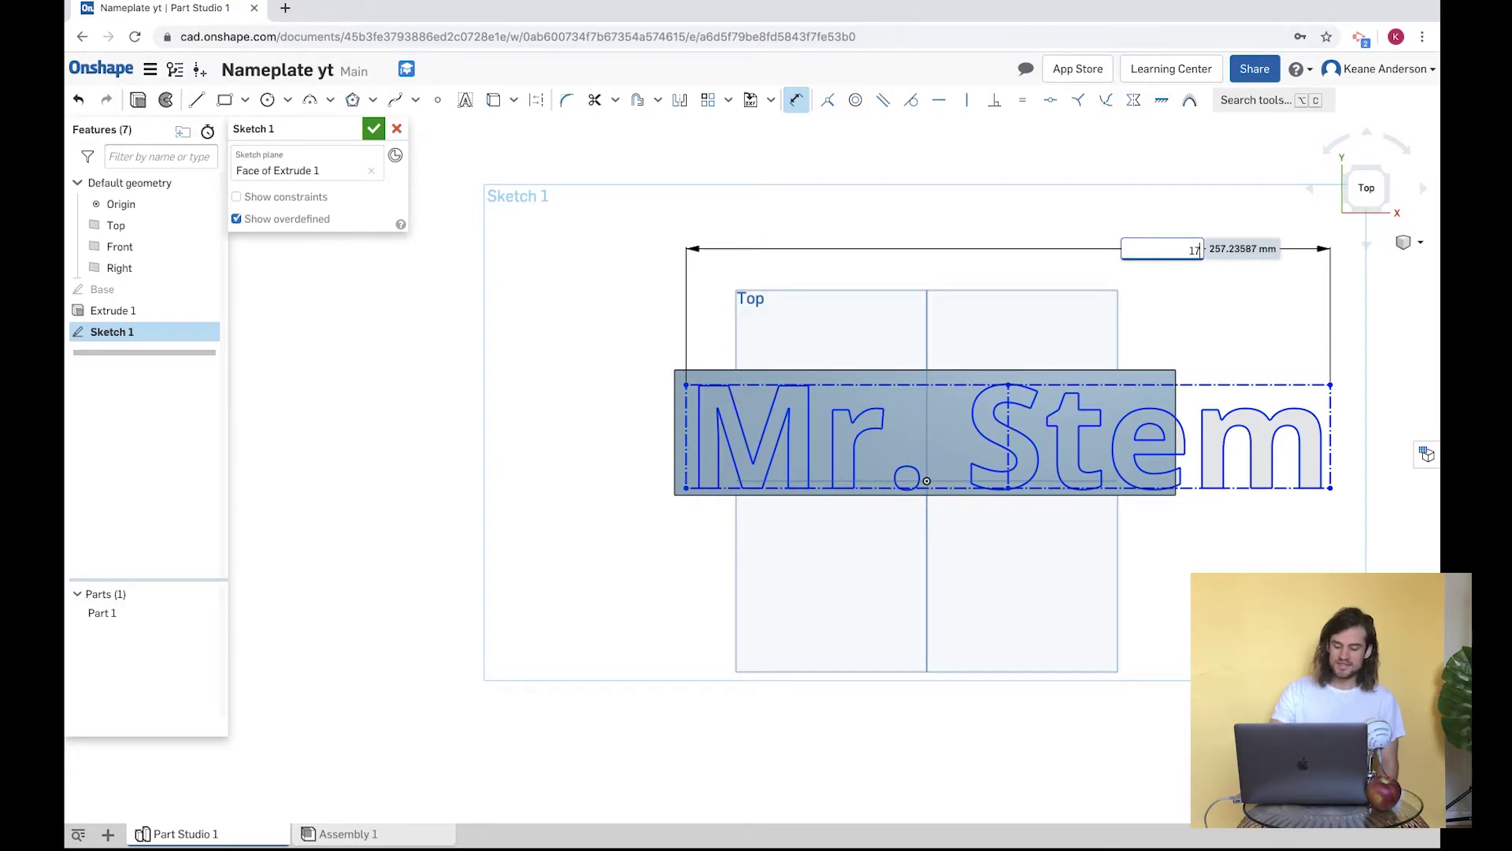
key("BackSpace")
key("BackSpace")
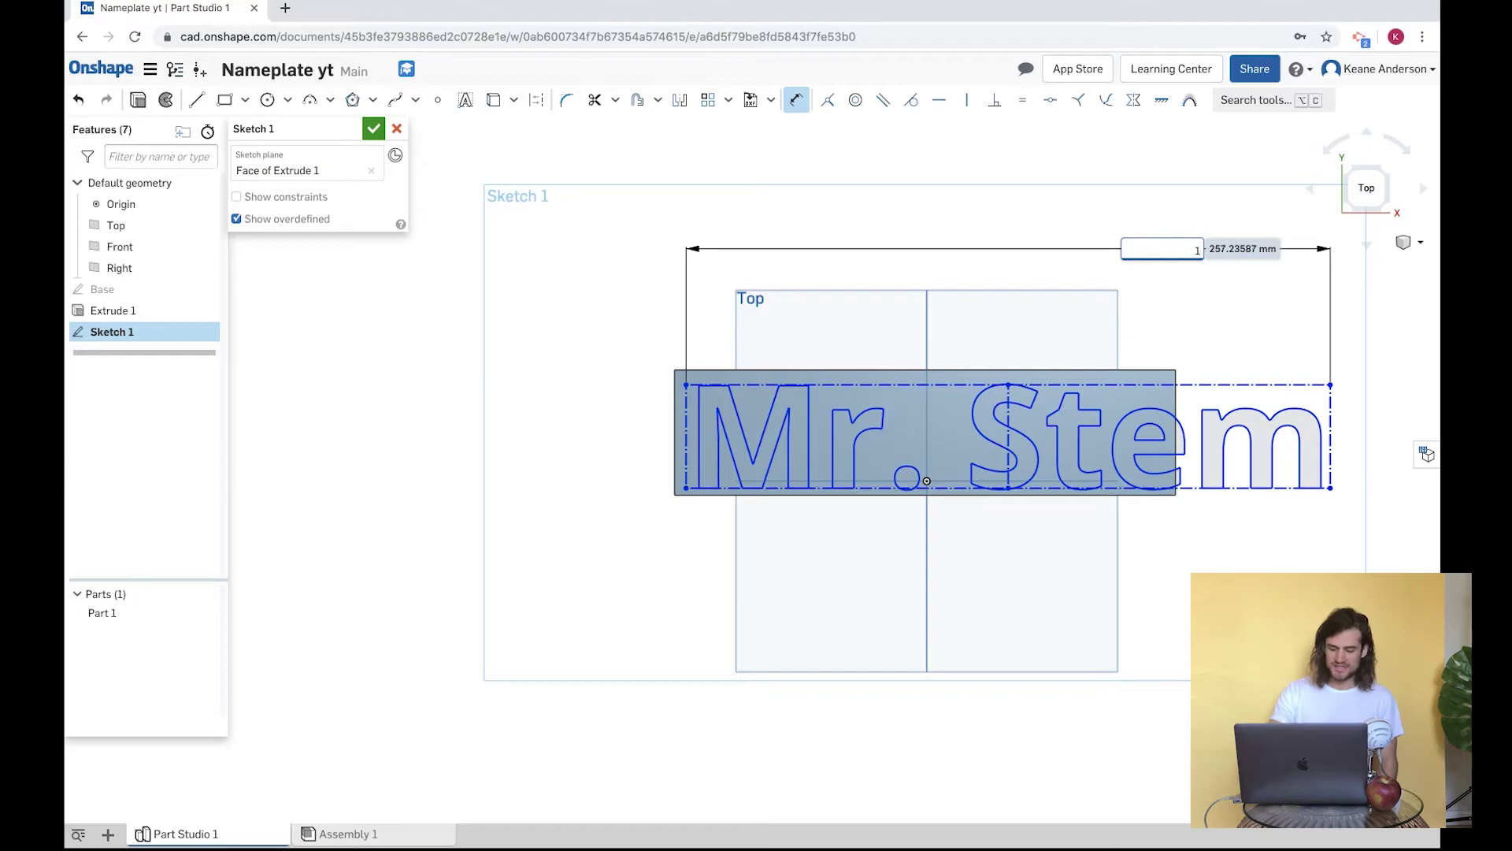
type("60")
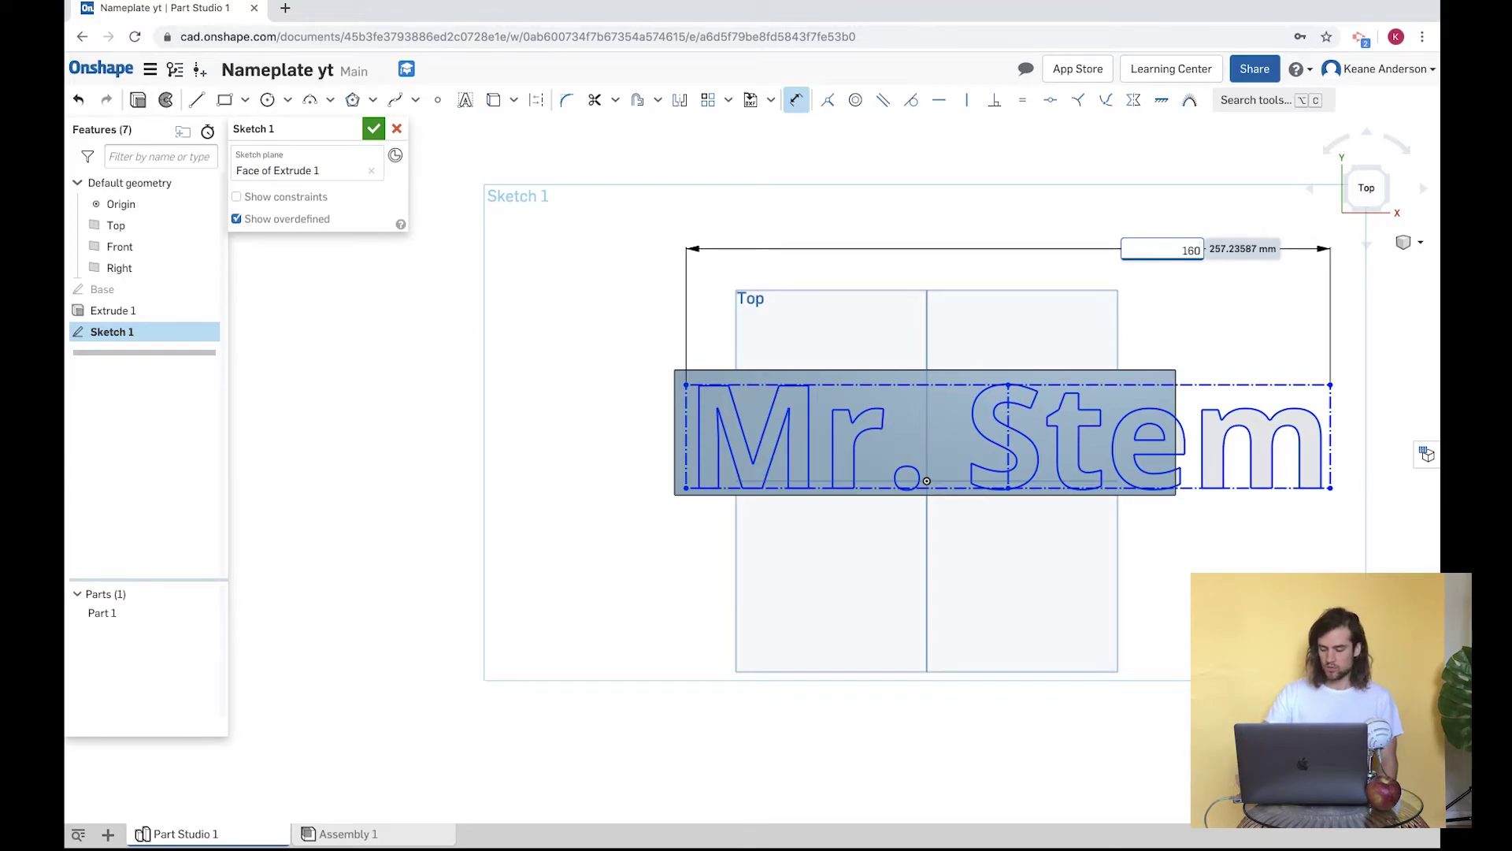
key("Return")
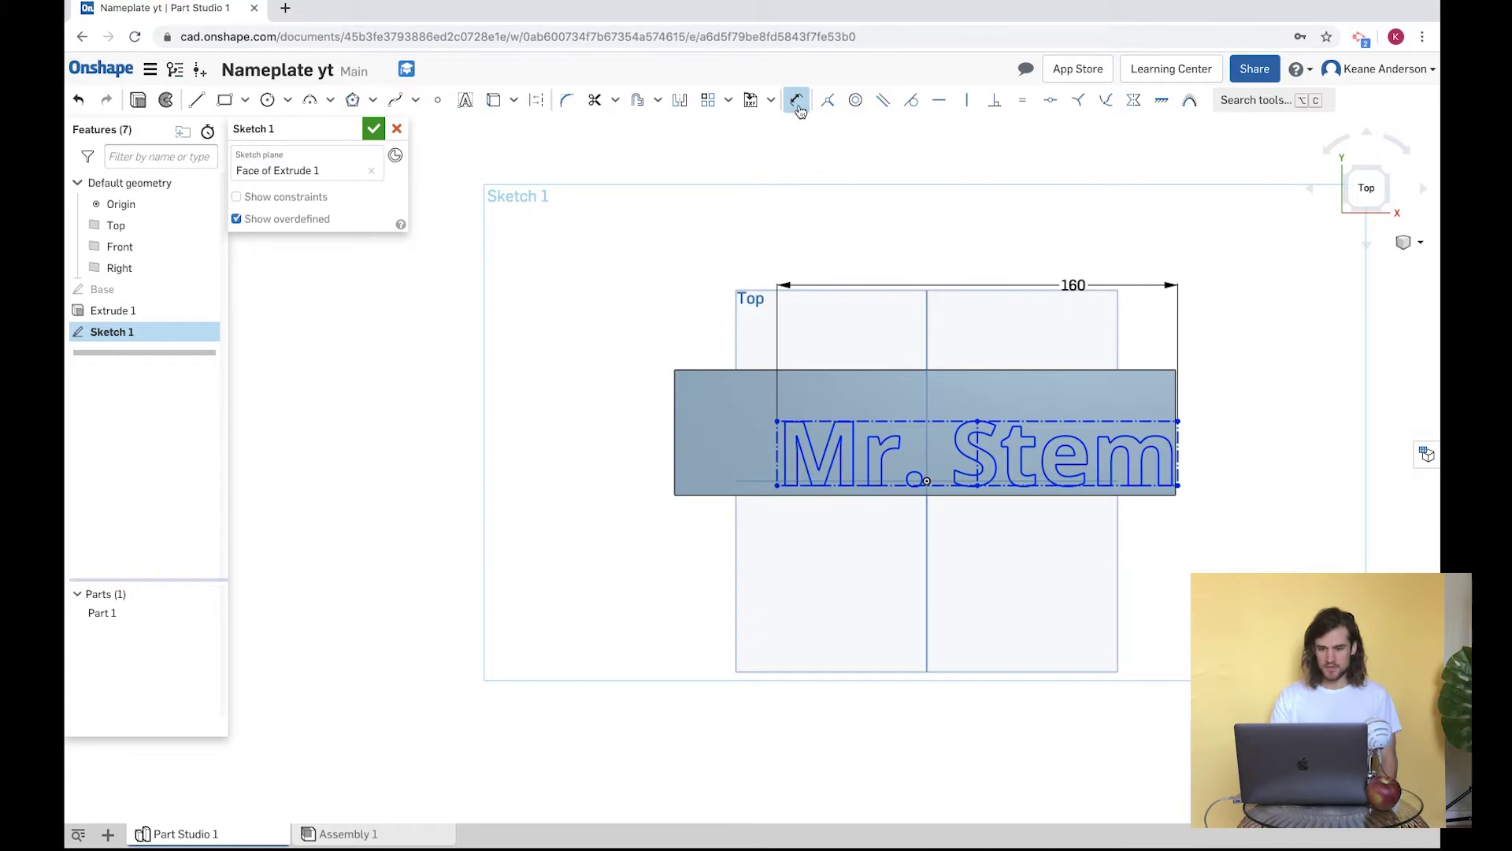
key("Escape")
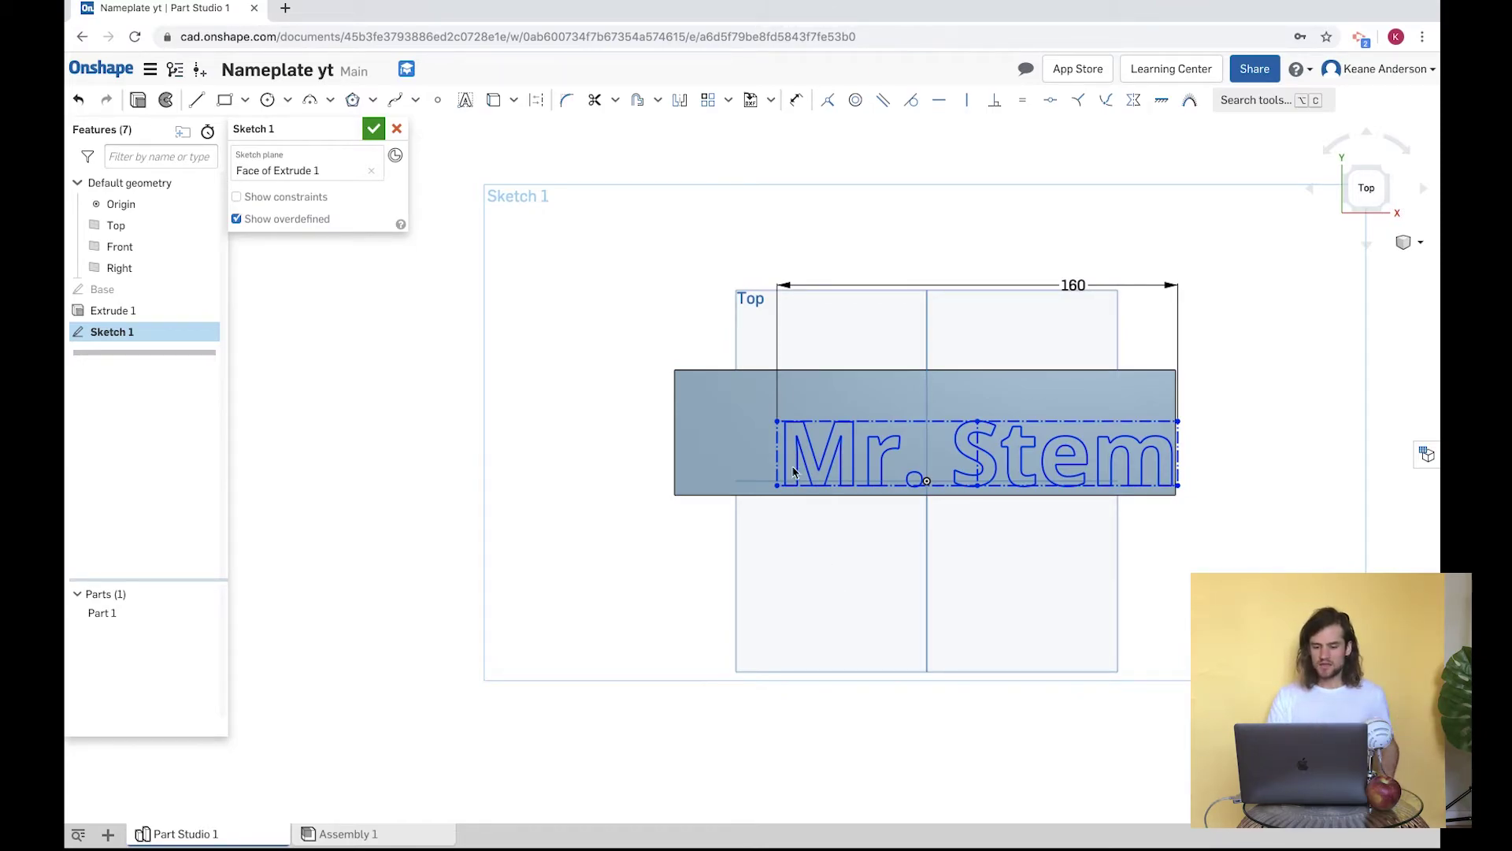
left_click(1241, 437)
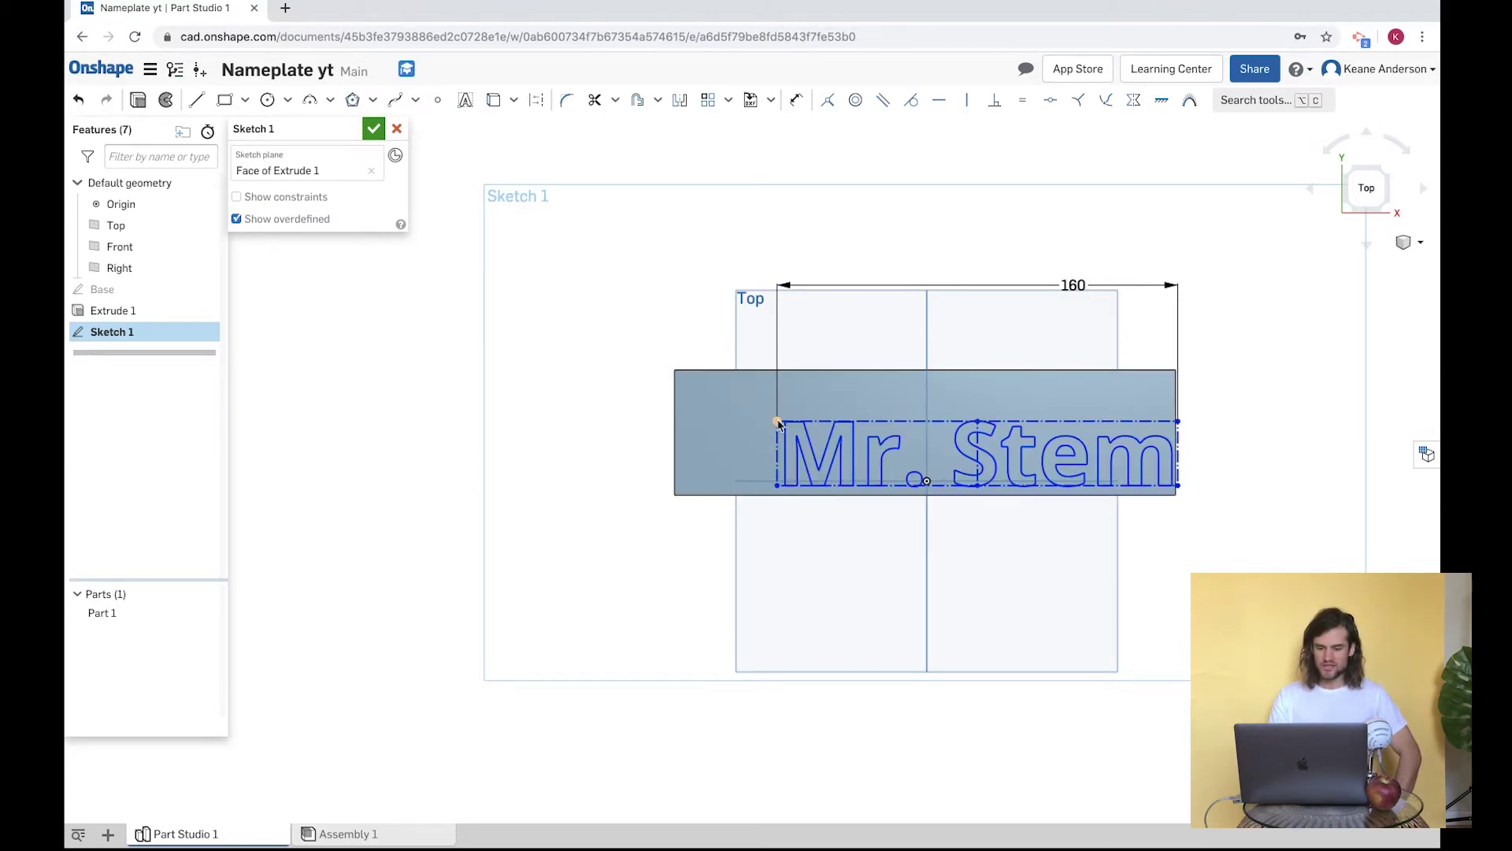
left_click_drag(776, 423, 728, 404)
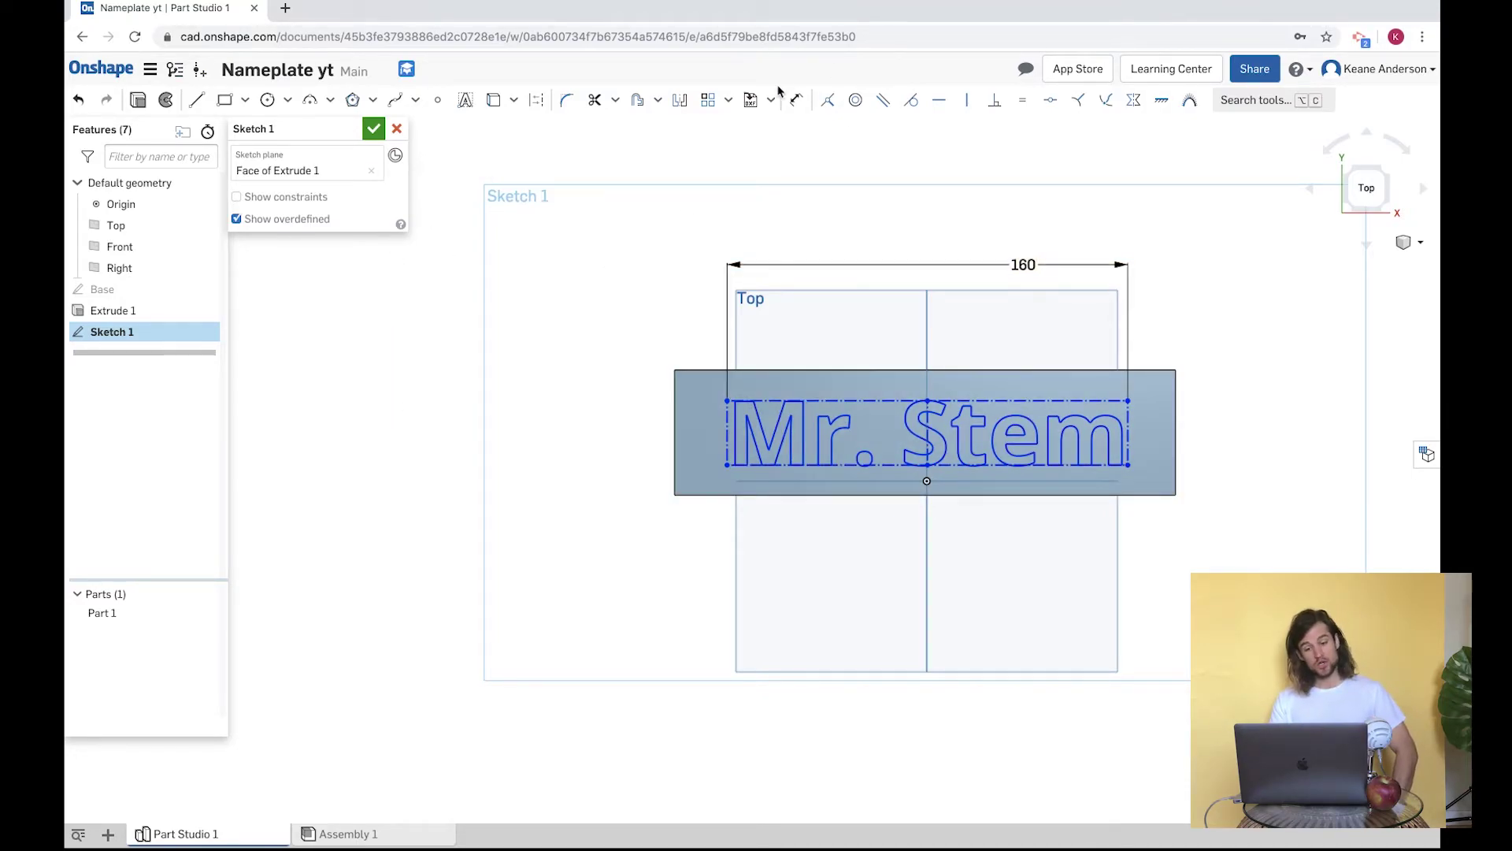
left_click(797, 101)
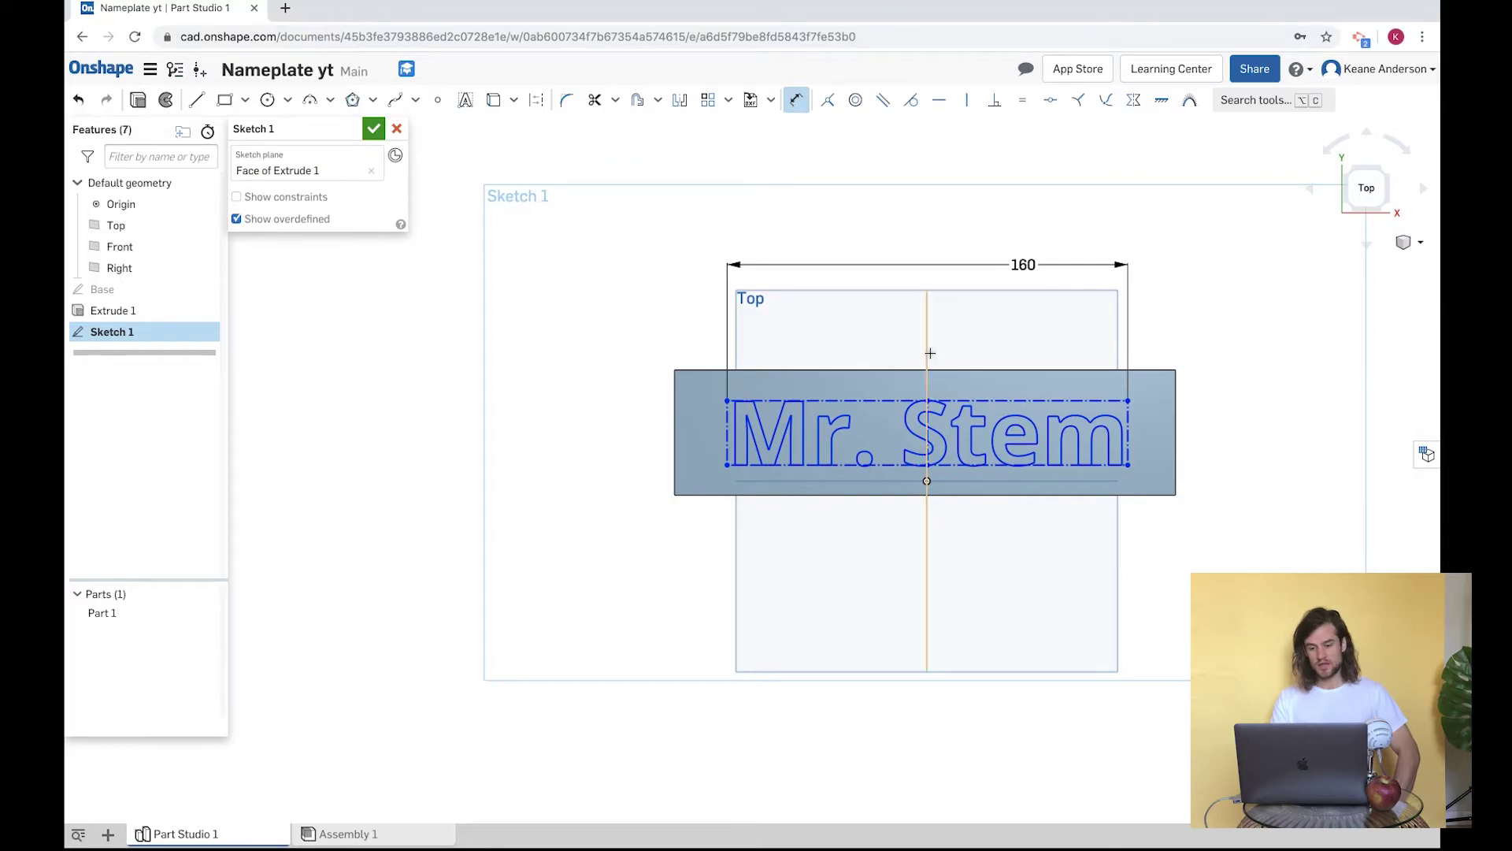
left_click(869, 402)
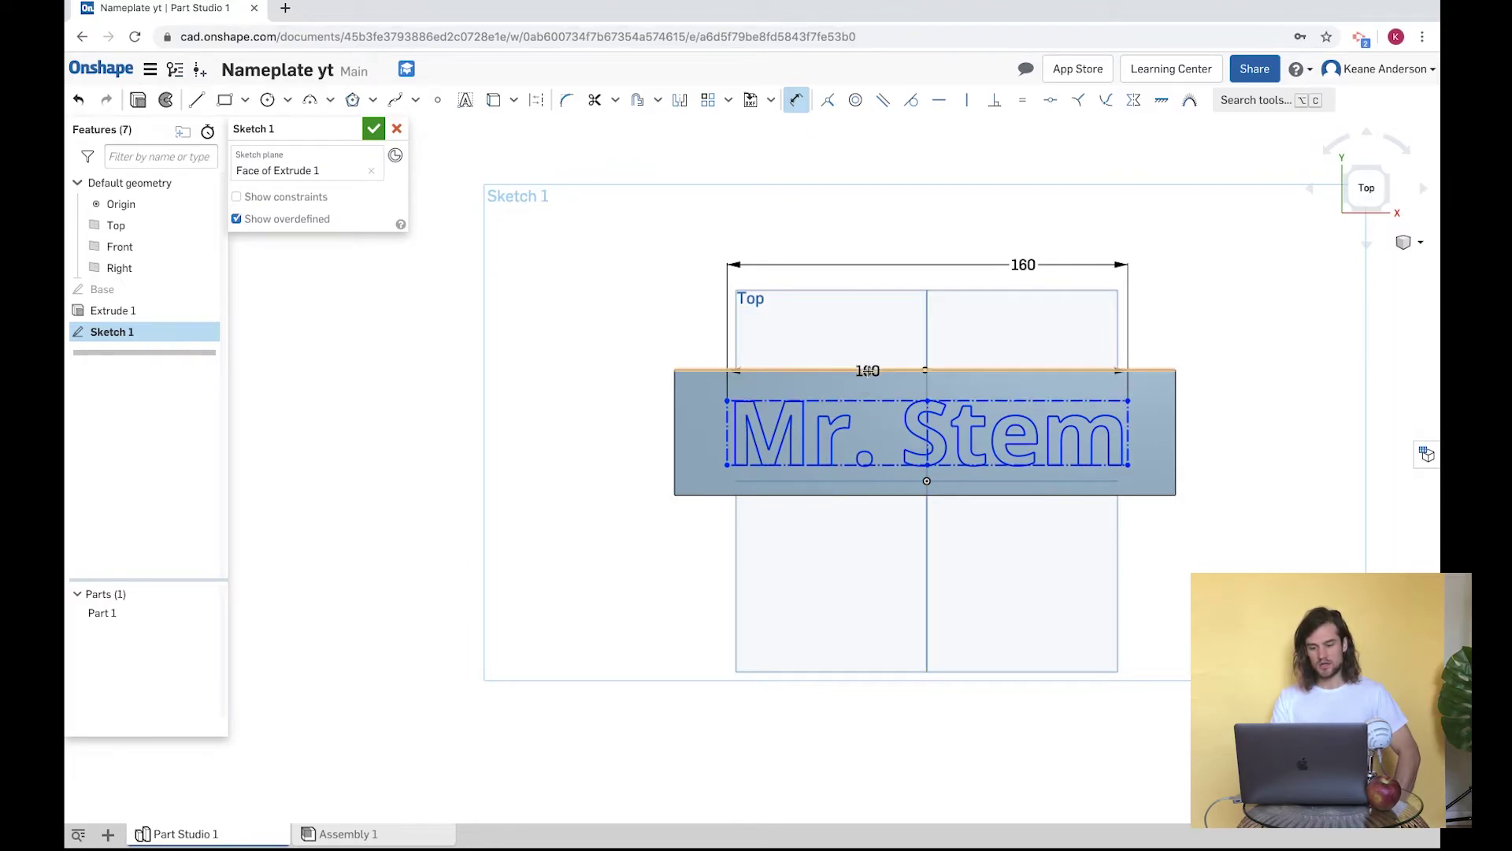
left_click(867, 371)
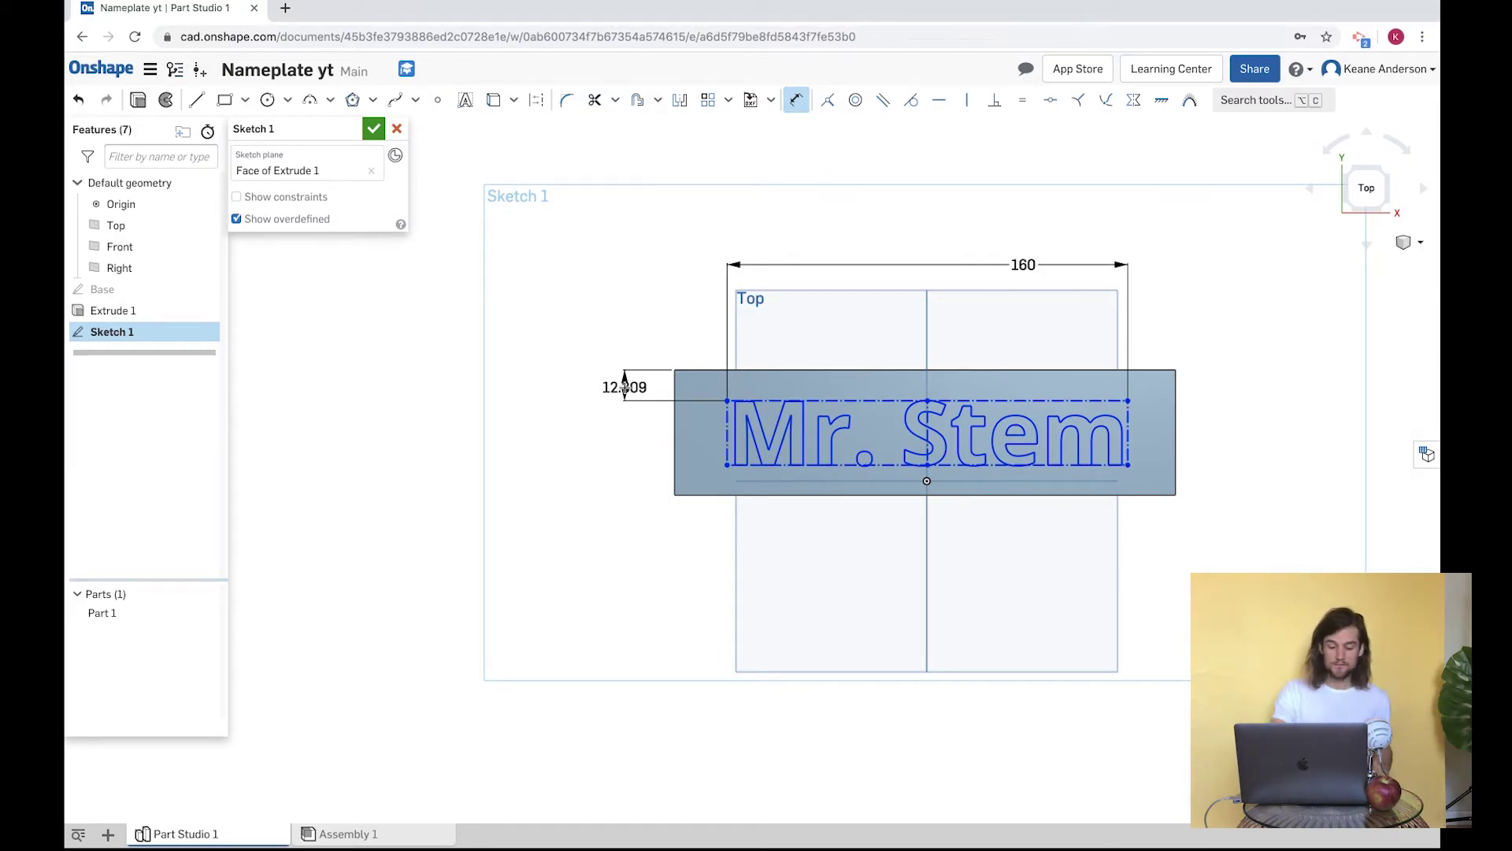
key("Escape")
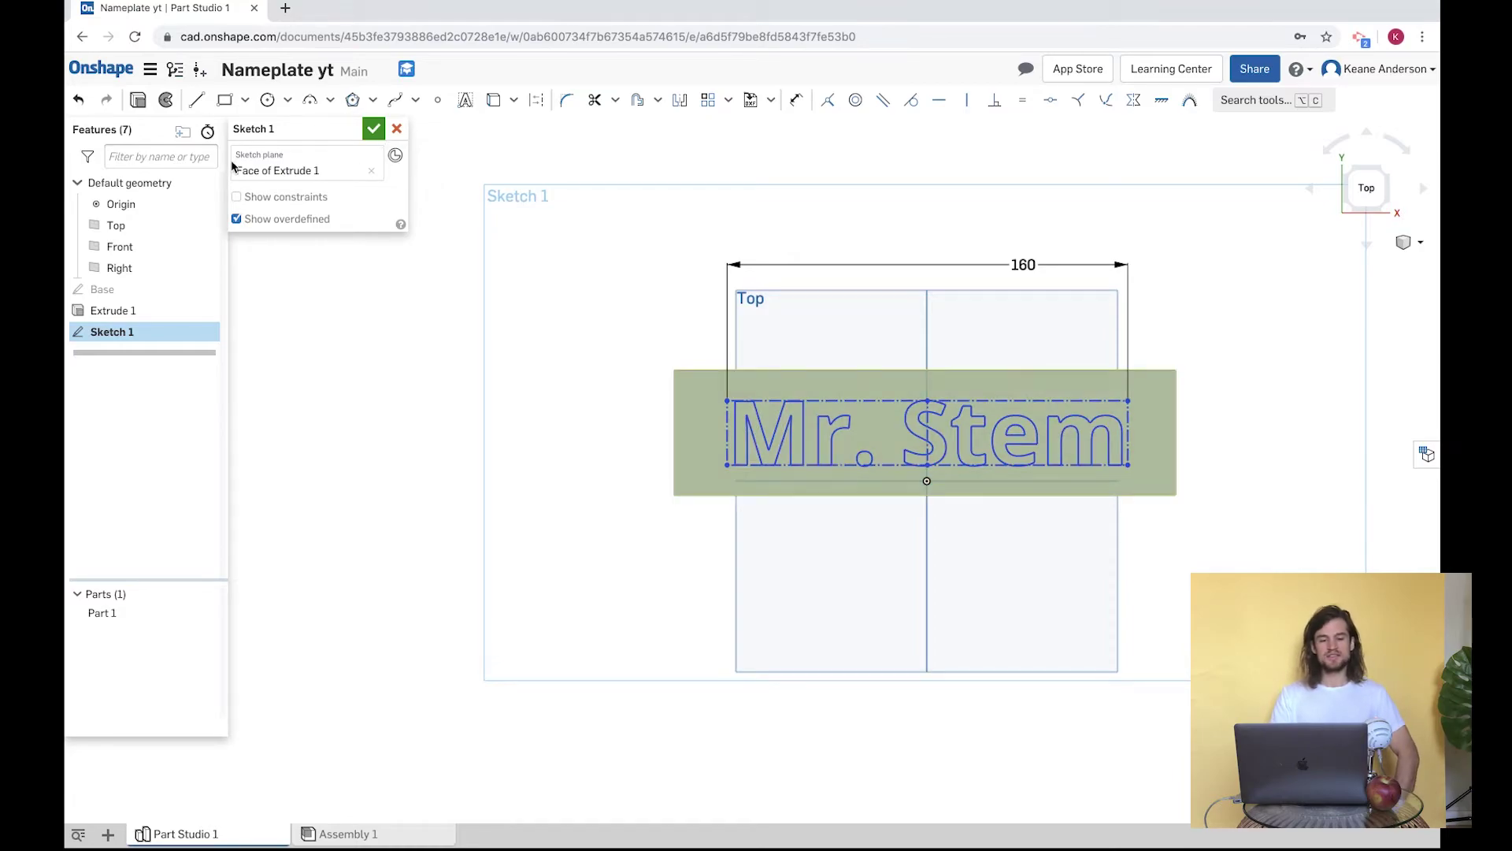
- Draw vertical lines from the text box's upper and lower edges to the block's nearest edges, about 12.3 mm and 12 mm long
left_click(203, 103)
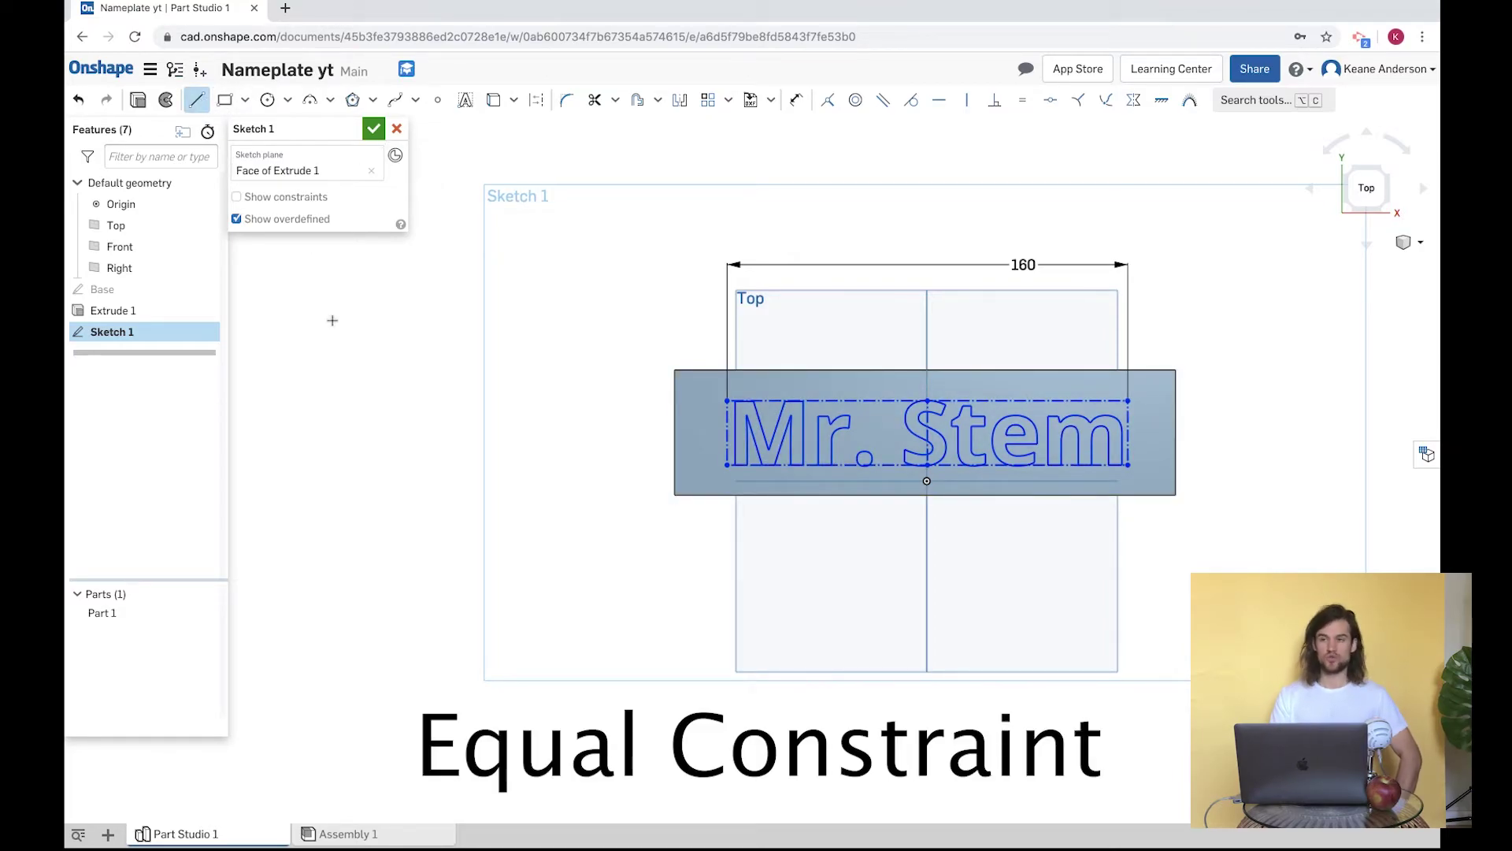
left_click(862, 399)
left_click(862, 370)
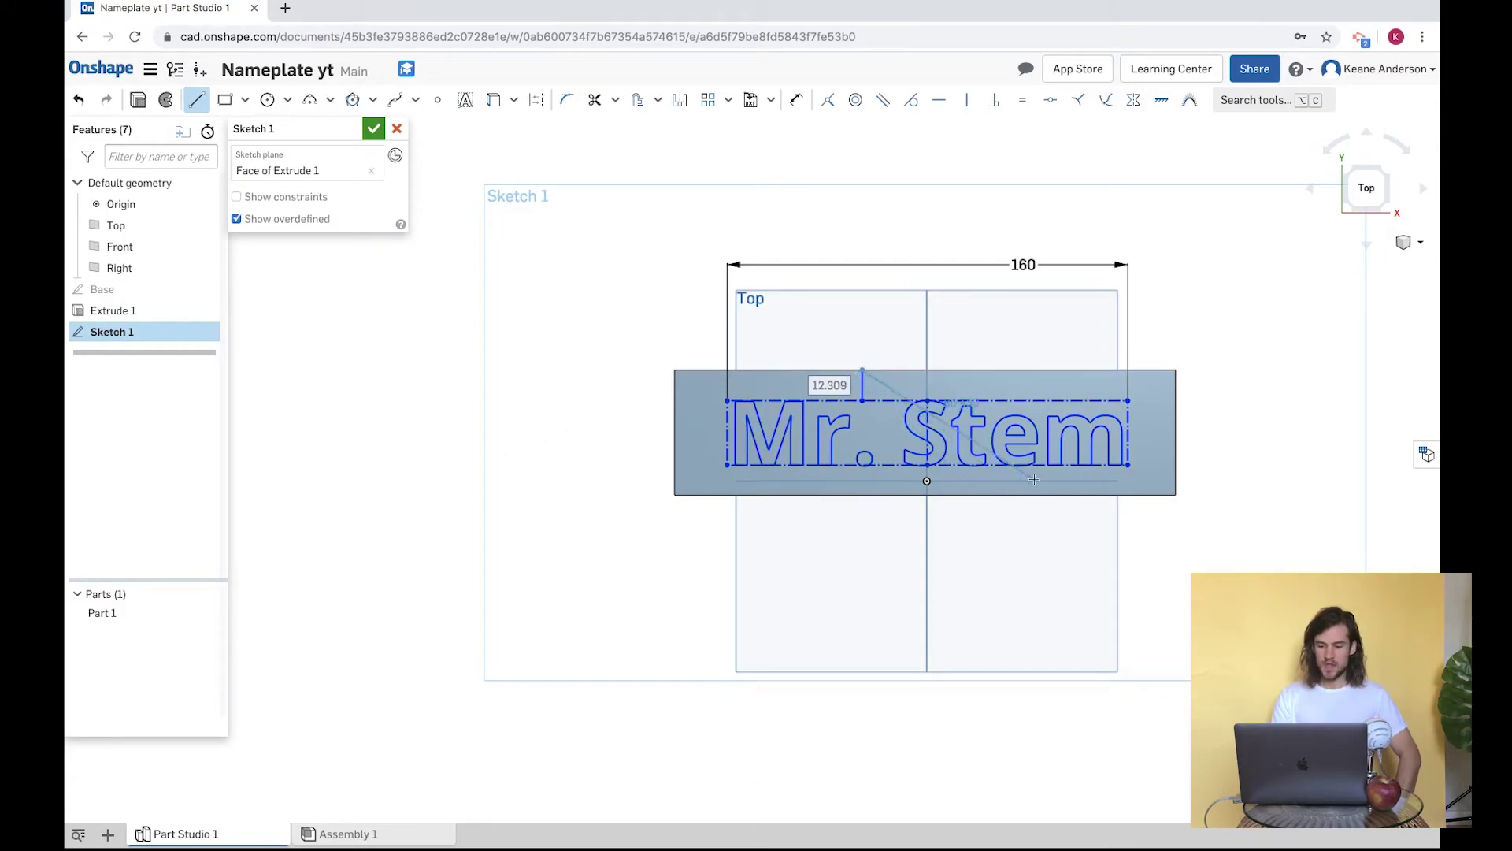
key("Escape")
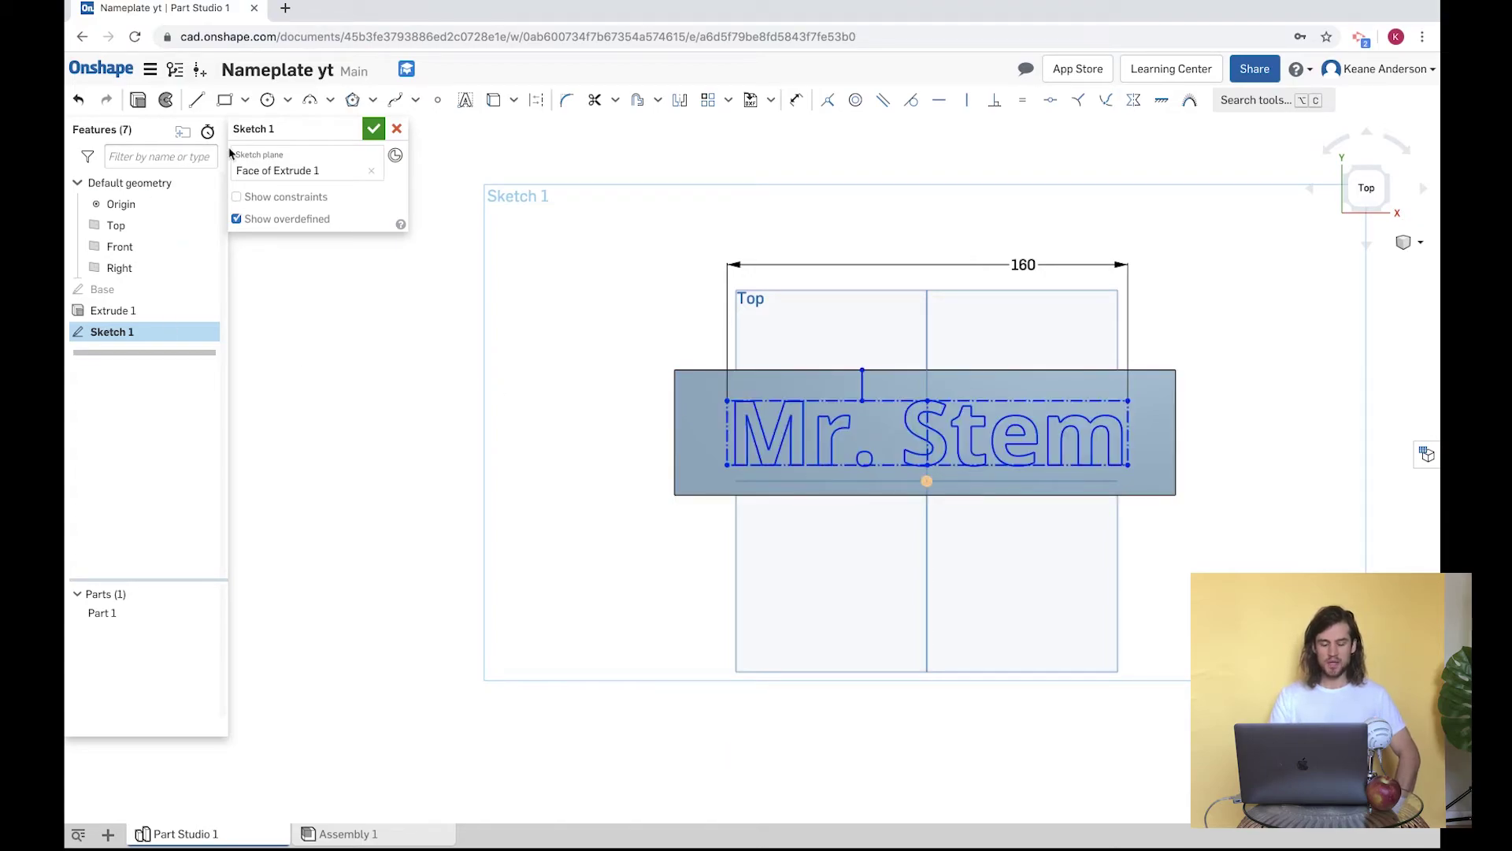
left_click(196, 100)
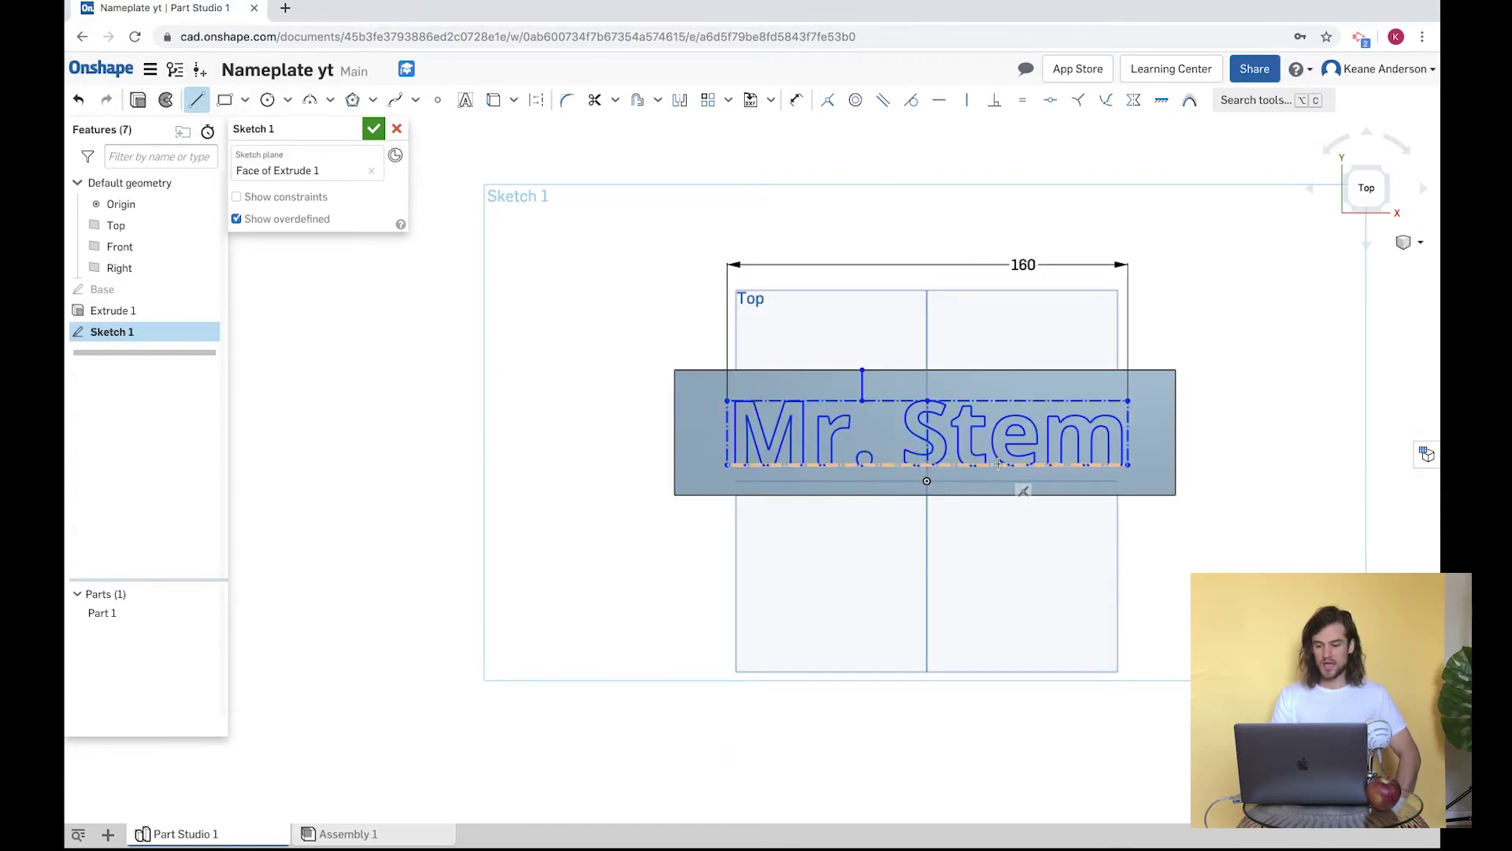
left_click(958, 465)
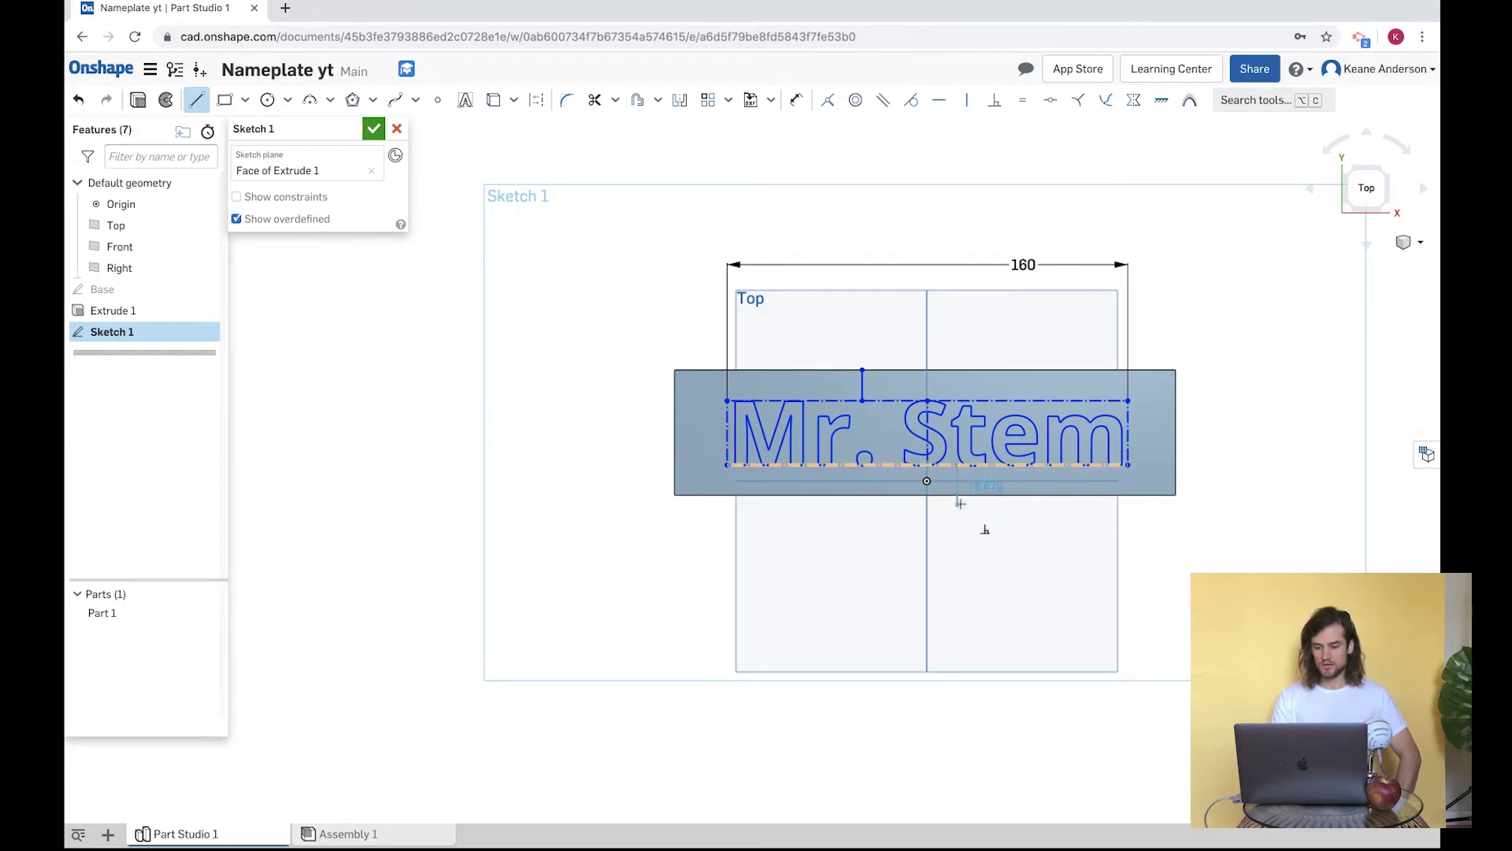
left_click(956, 495)
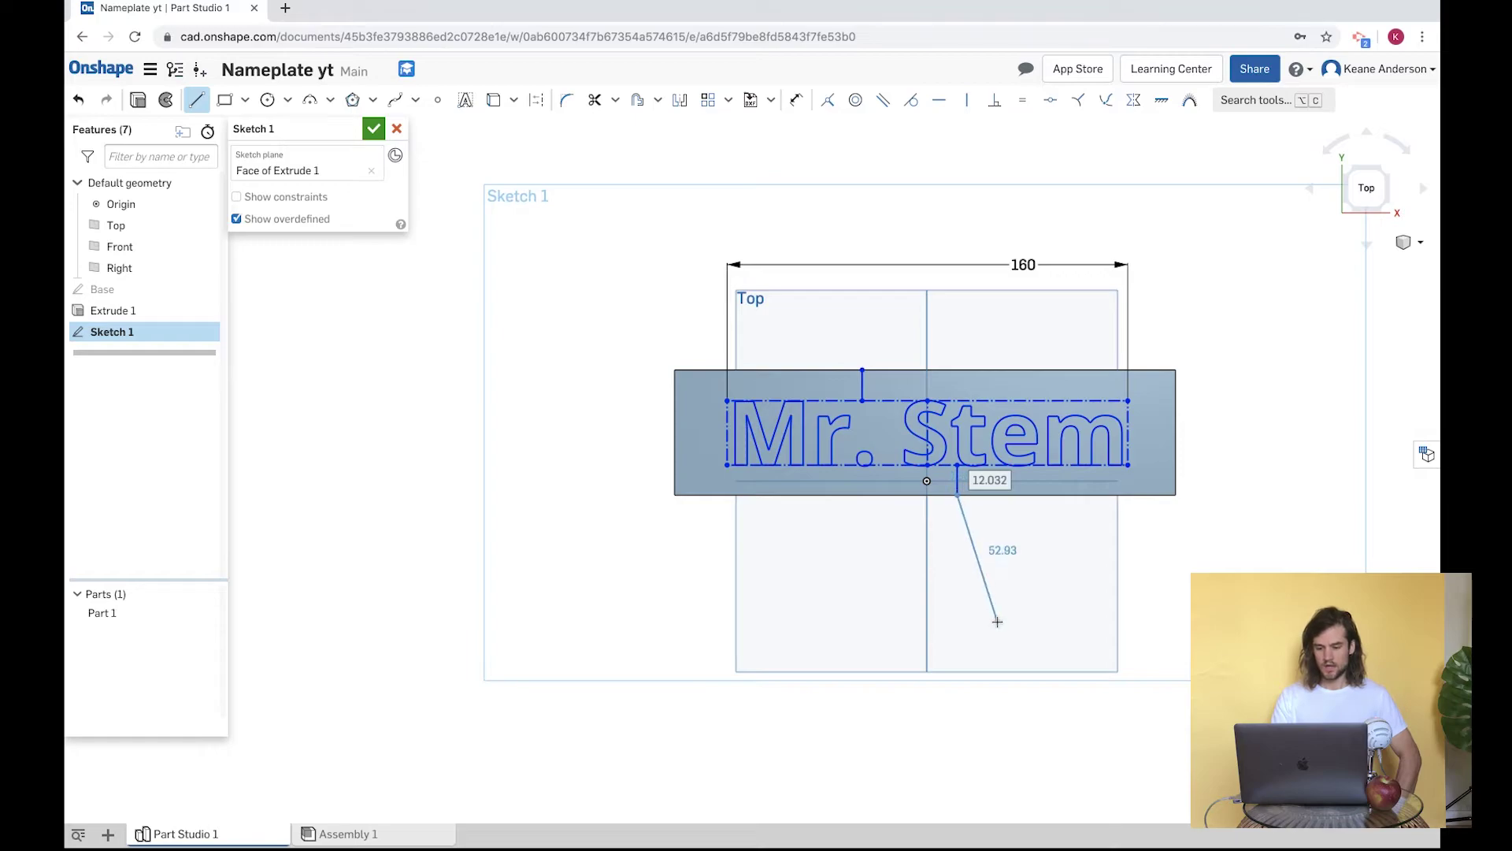
key("Escape")
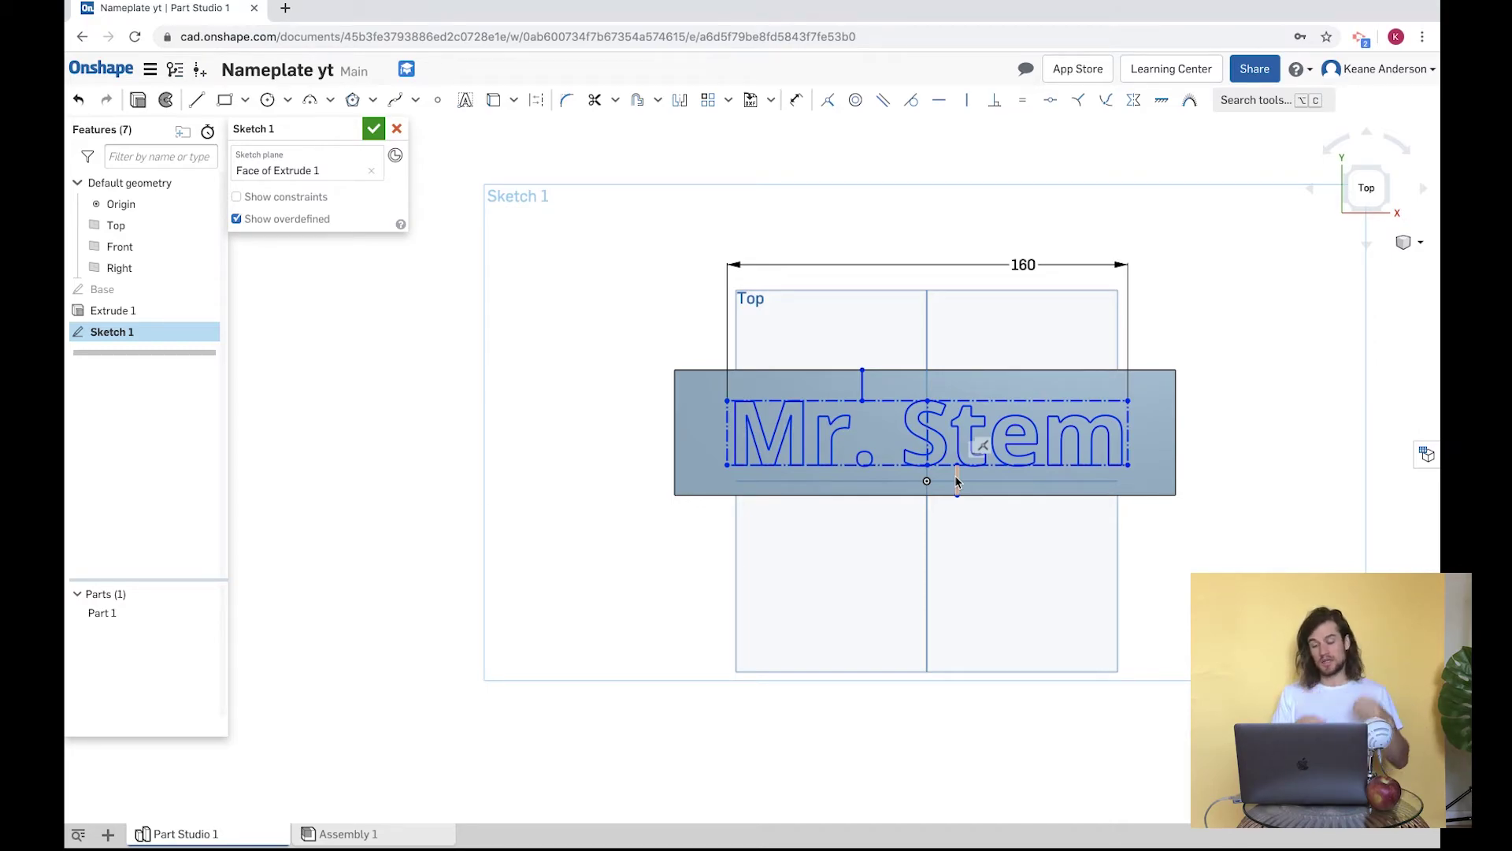
- Apply an Equal constraint to the two vertical lines to center the text vertically on the block
left_click(1032, 107)
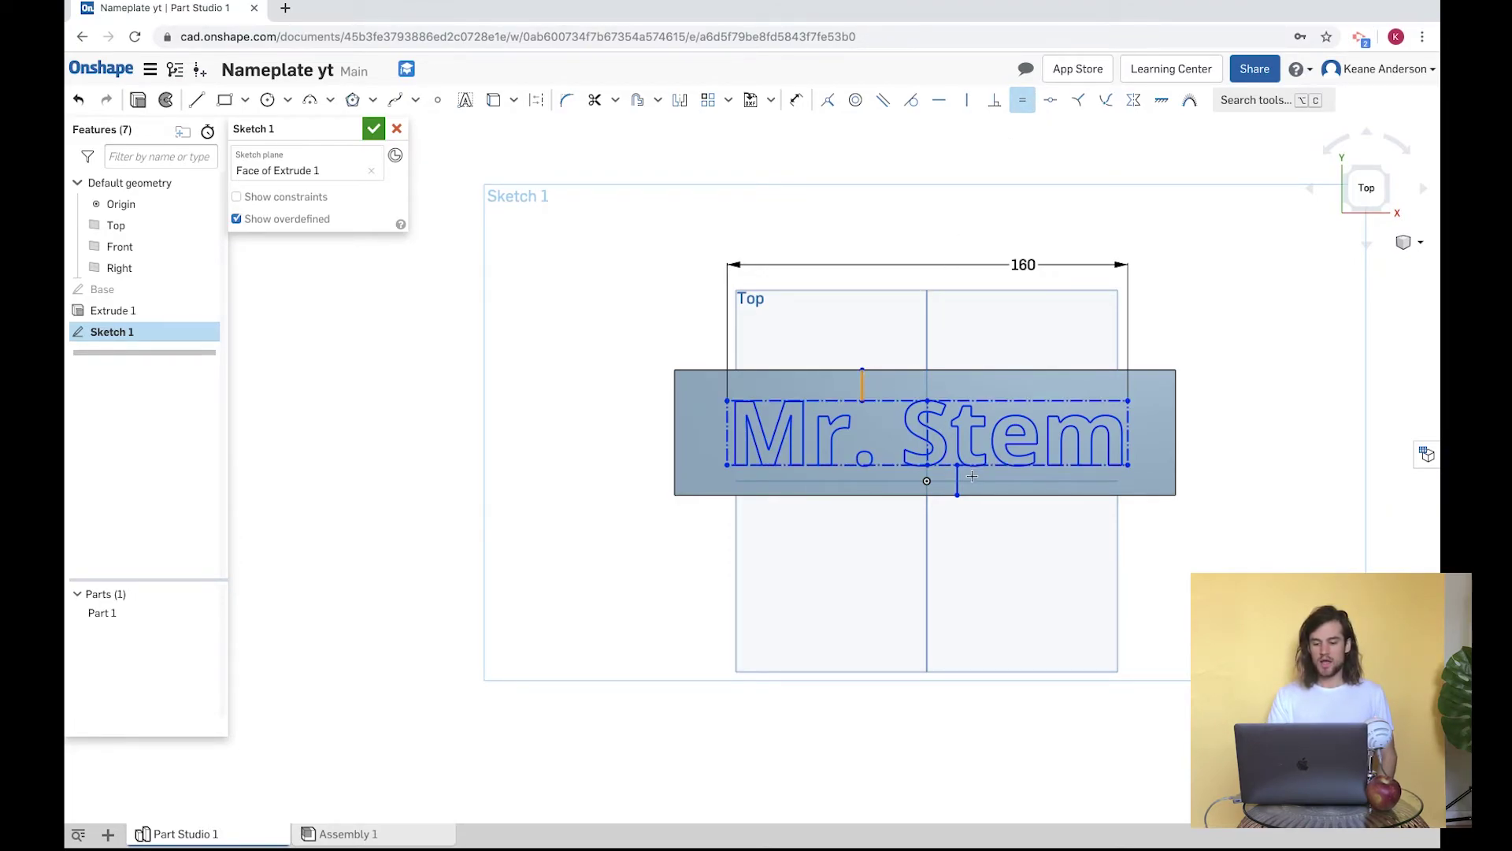
left_click(957, 477)
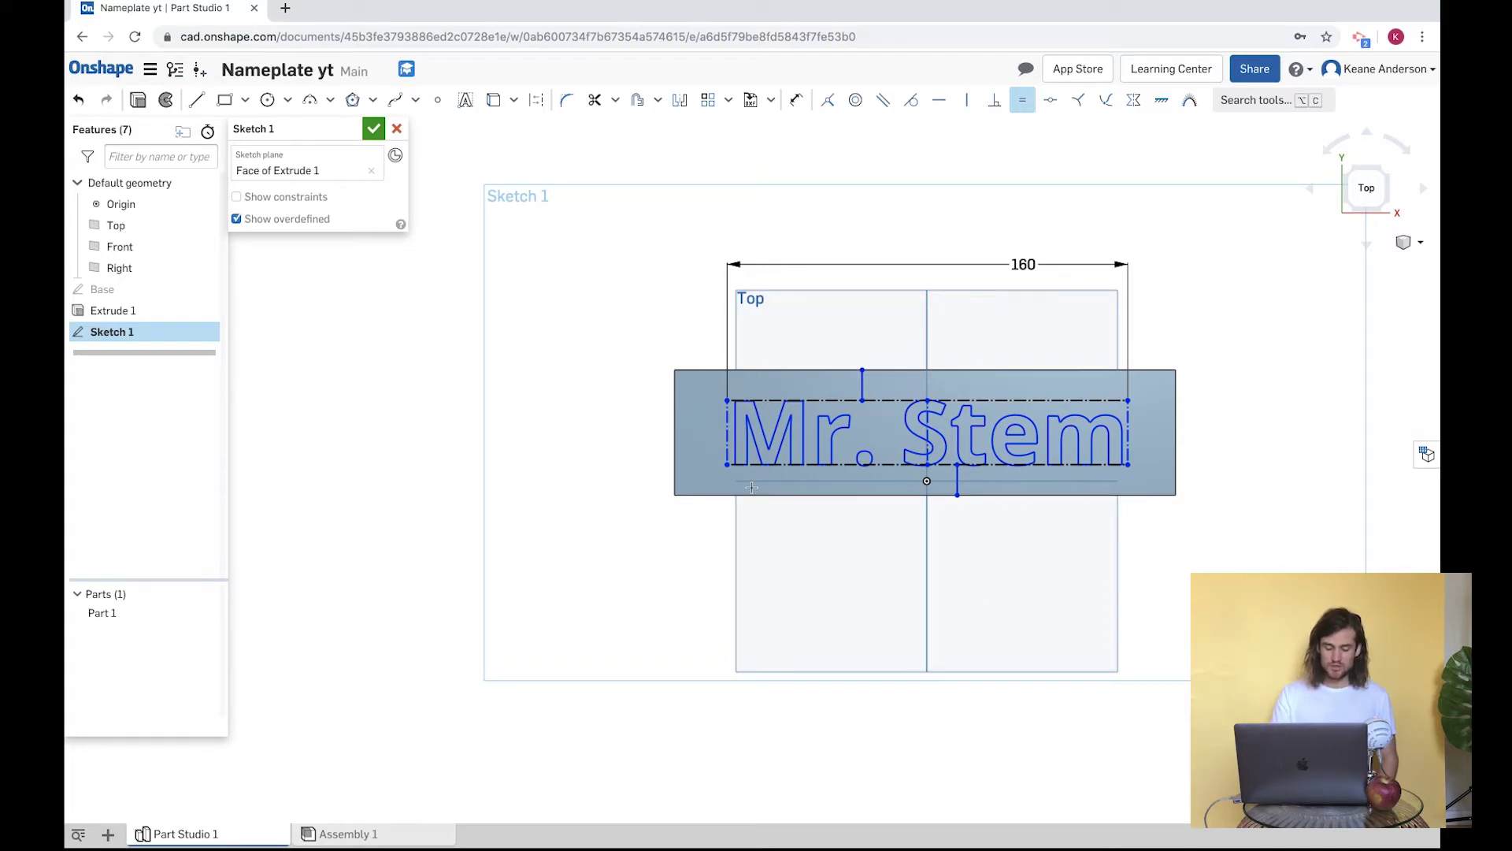
key("Escape")
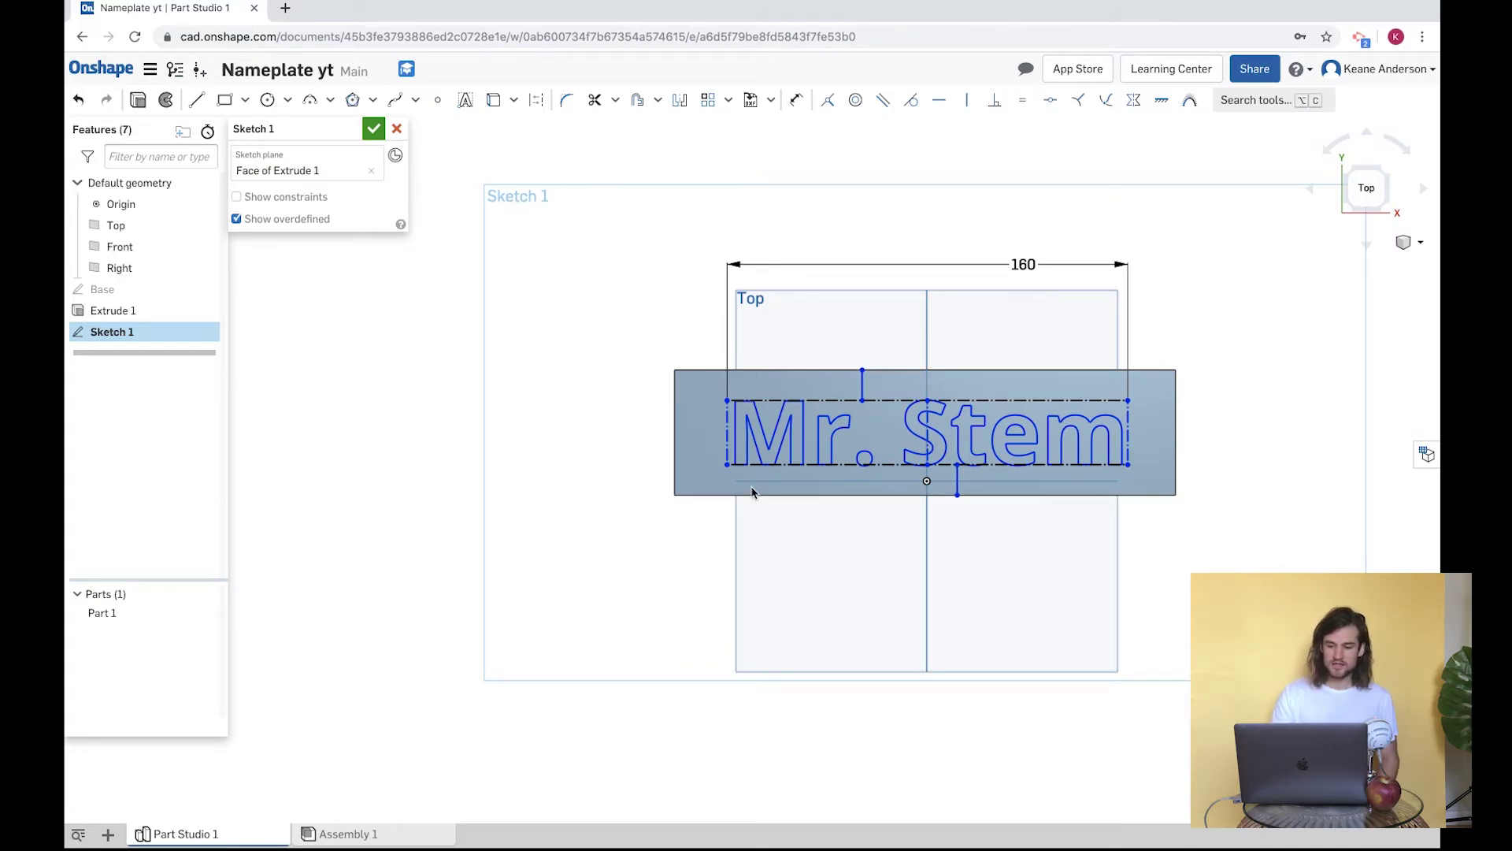
- Draw horizontal lines from the midpoints of the text box's left and right sides to the block's side edges, the right one about 19 mm long
left_click(197, 100)
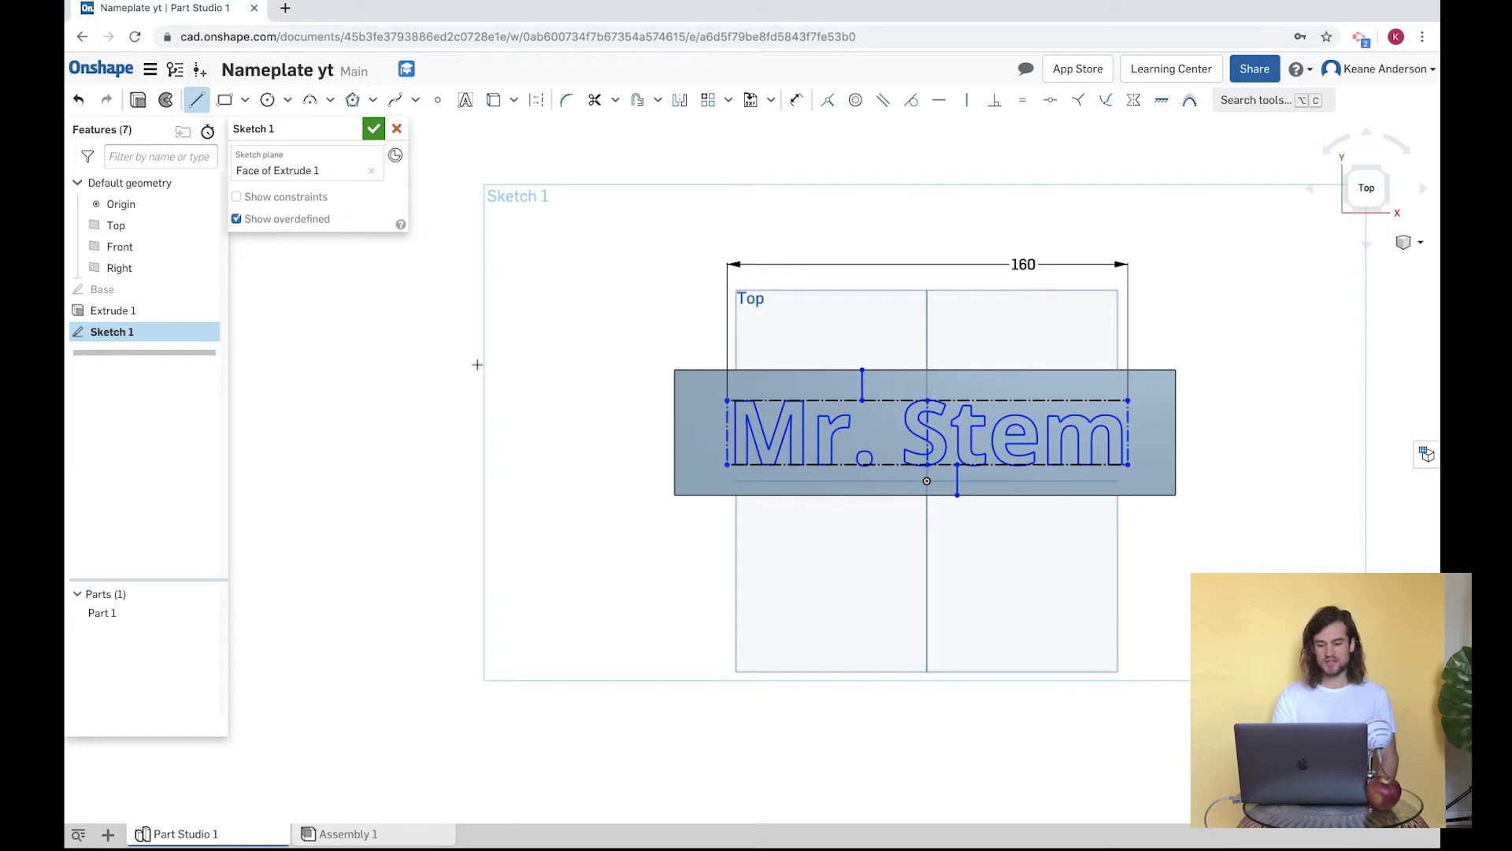
left_click(728, 434)
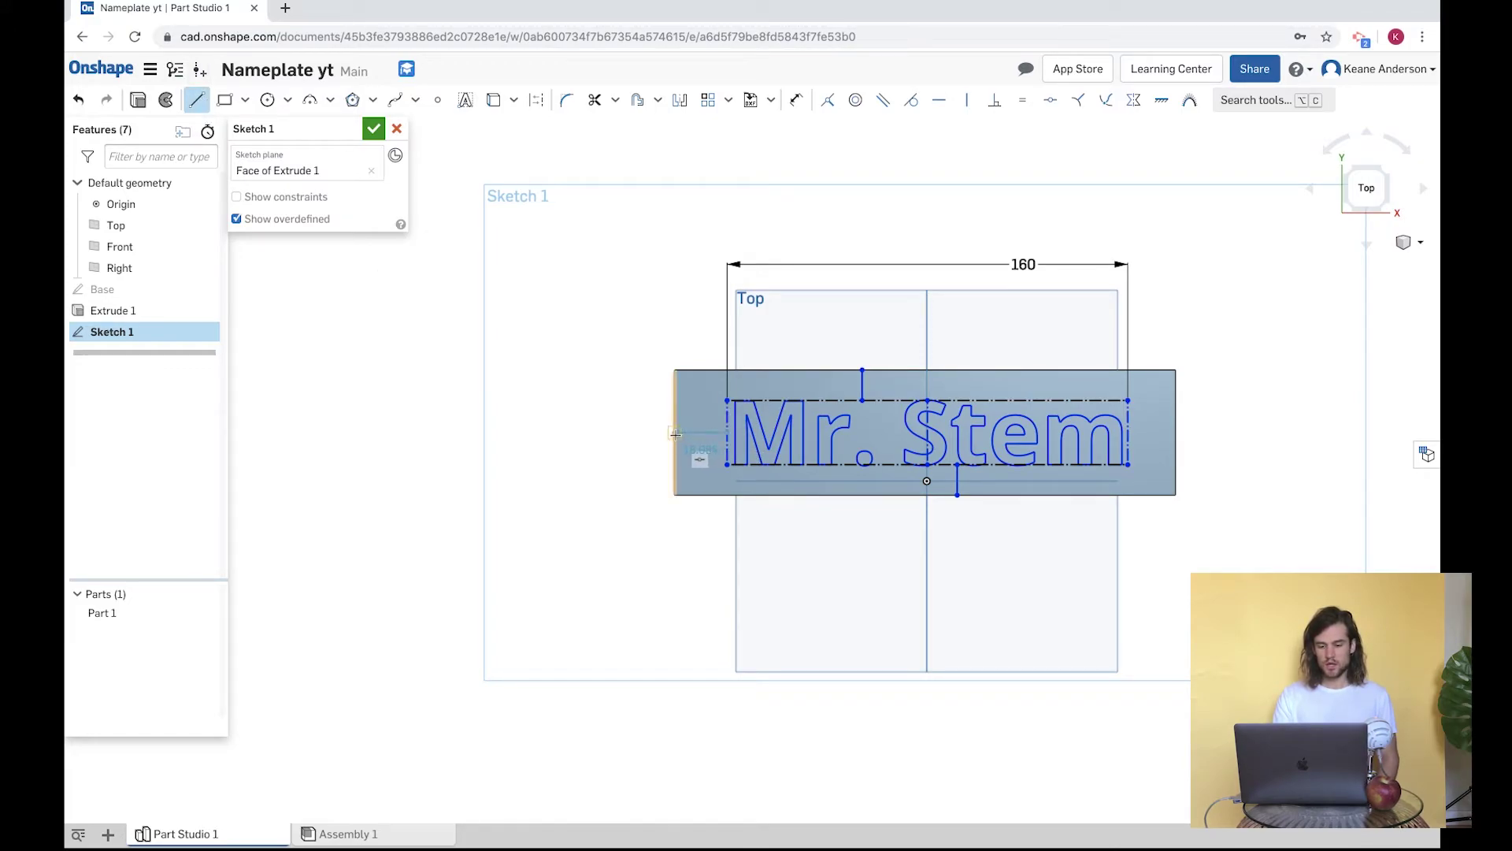
left_click(675, 433)
key("Escape")
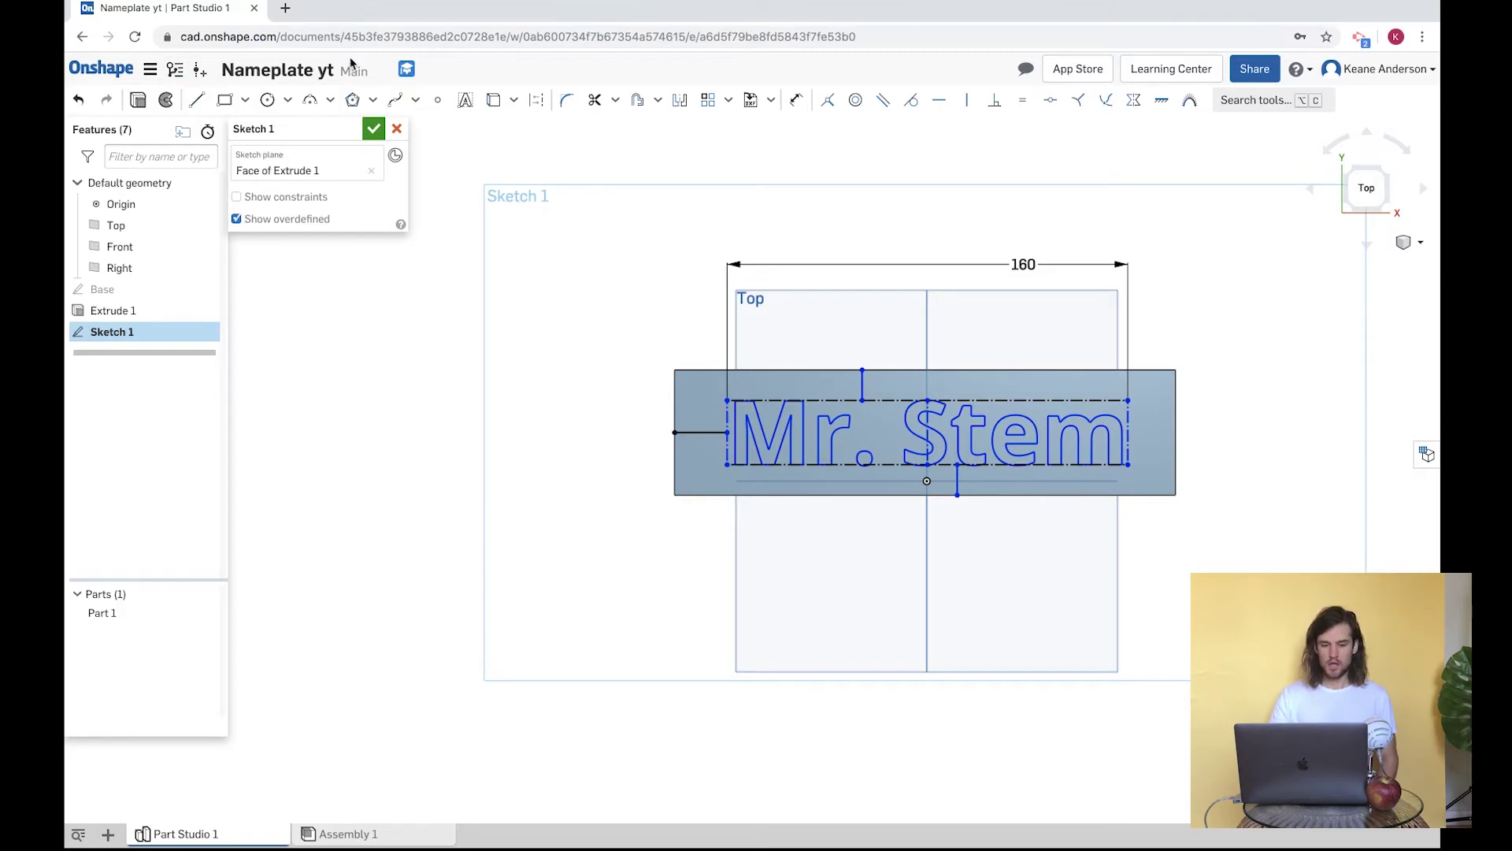
left_click(196, 100)
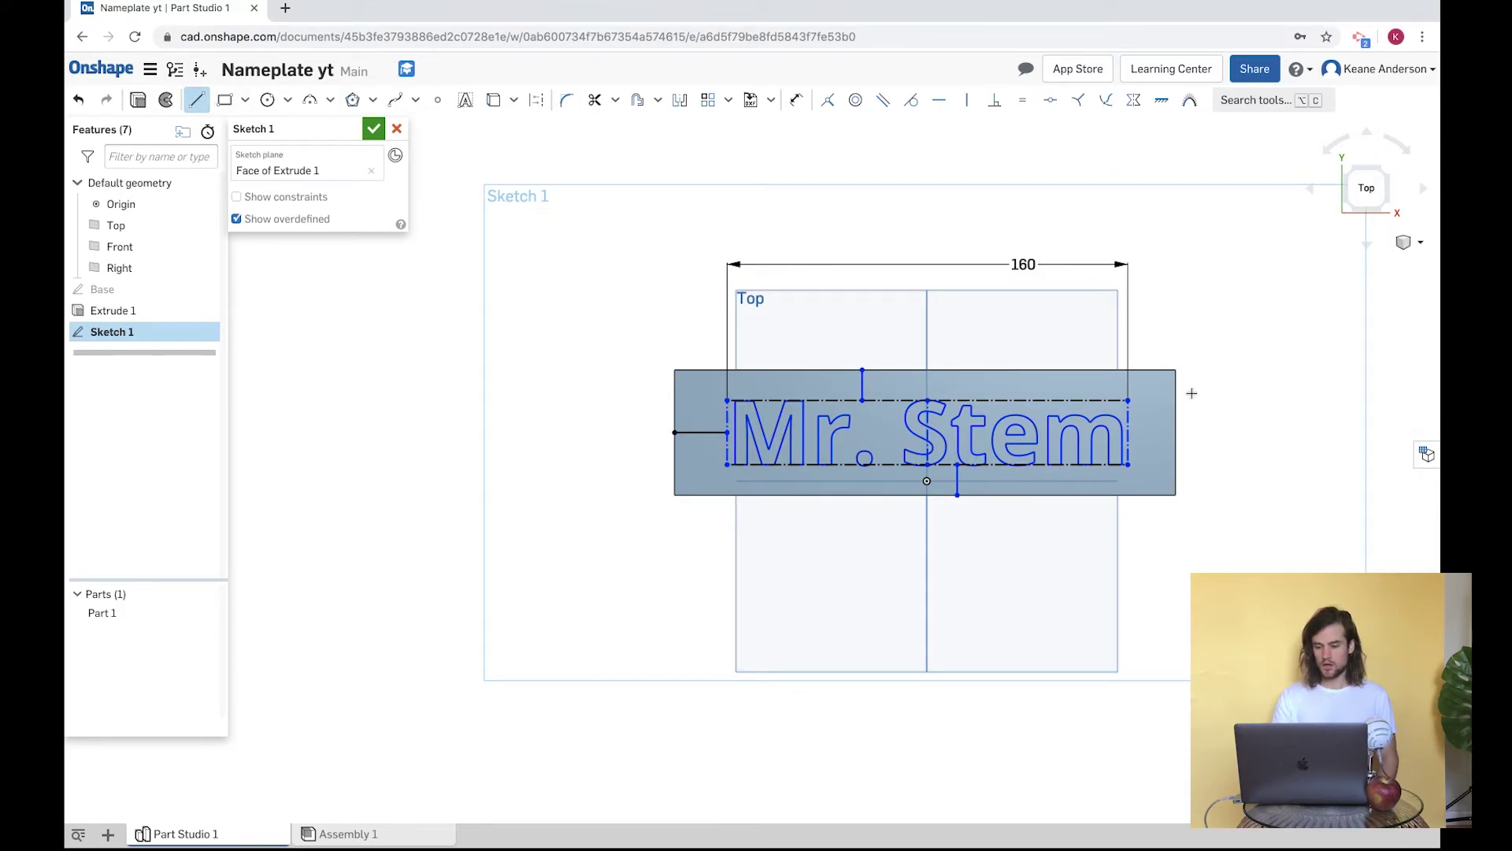
left_click(1129, 430)
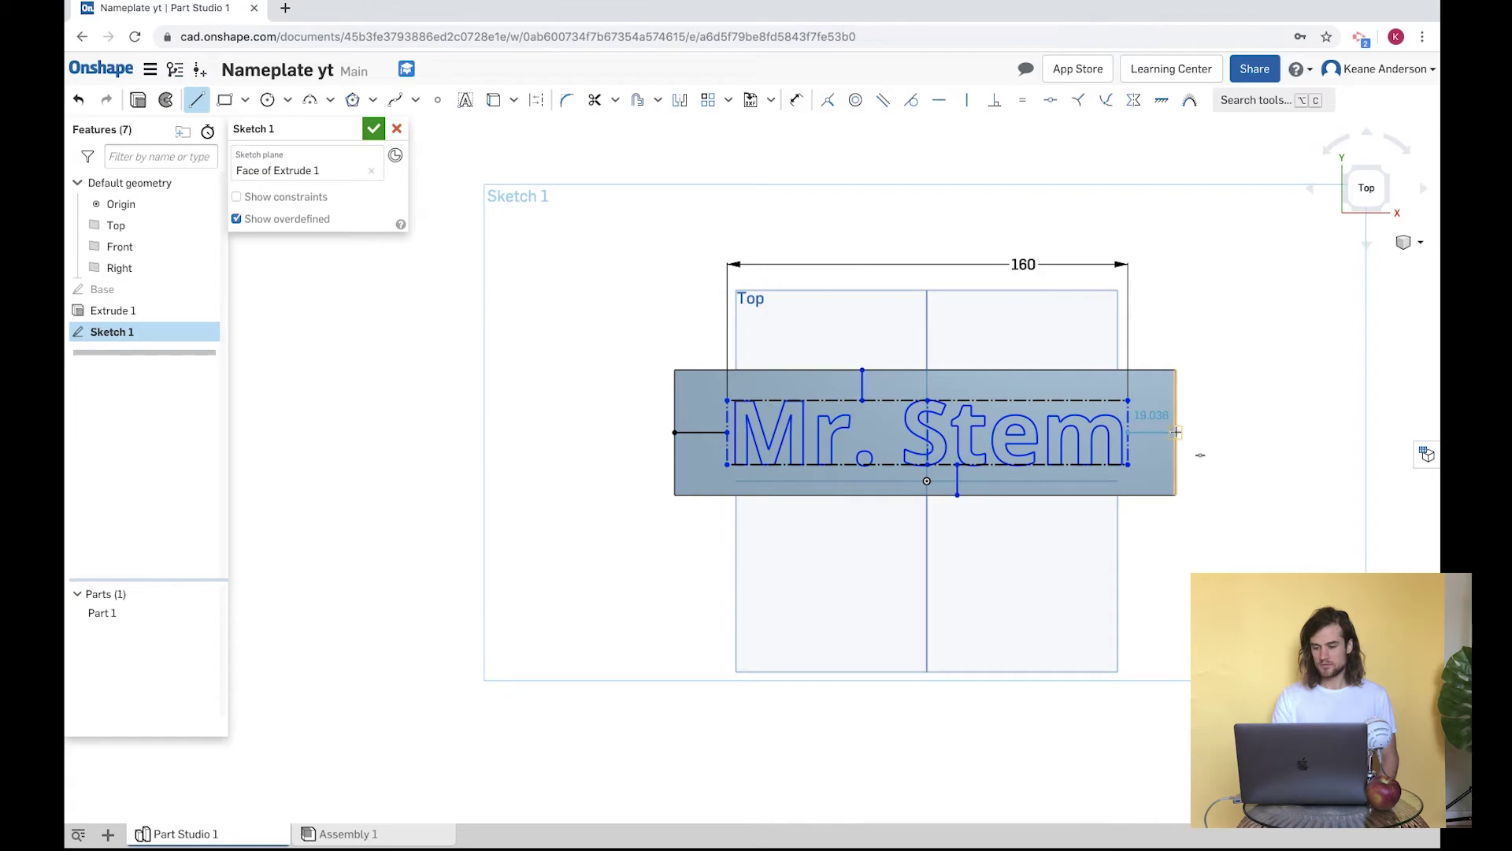
left_click(1176, 432)
key("Escape")
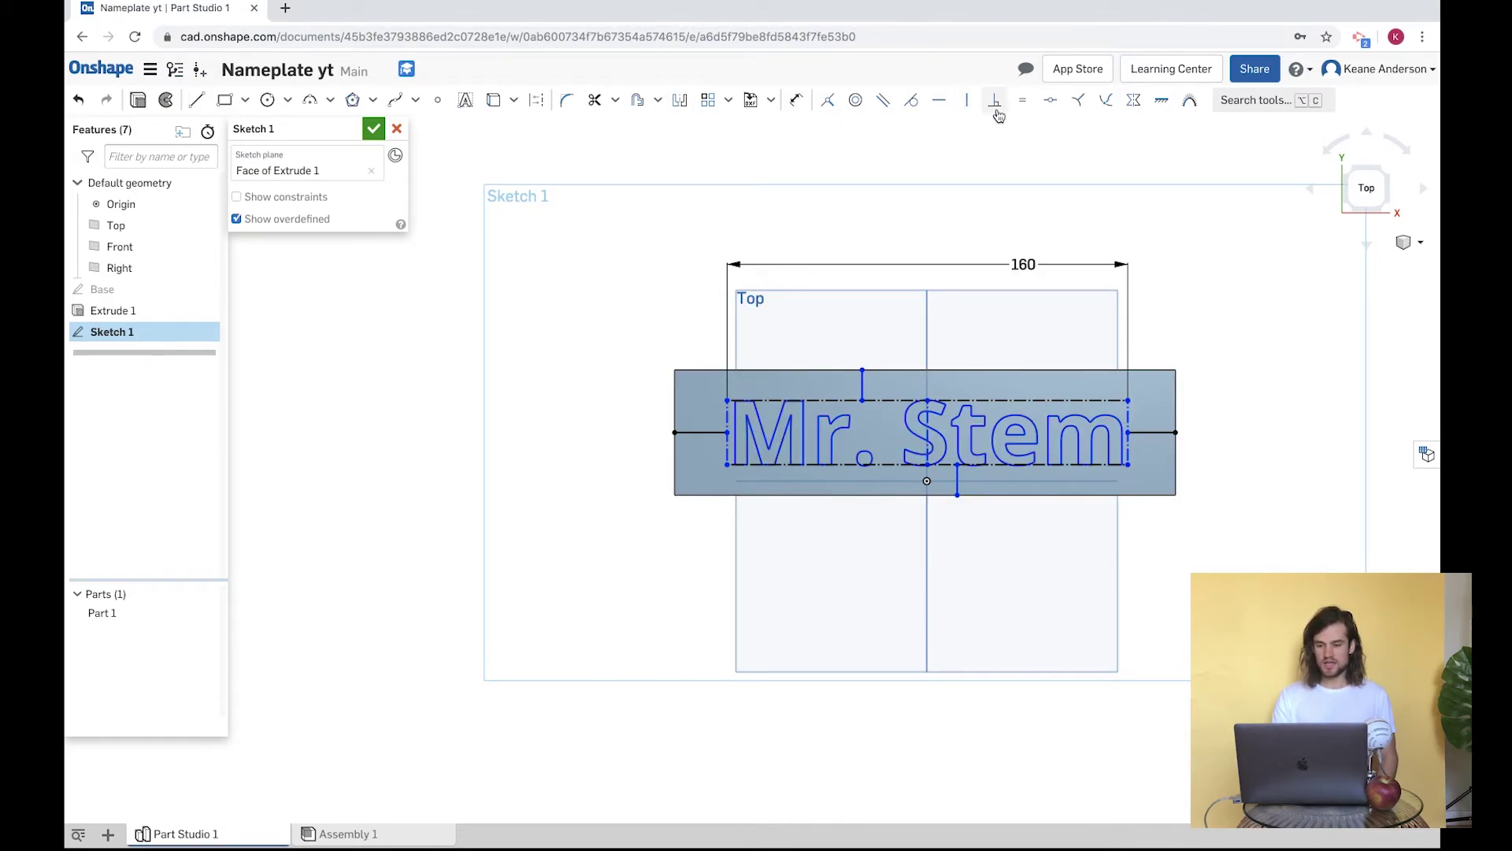
- Apply an Equal constraint to the two horizontal lines to center the text horizontally on the block
left_click(1022, 100)
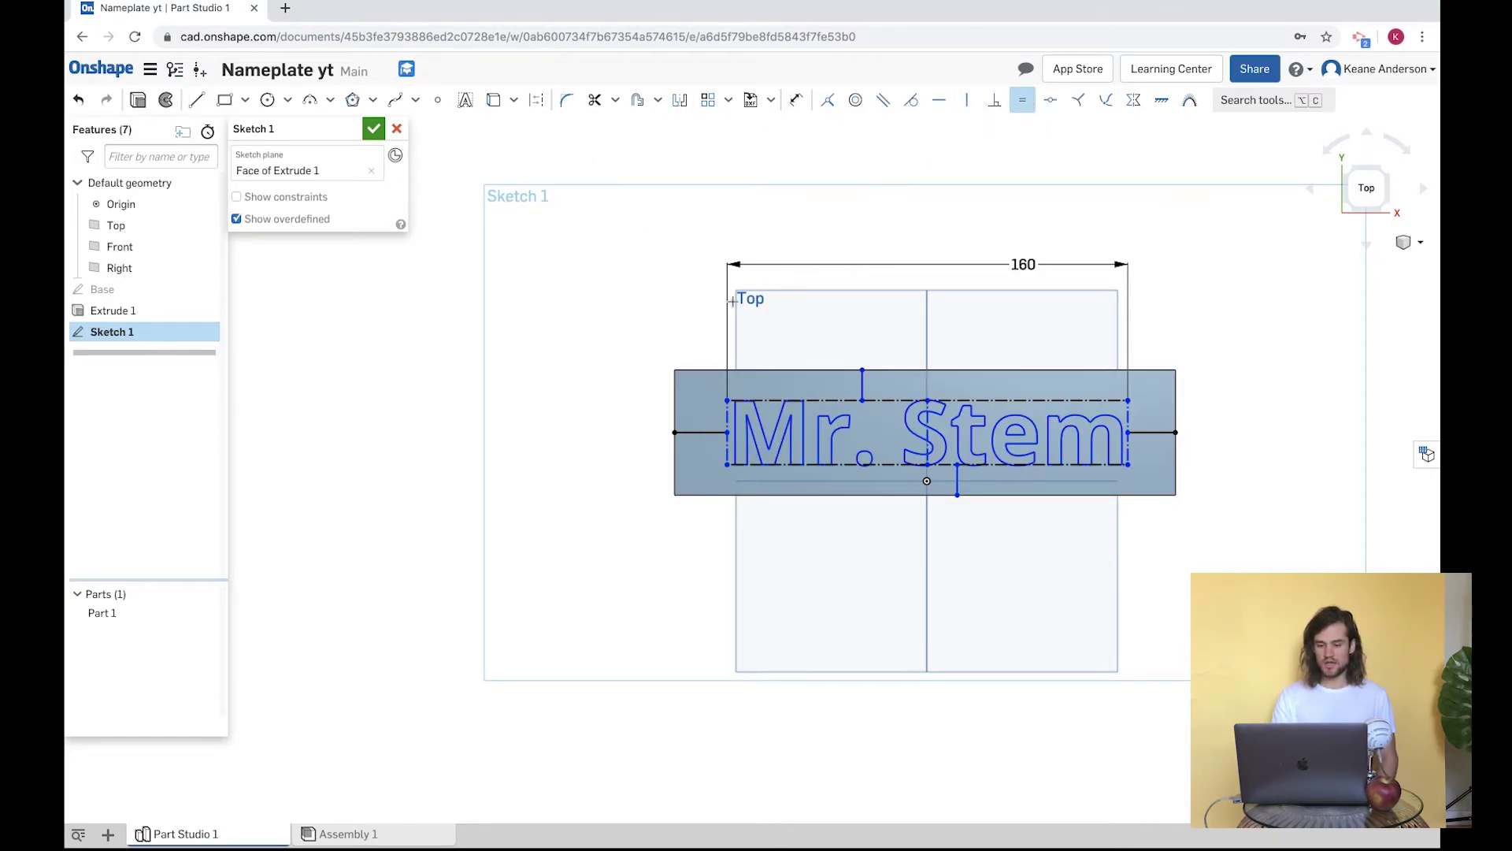
left_click(707, 432)
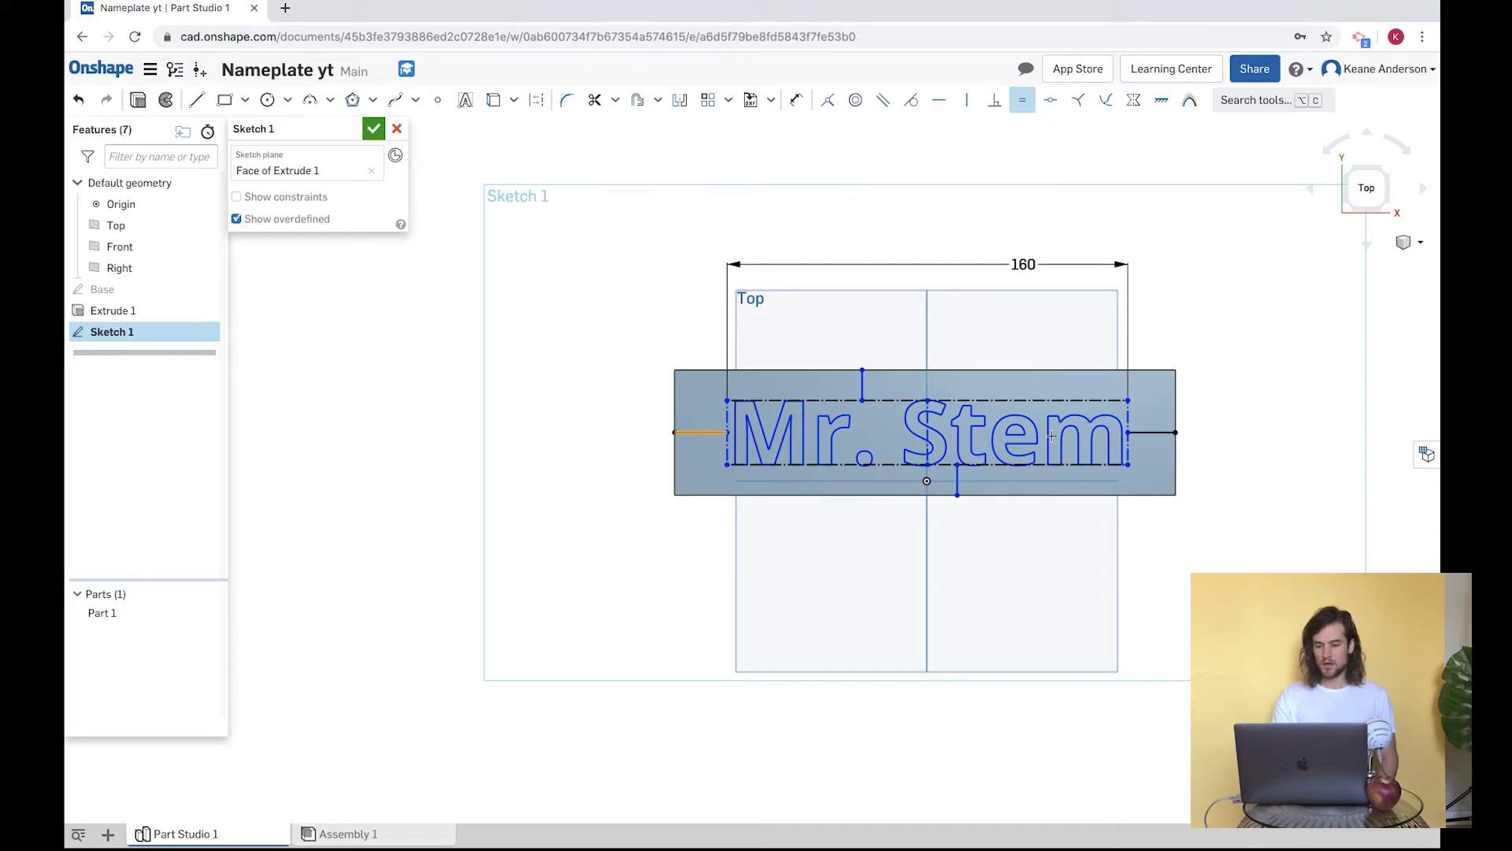
left_click(1154, 434)
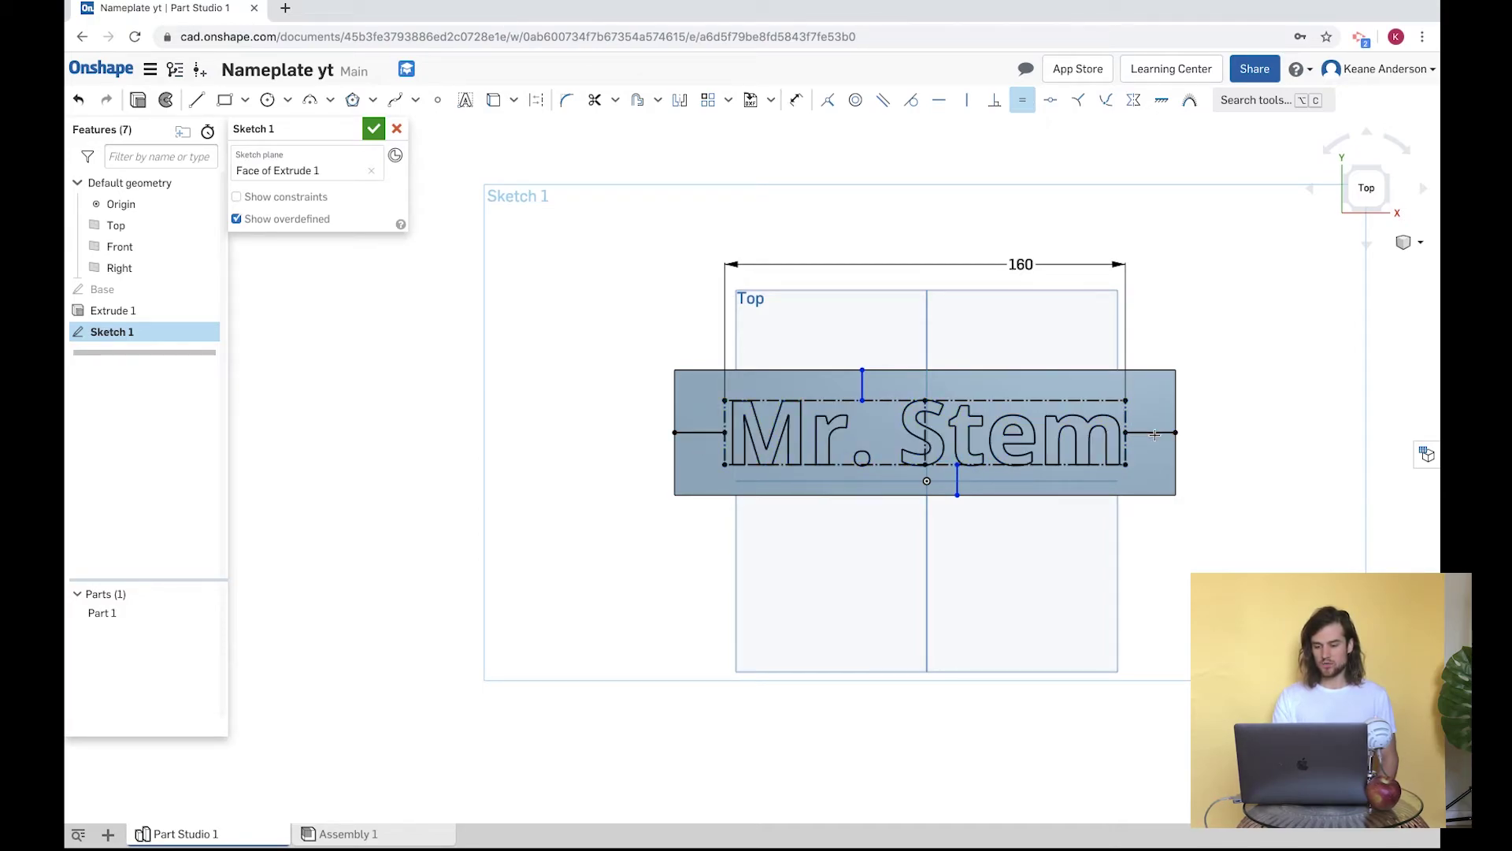
- Undo and redo the Equal constraint on the horizontal lines
left_click(80, 99)
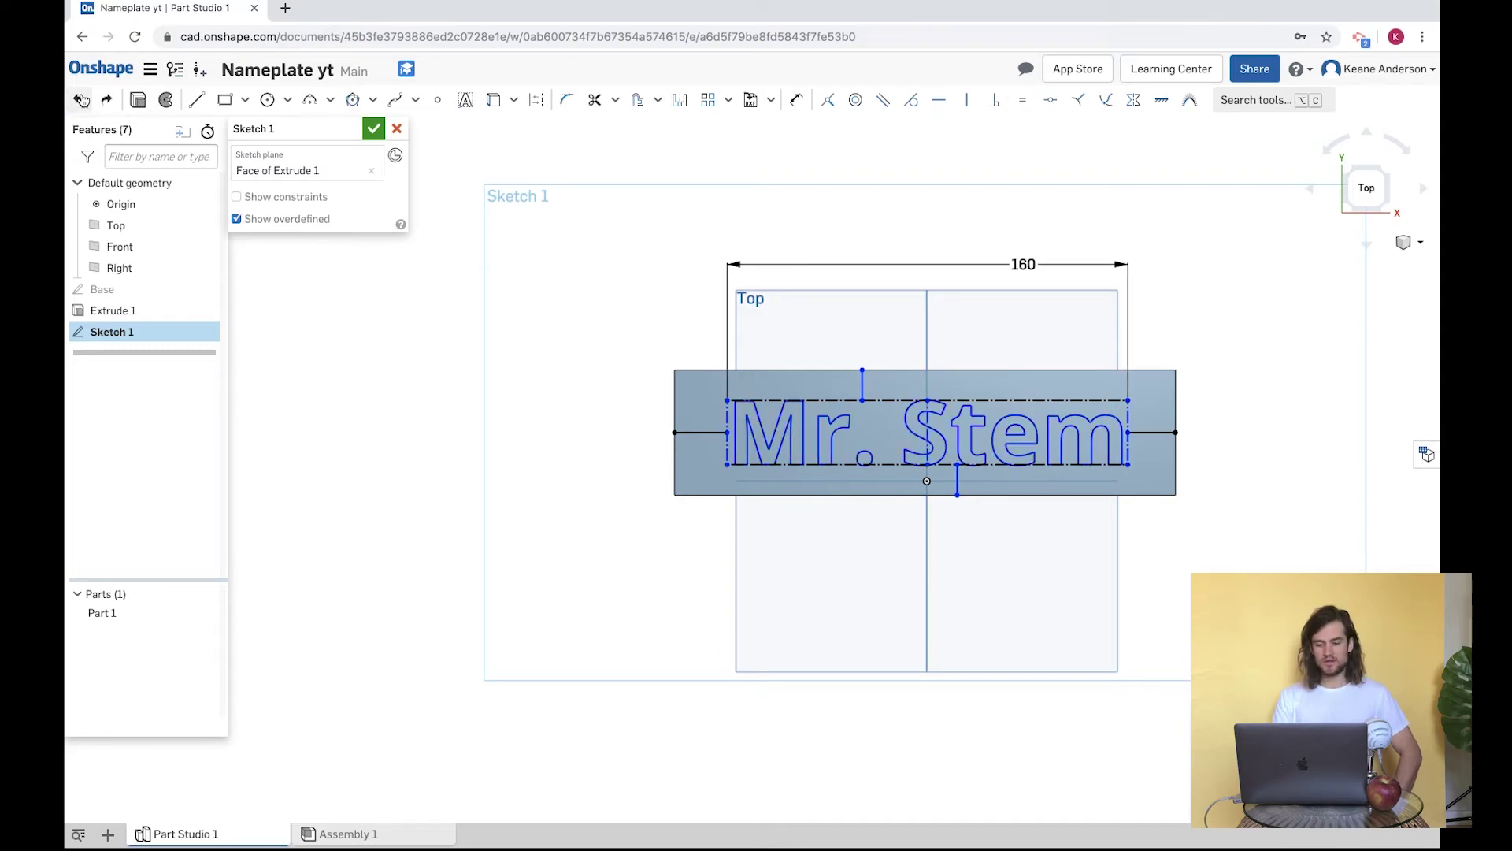
left_click(106, 99)
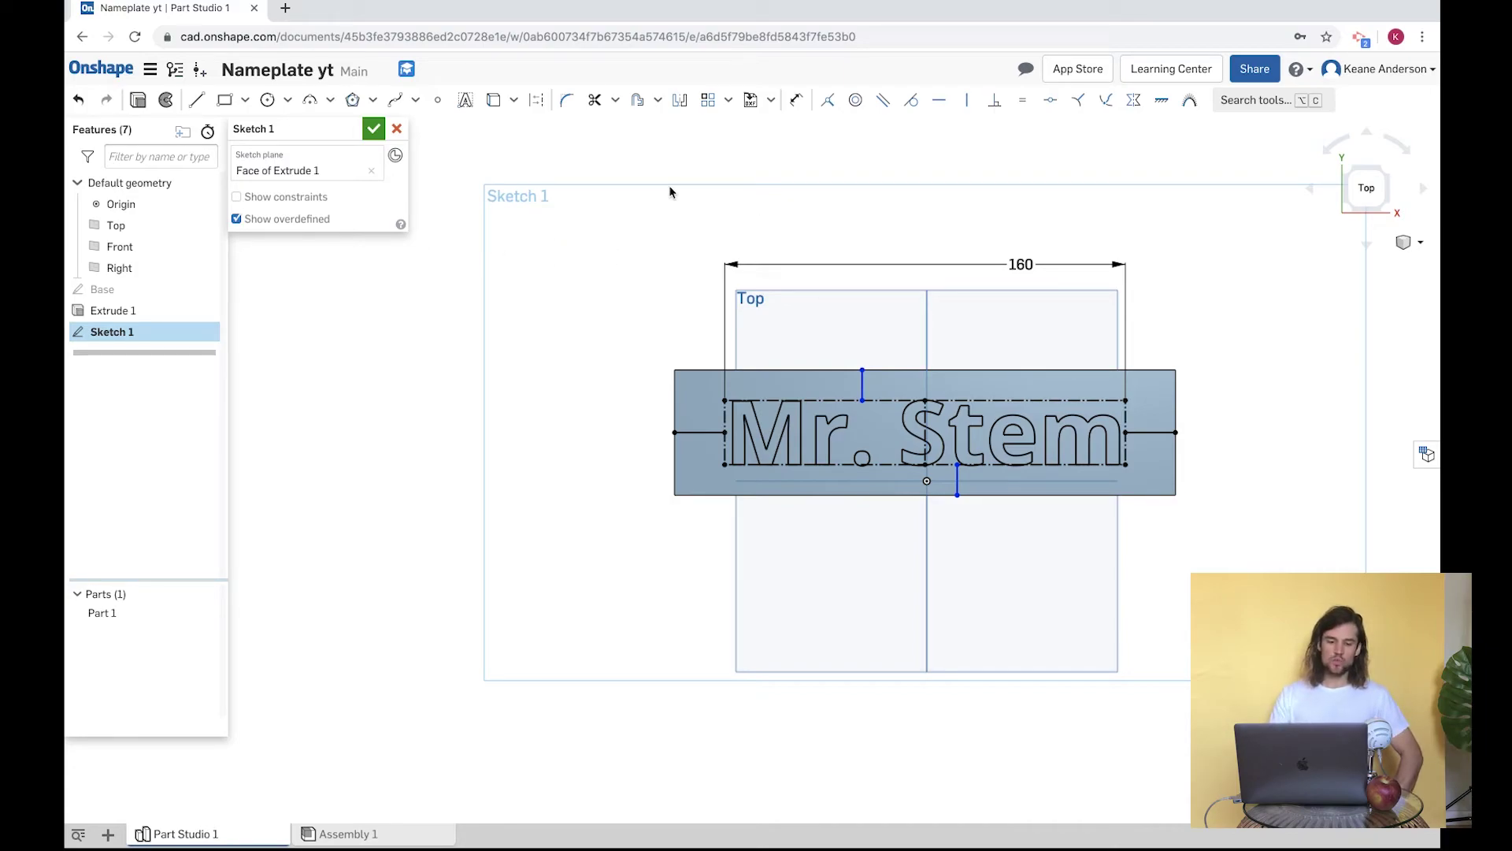
- Finish the text sketch and show the model in an isometric view
left_click(376, 126)
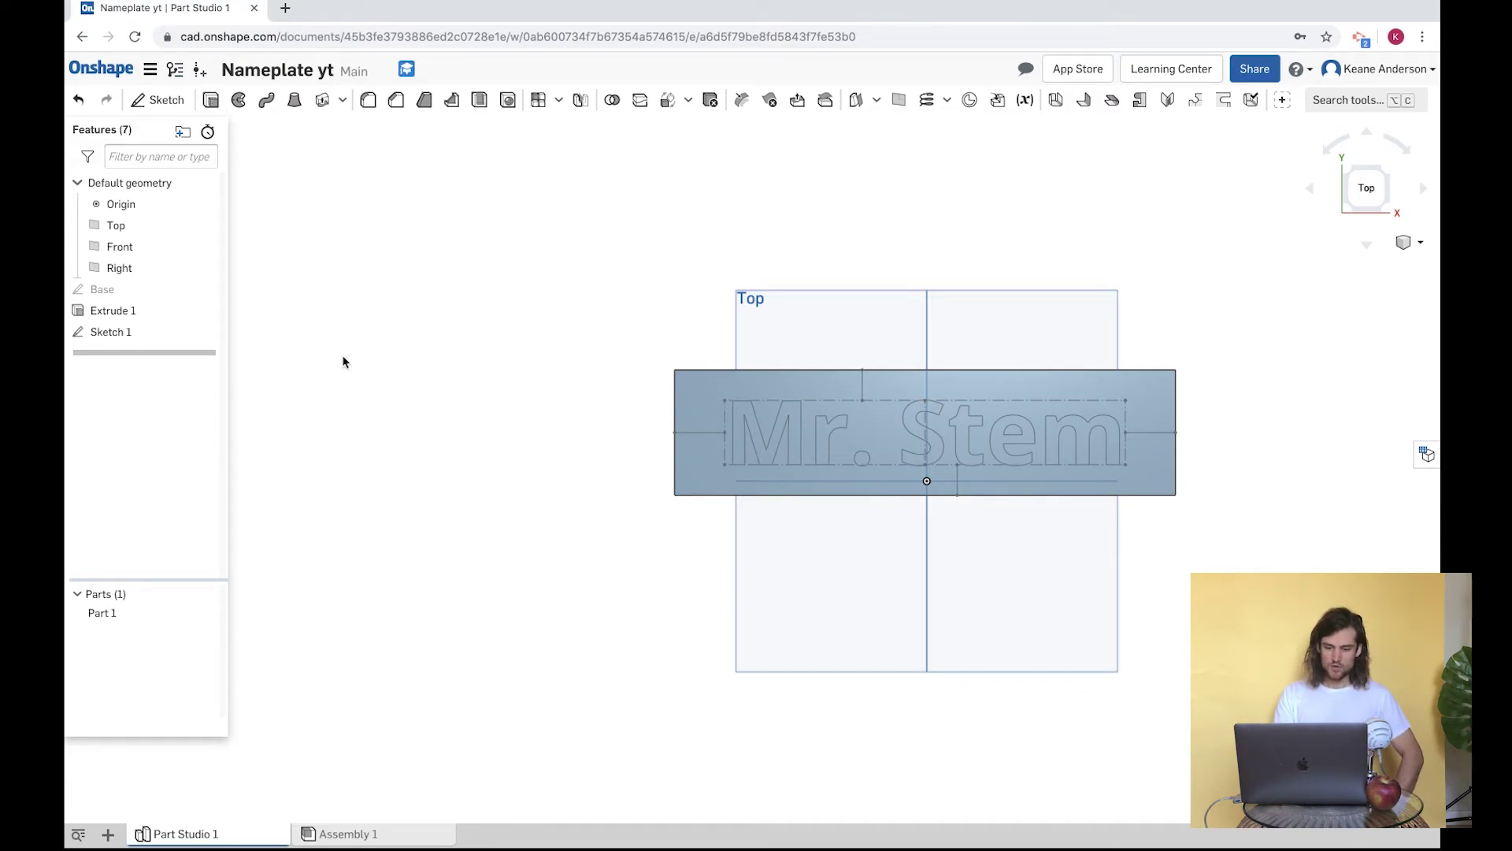
left_click(1421, 242)
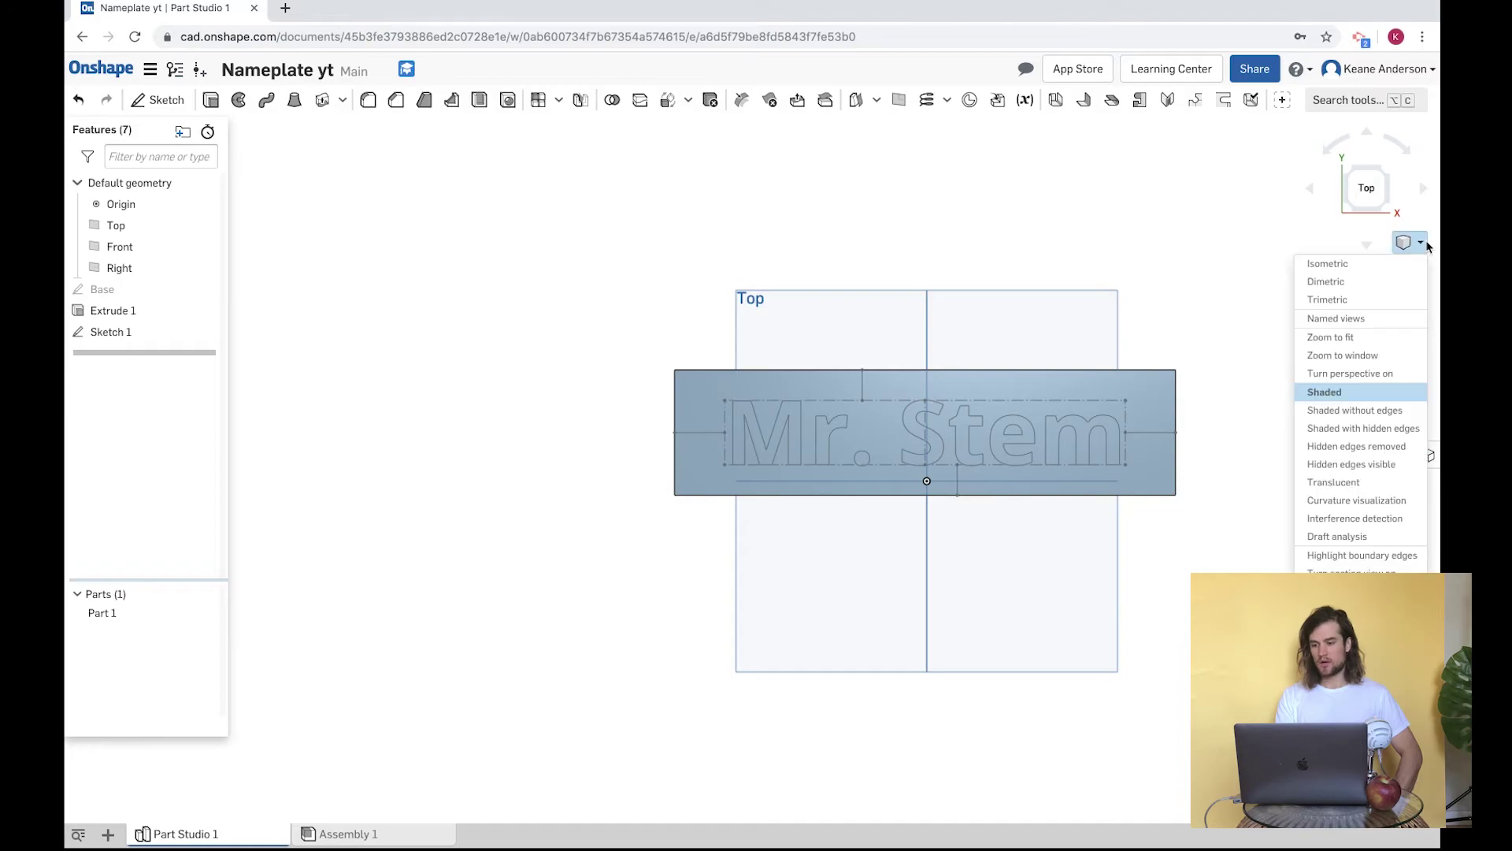
left_click(1392, 265)
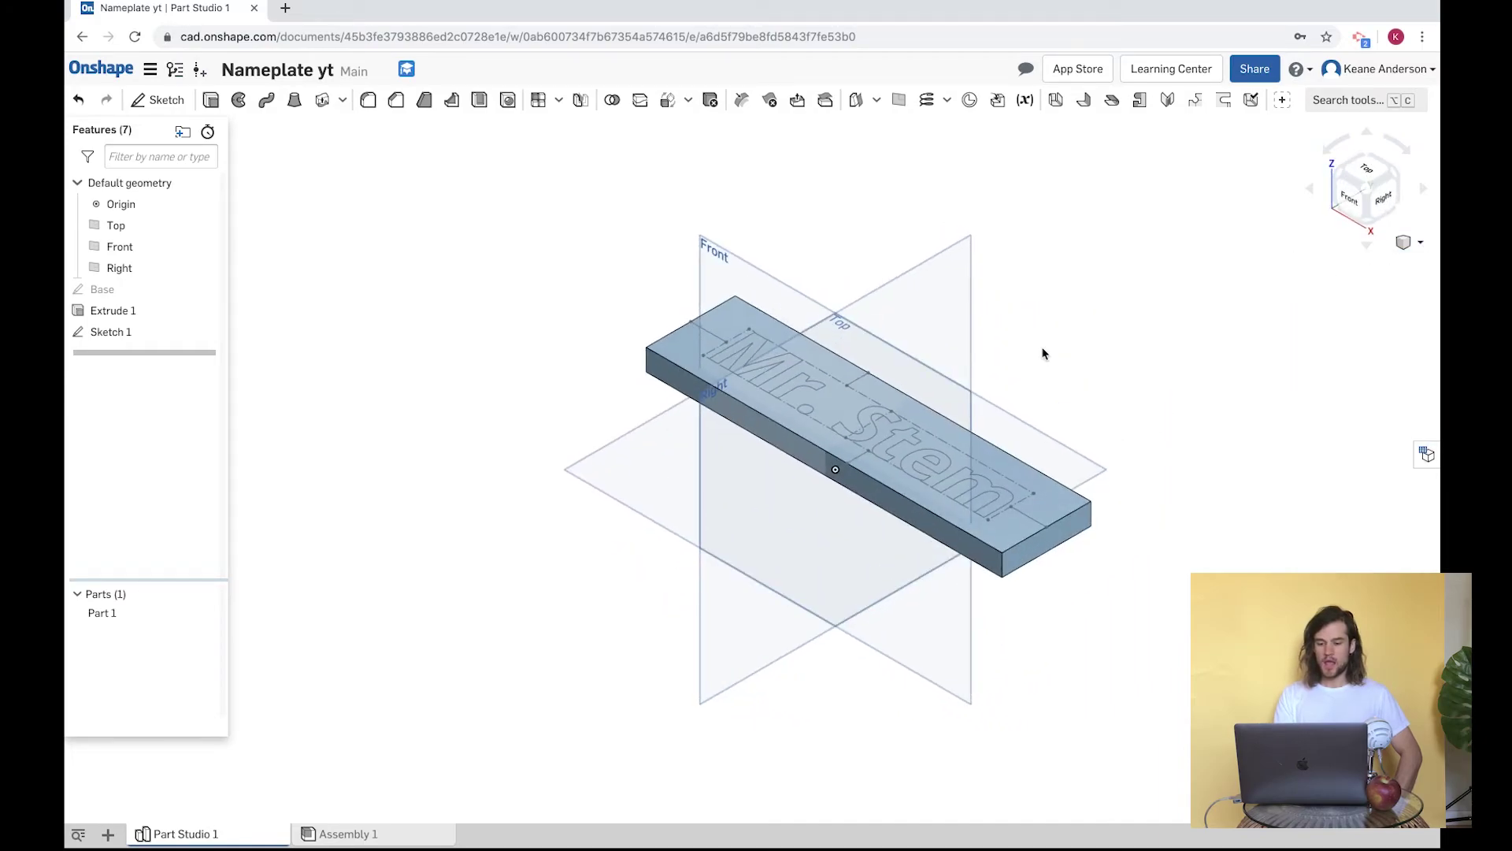
- Extrude the "Mr. Stem" text 4 mm upward from the block's upper face, adding it to the existing part
left_click(211, 100)
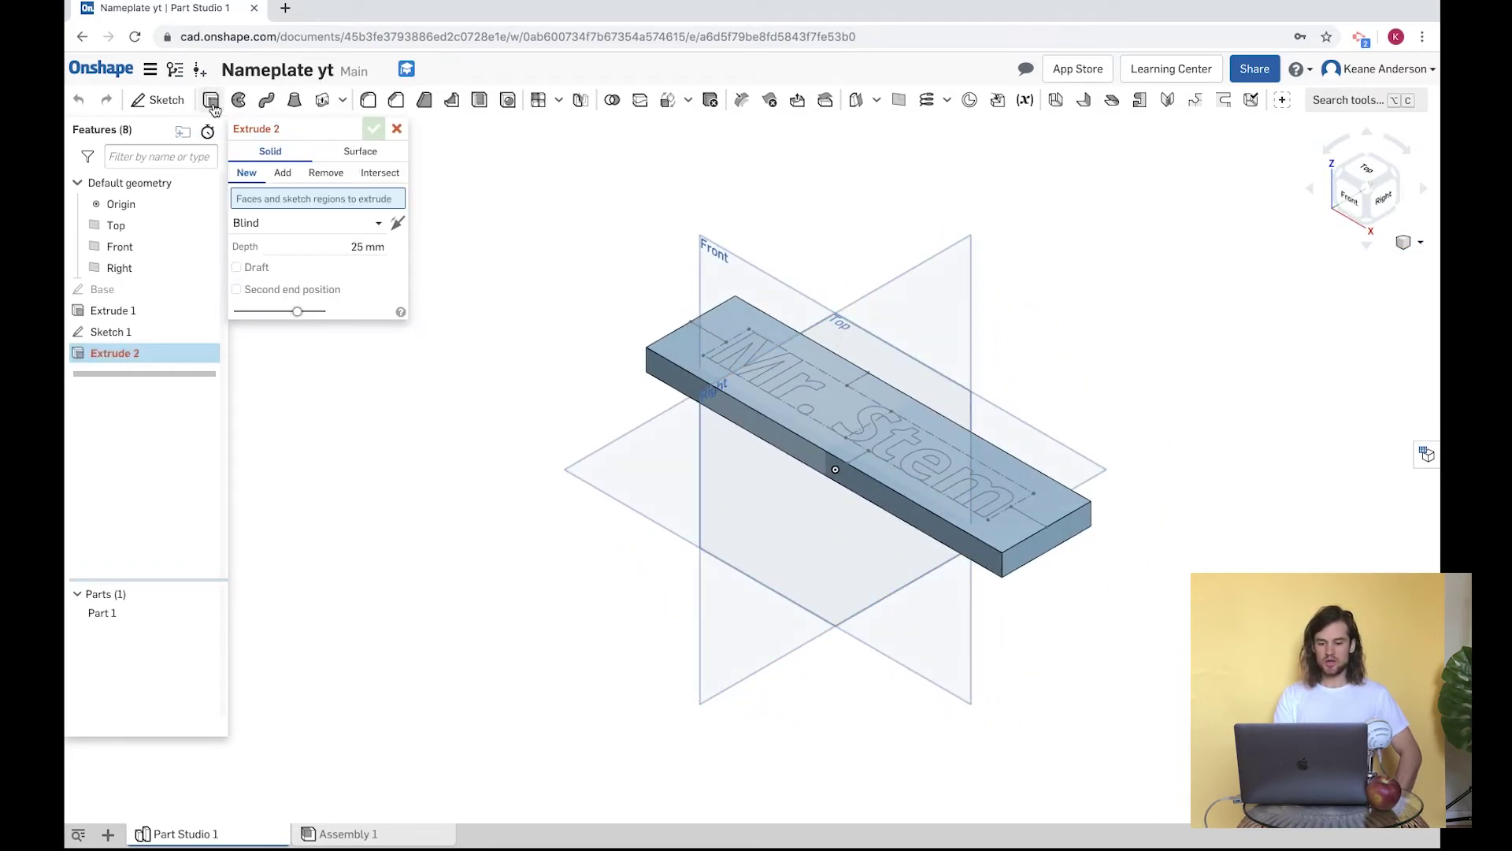
left_click(769, 382)
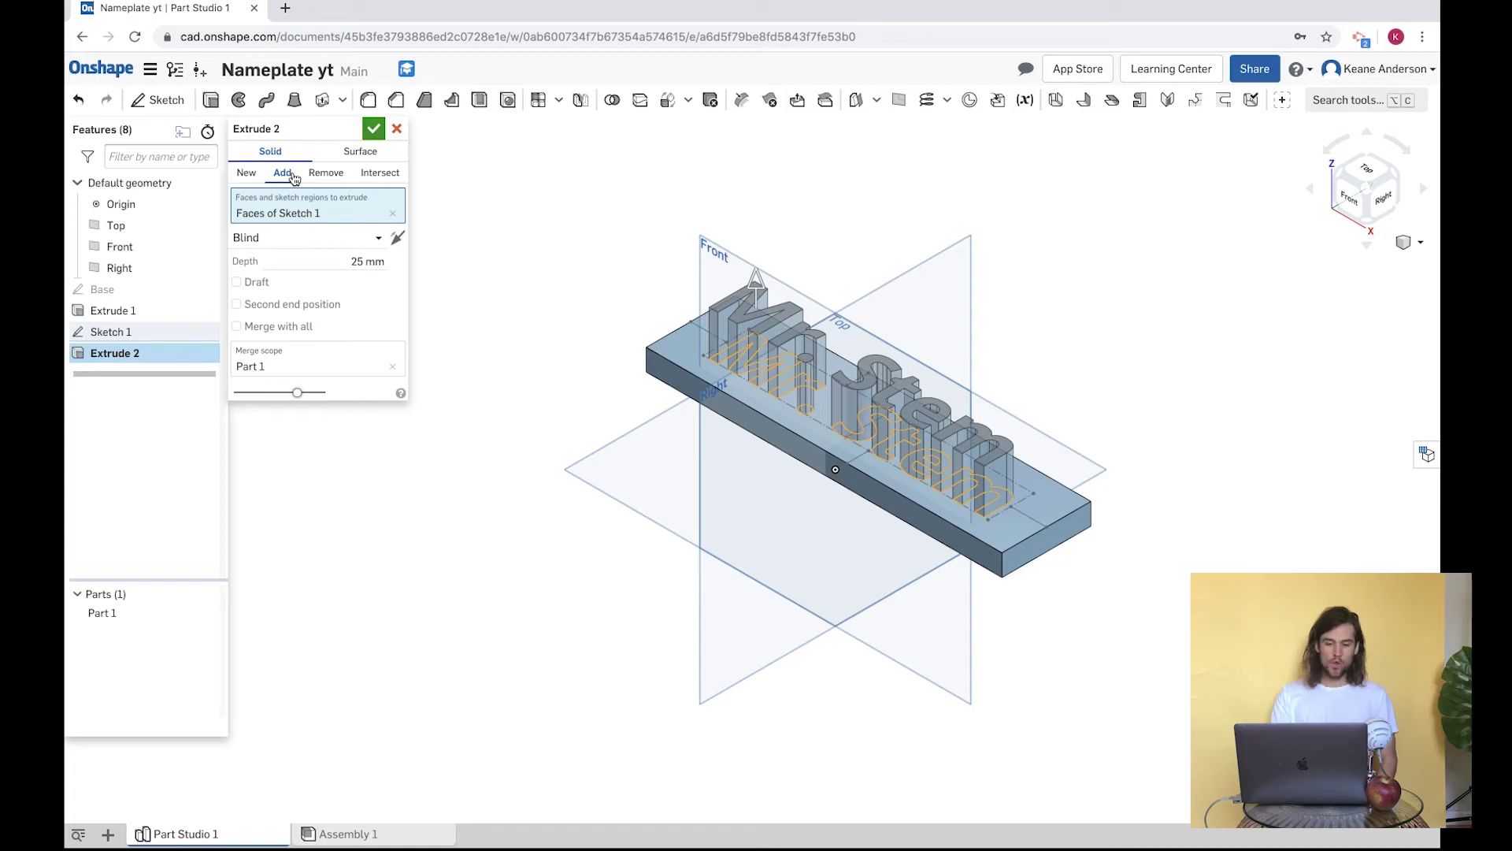
left_click(332, 173)
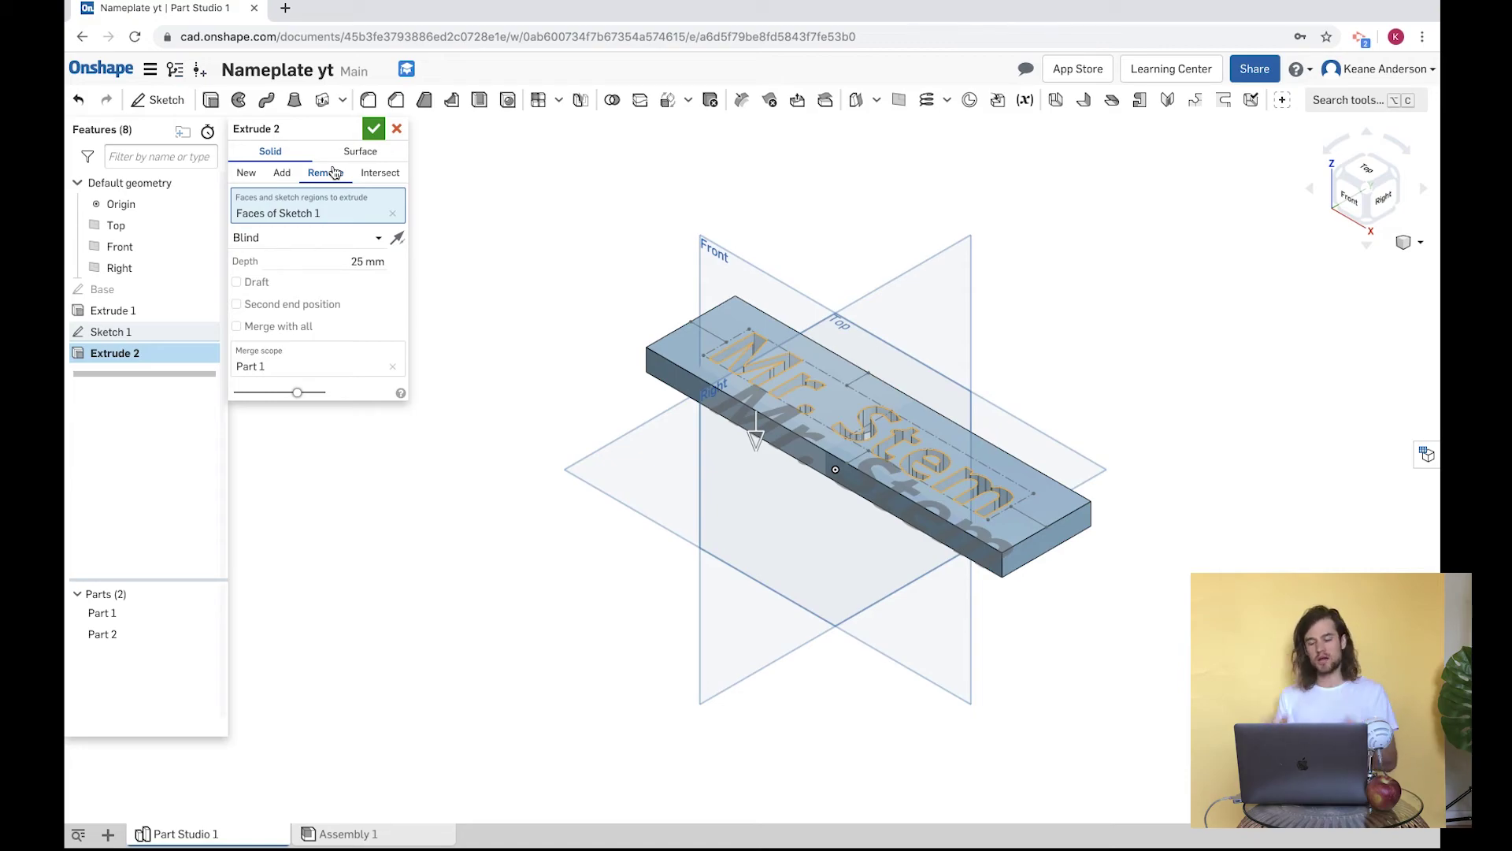
left_click(282, 173)
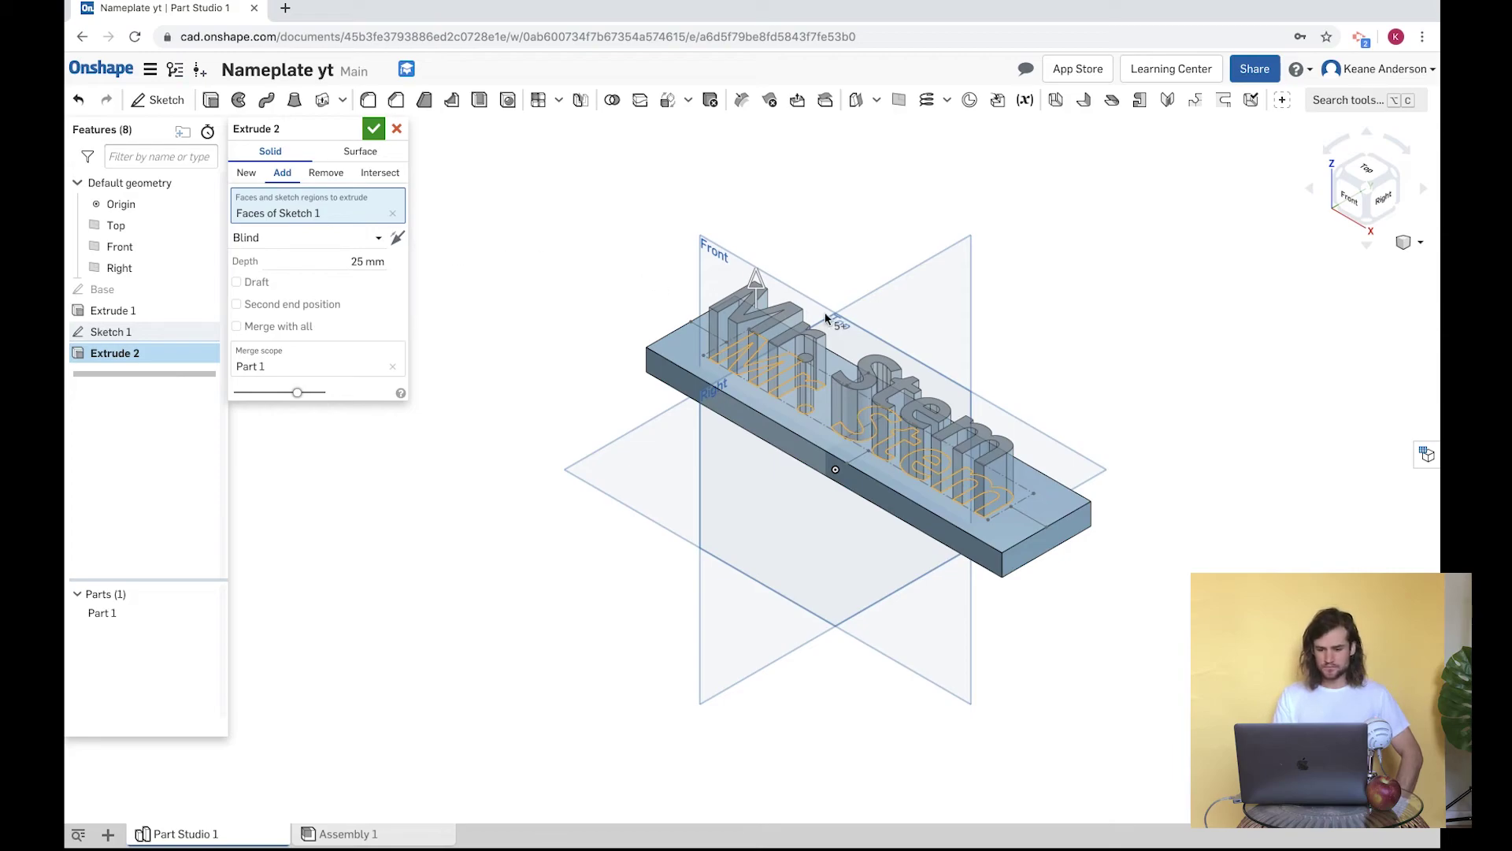
left_click_drag(756, 285, 758, 329)
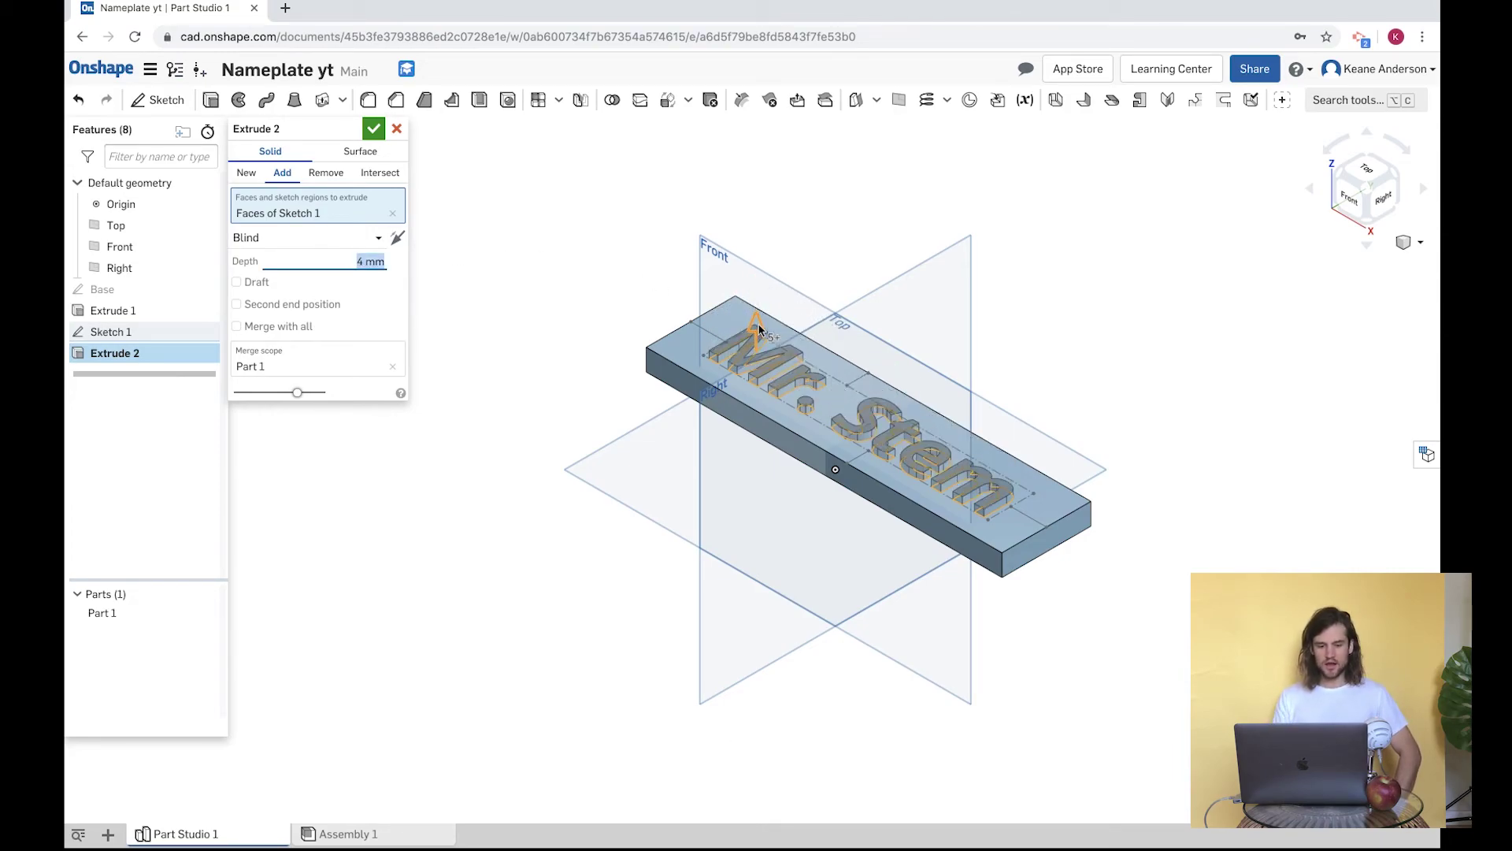
left_click(428, 416)
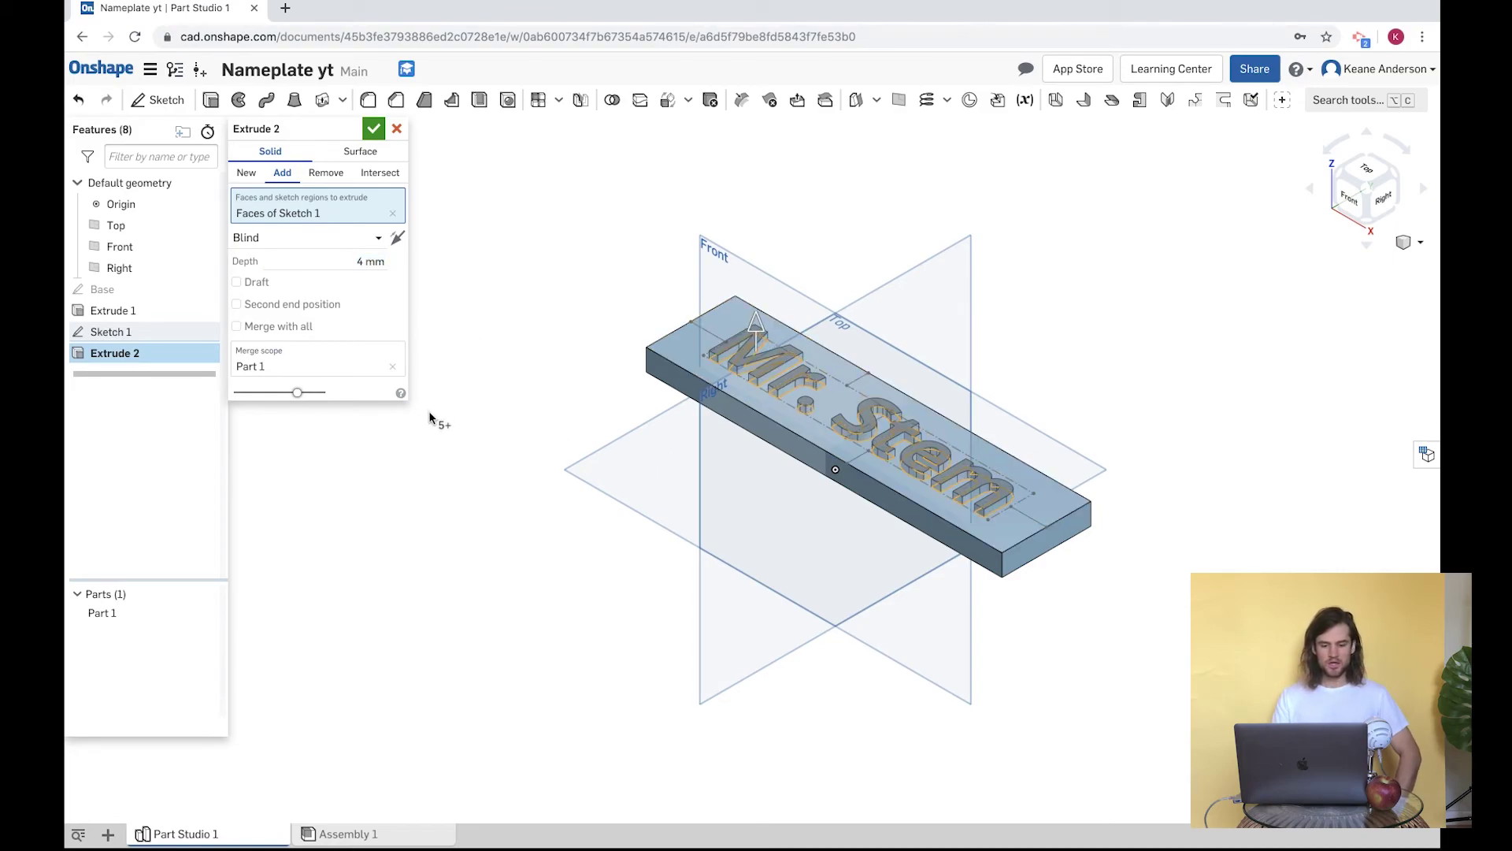
left_click(371, 138)
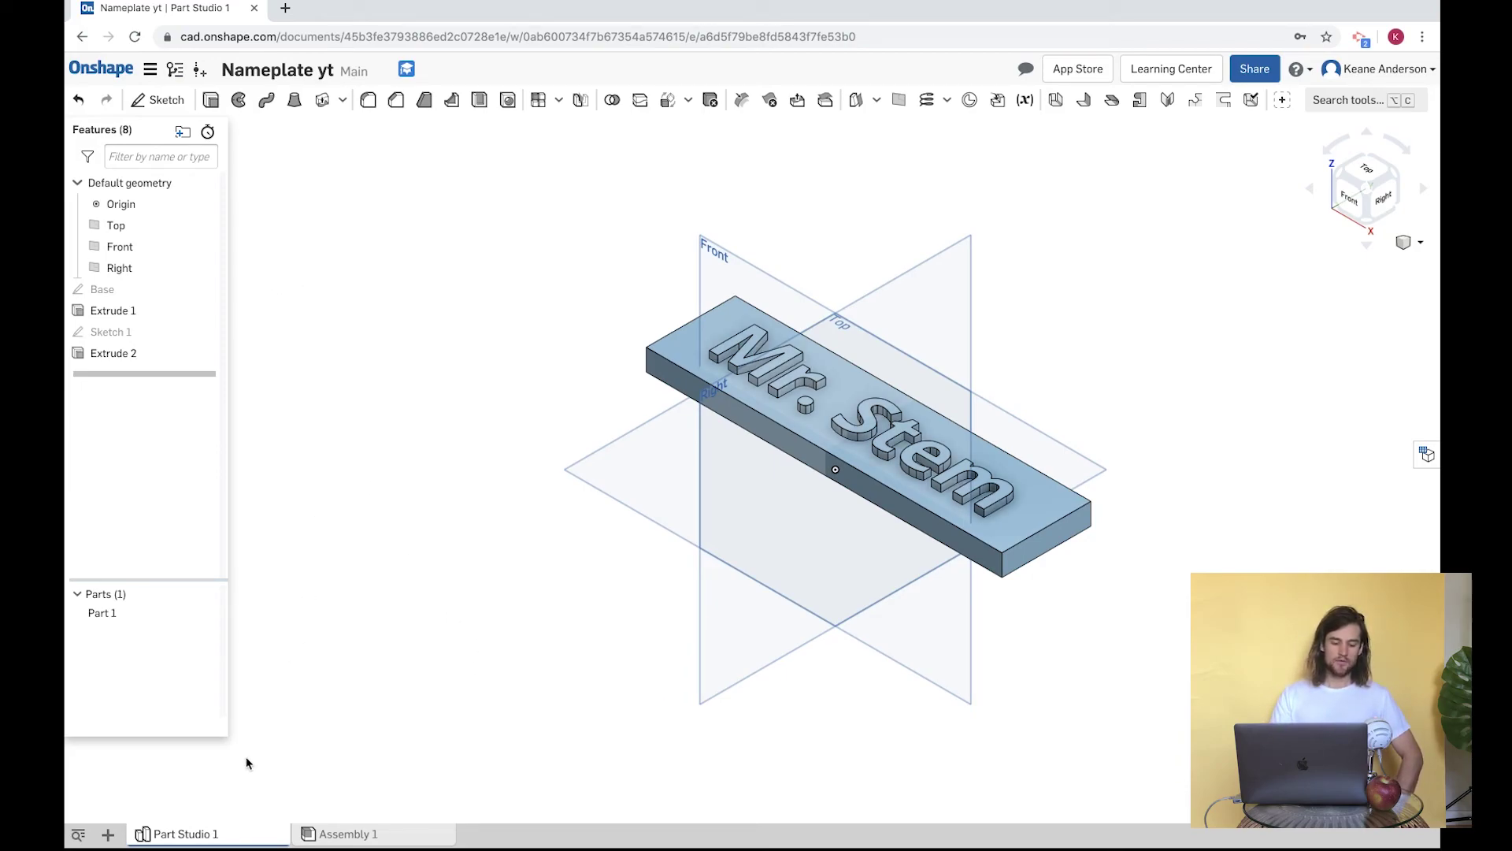
- Export Part Studio 1 as an STL file named "Nameplate yt"
mouse_move(197, 837)
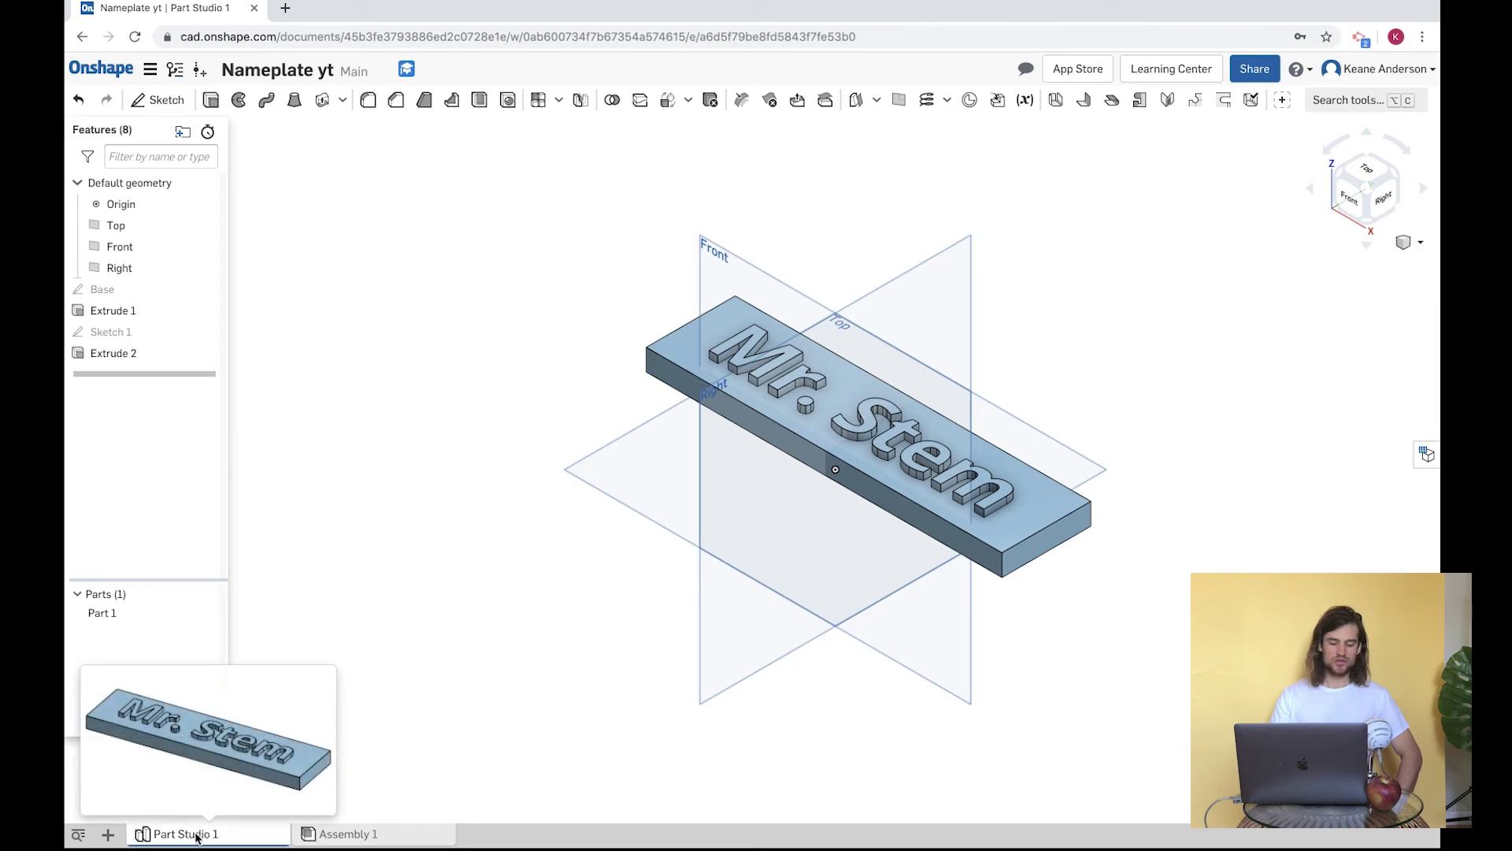
right_click(197, 838)
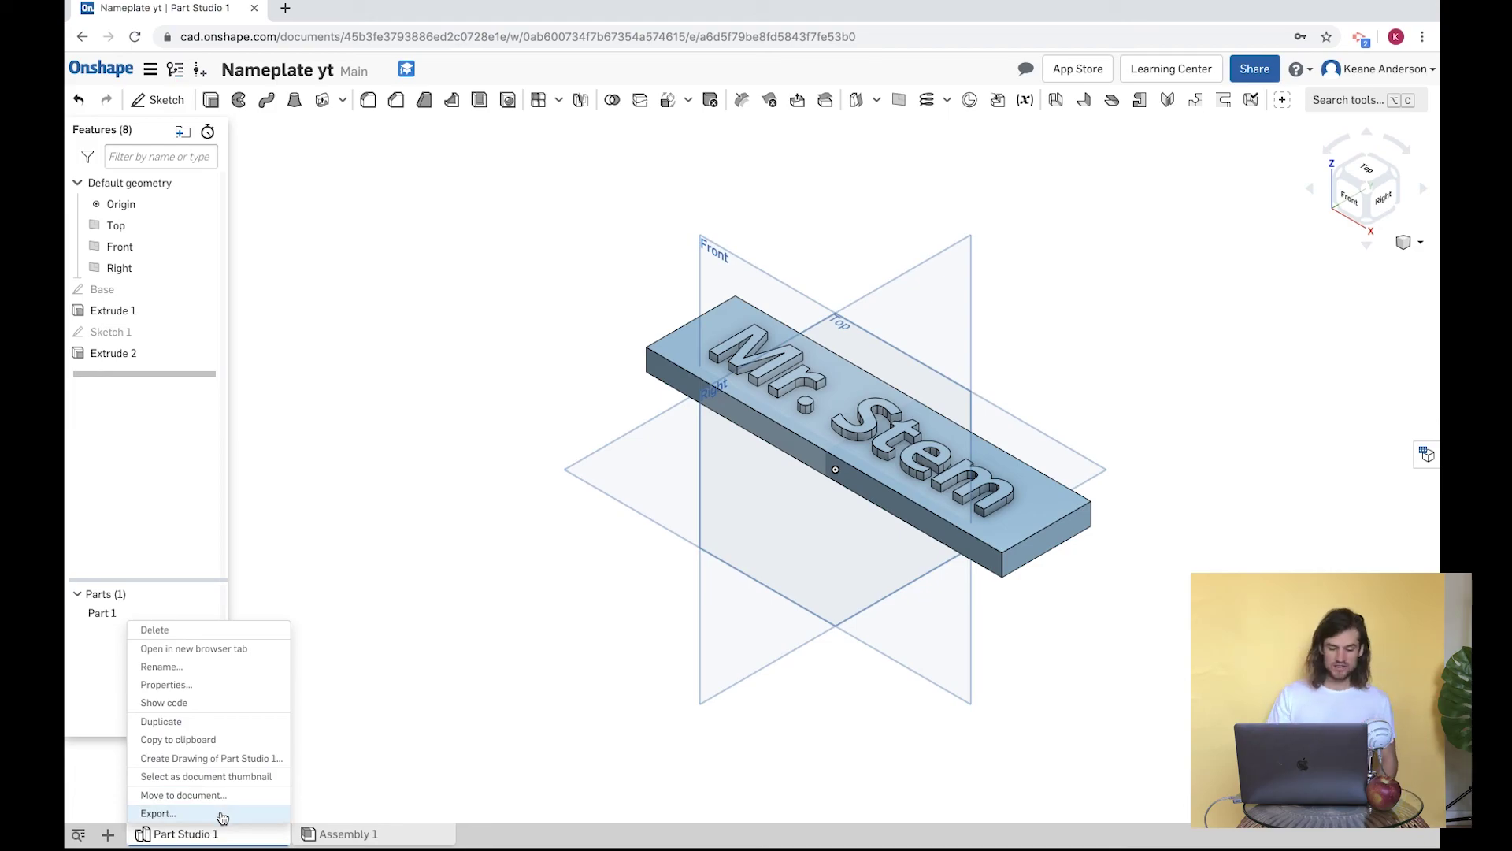
left_click(222, 813)
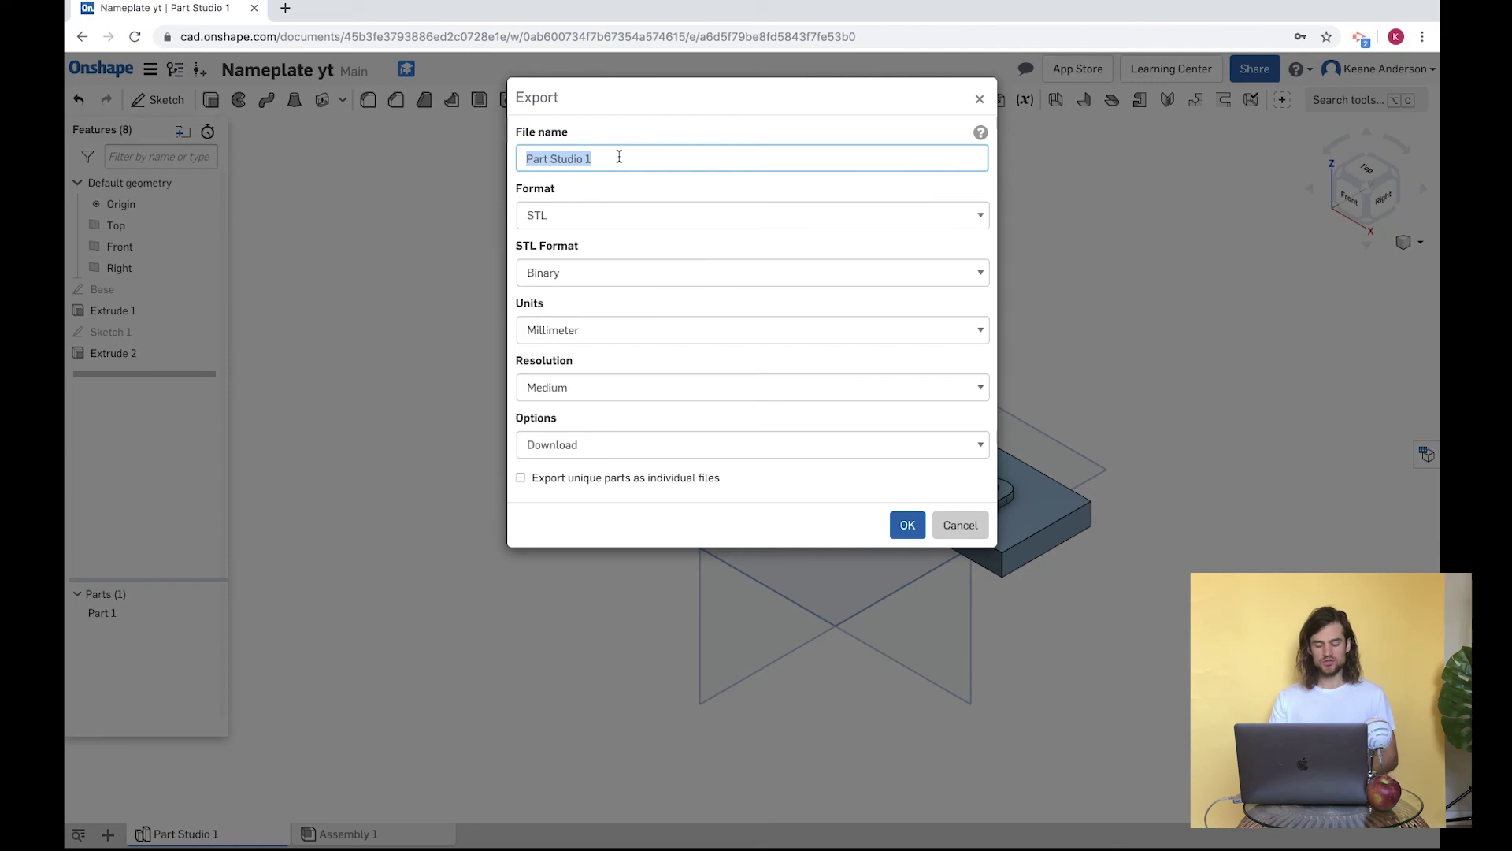
type("Nam")
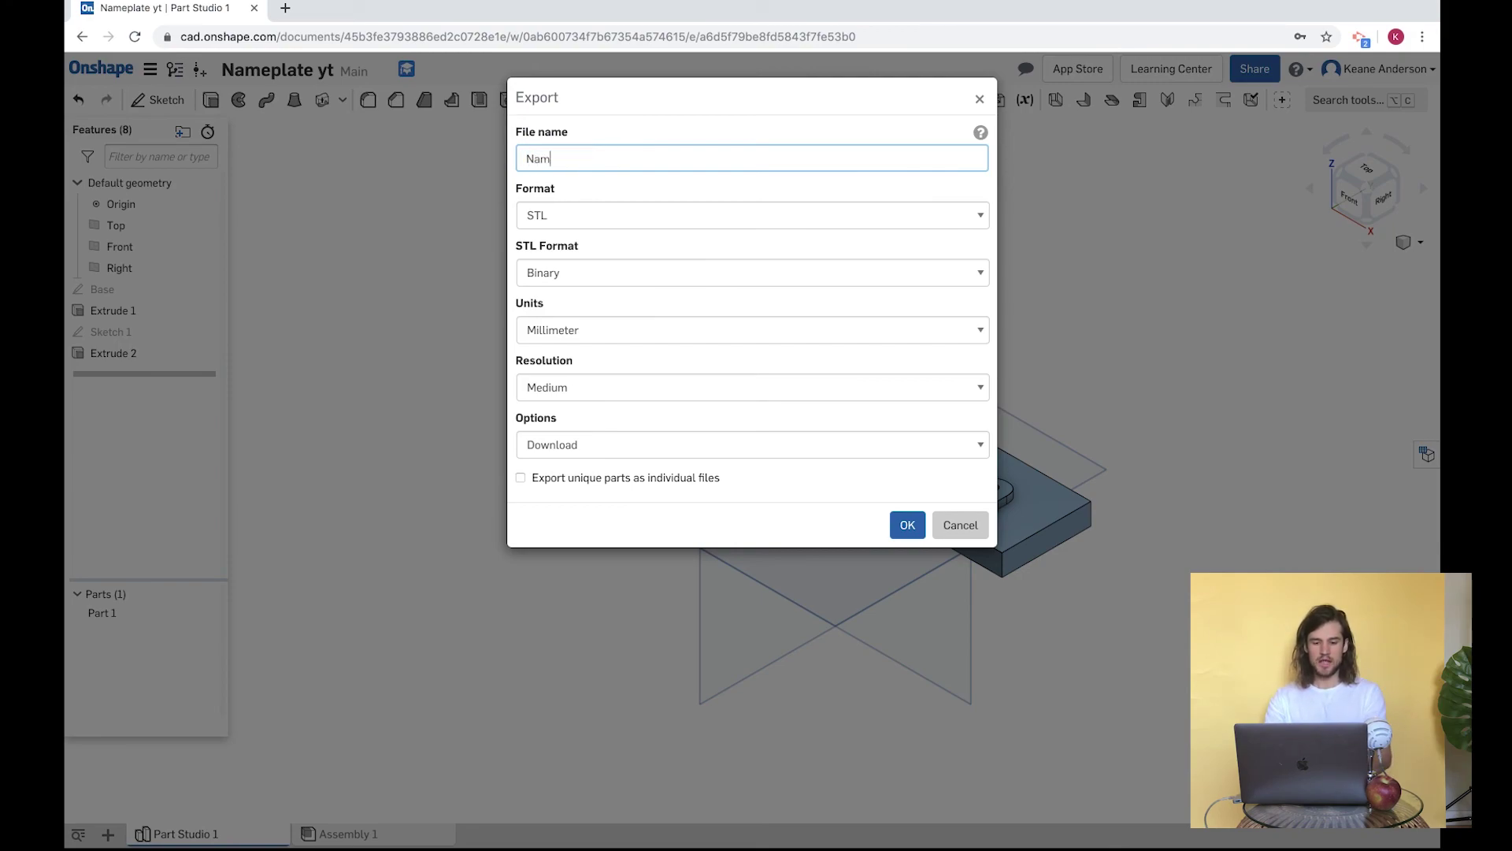
type("eplate")
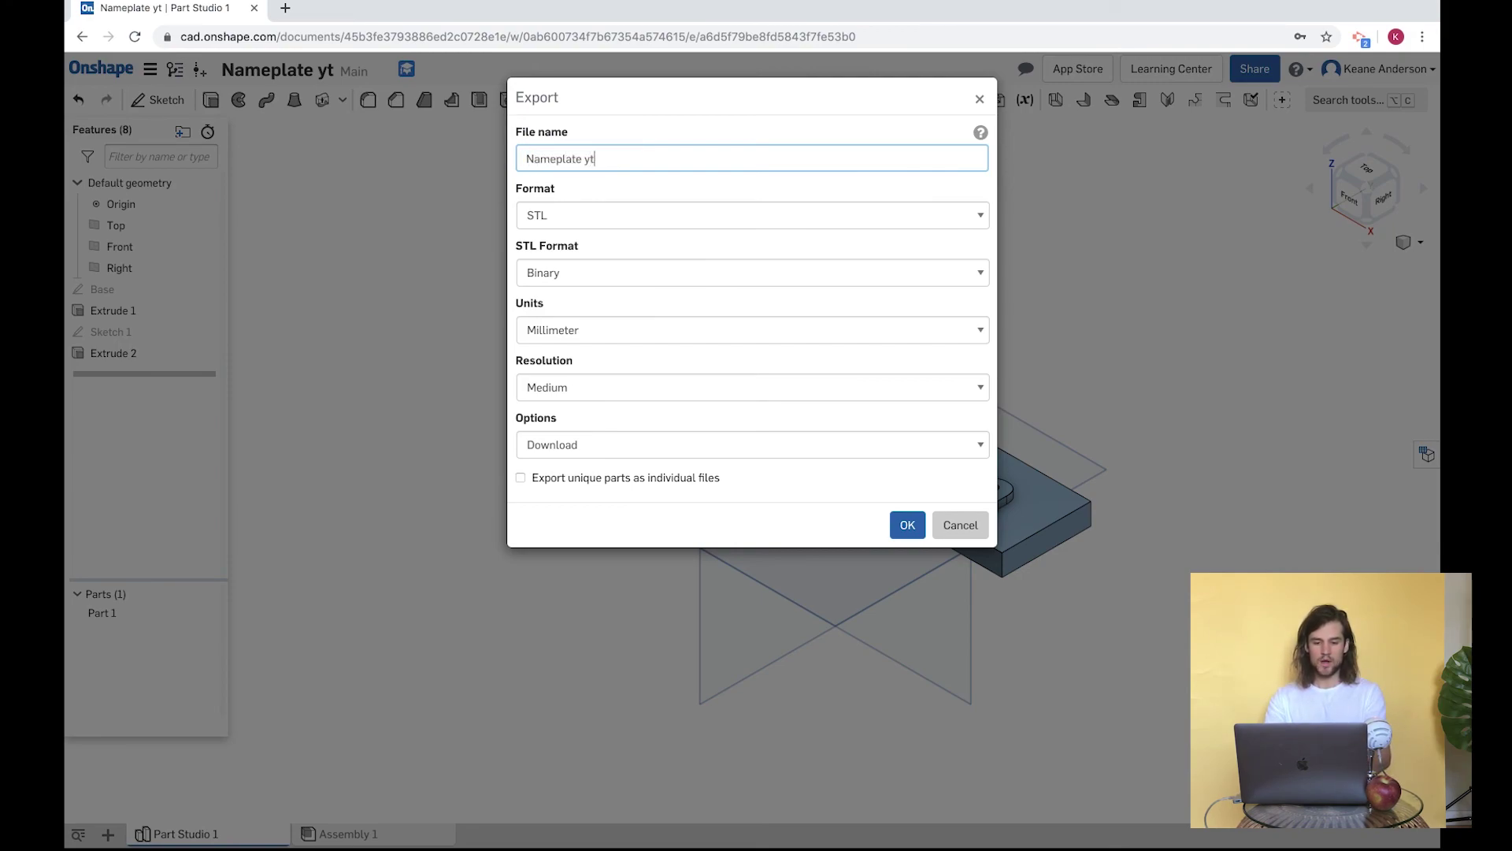
type(" yt")
left_click(634, 217)
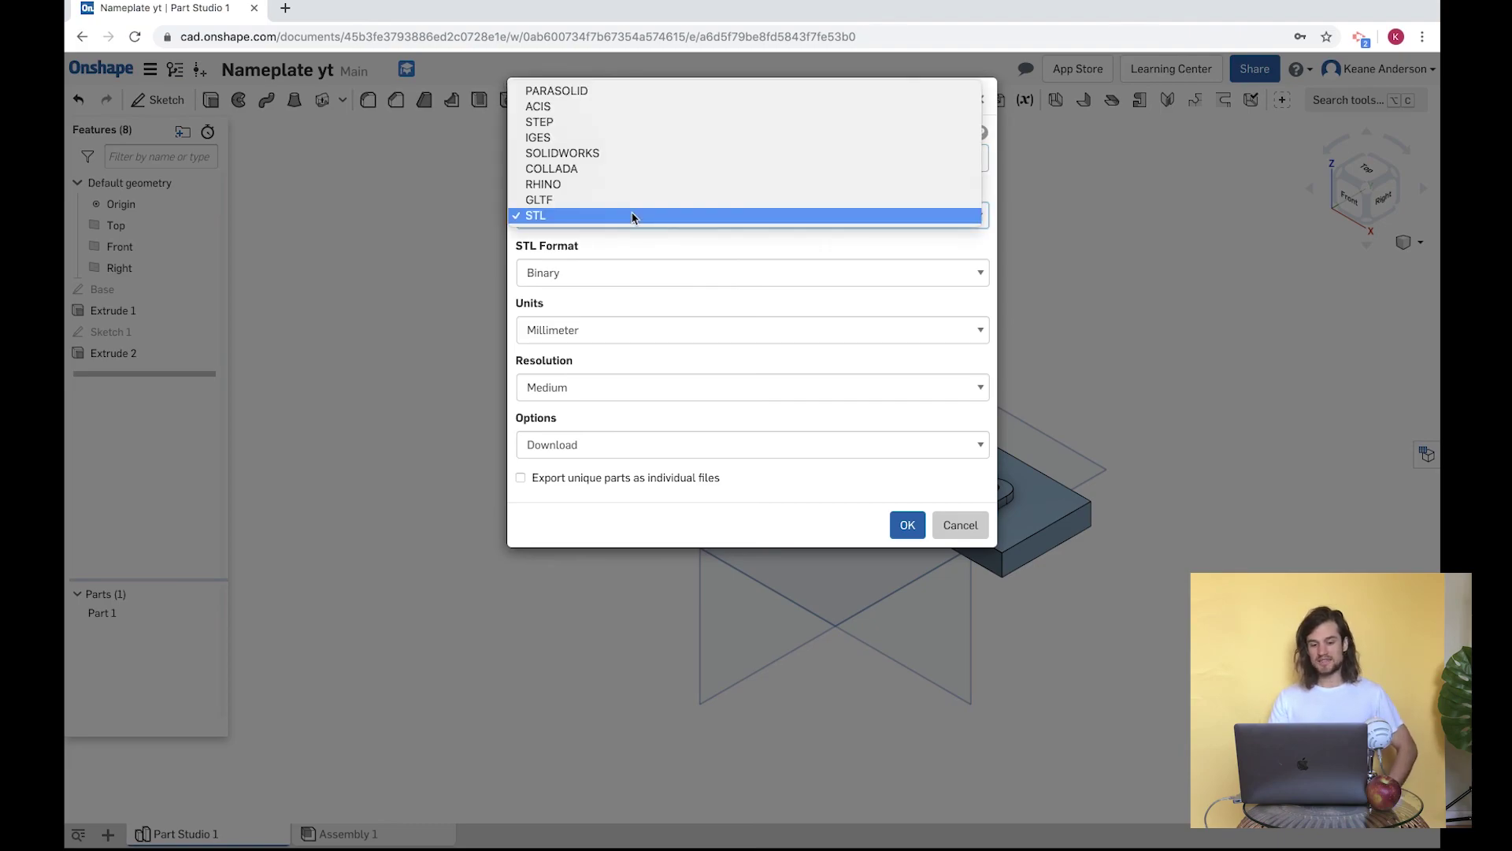
left_click(613, 217)
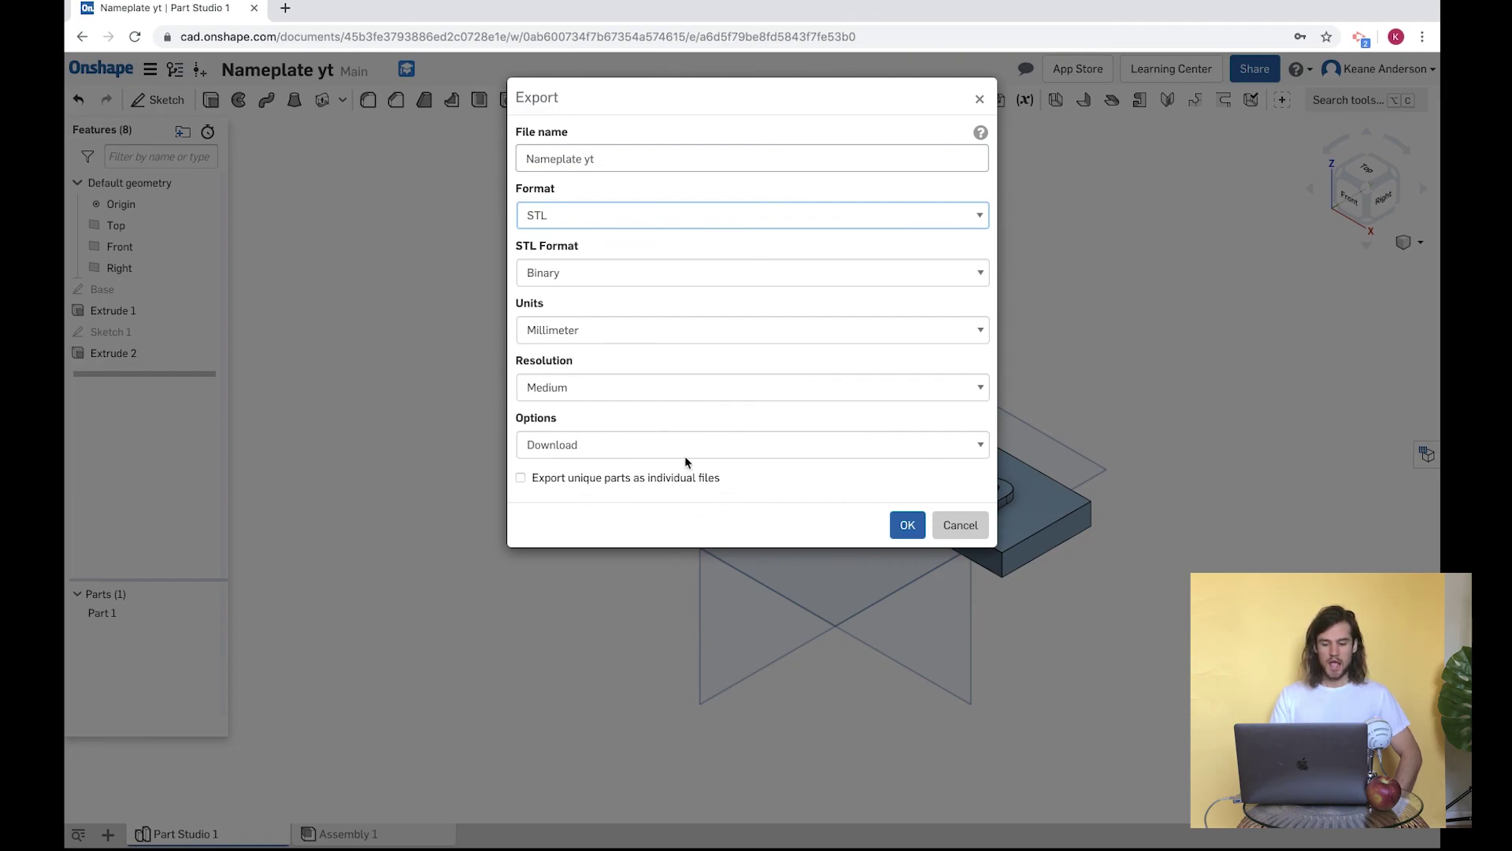
left_click(907, 525)
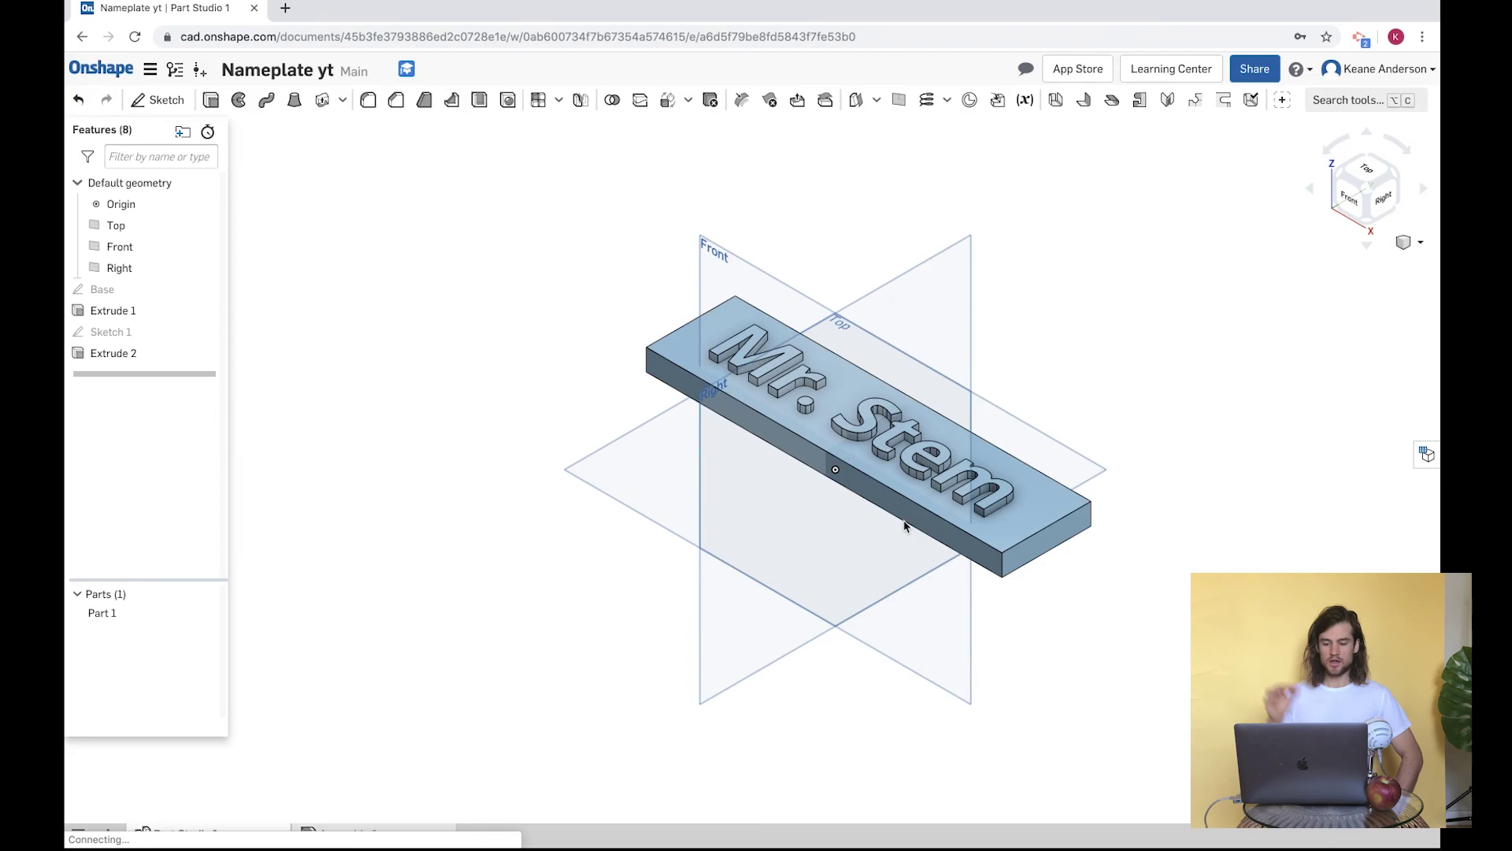